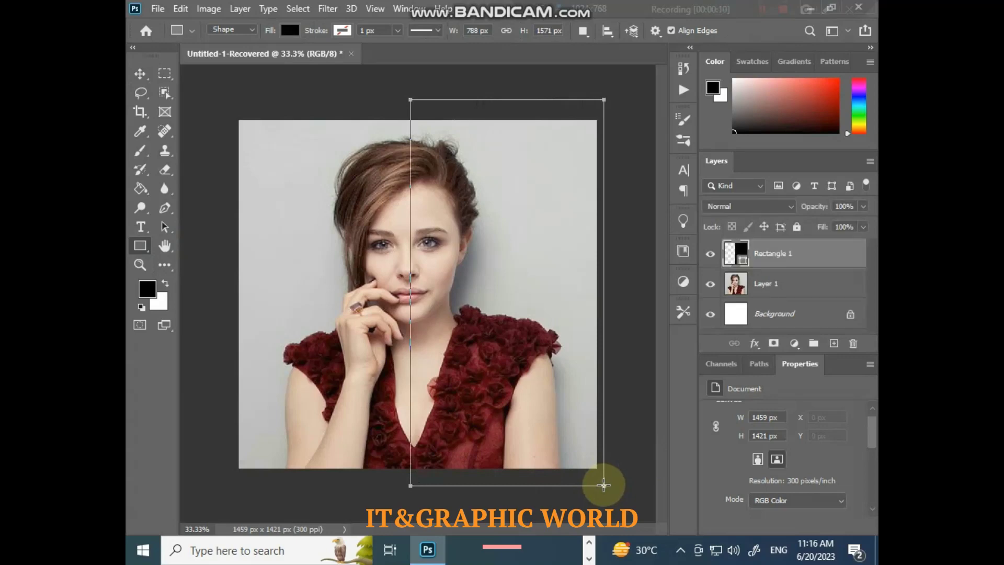
# Change the fill colour of the rectangle covering half of the portrait to white
pyautogui.click(714, 457)
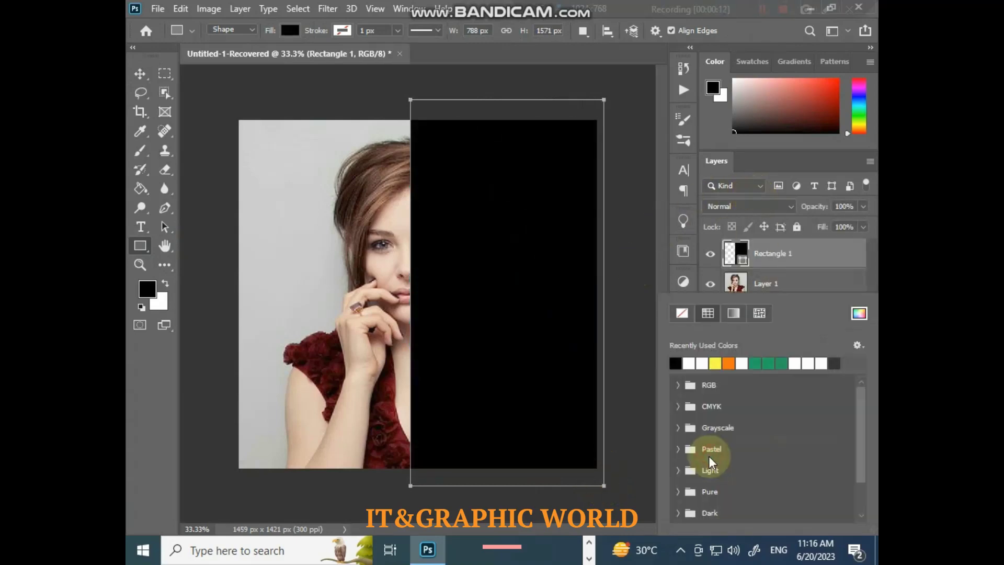
pyautogui.click(676, 362)
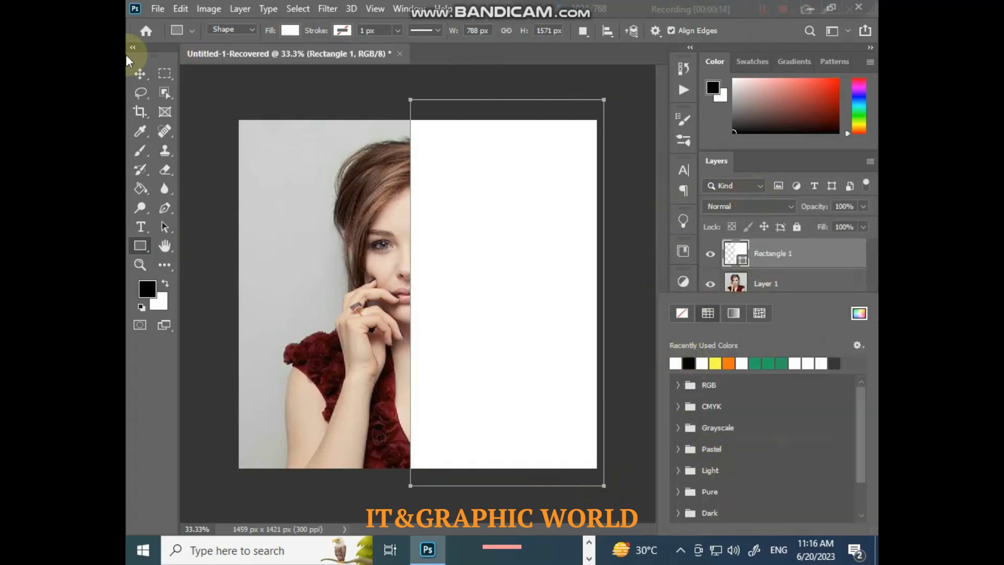
# Lower the white rectangle's opacity to 70% and shift it towards the middle of the face, to about X 671 px
pyautogui.click(137, 78)
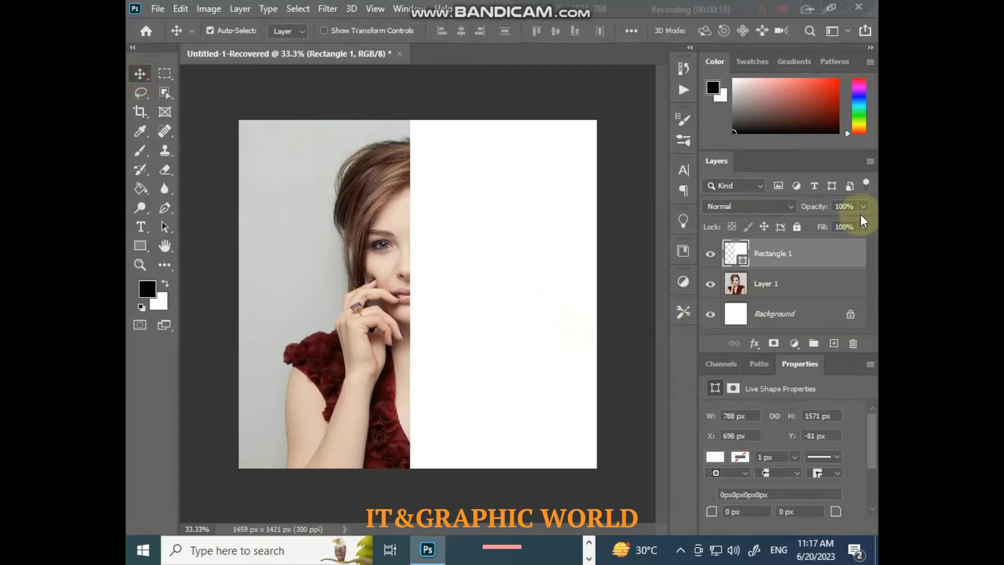
pyautogui.moveTo(860, 221); pyautogui.dragTo(843, 226)
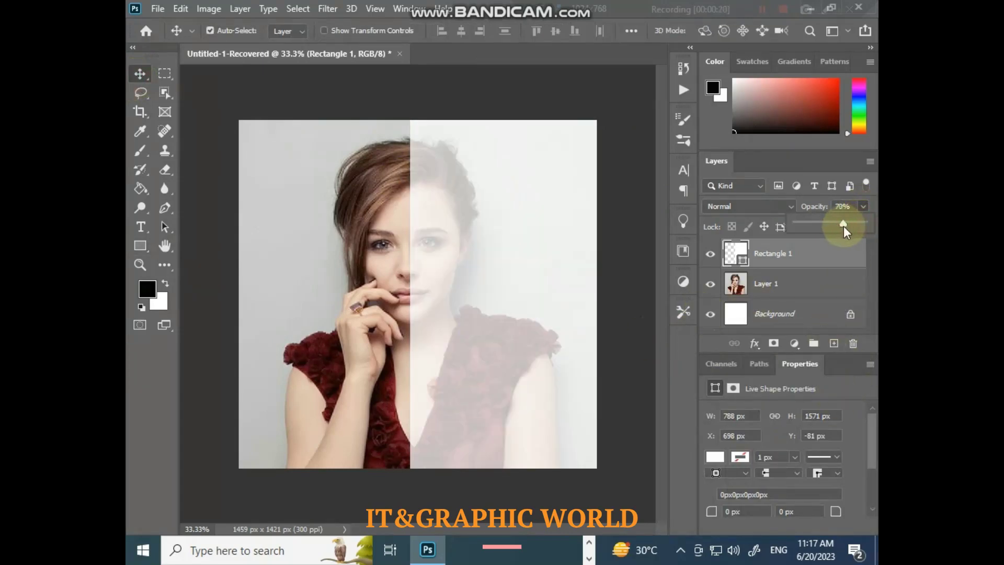
pyautogui.moveTo(497, 321); pyautogui.dragTo(490, 320)
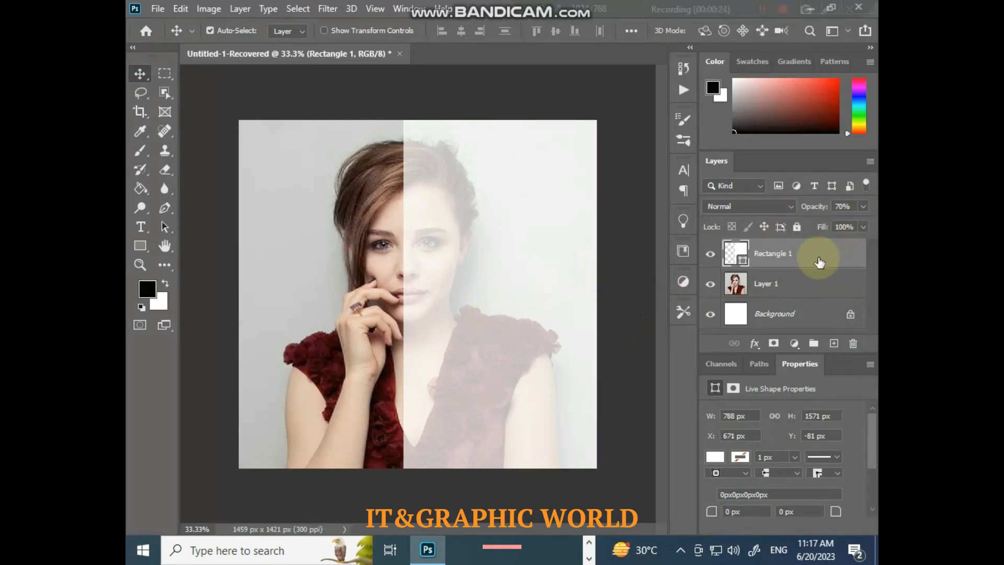
# Set the Rectangle 1 layer's opacity back to 100%
pyautogui.click(806, 259)
pyautogui.click(863, 206)
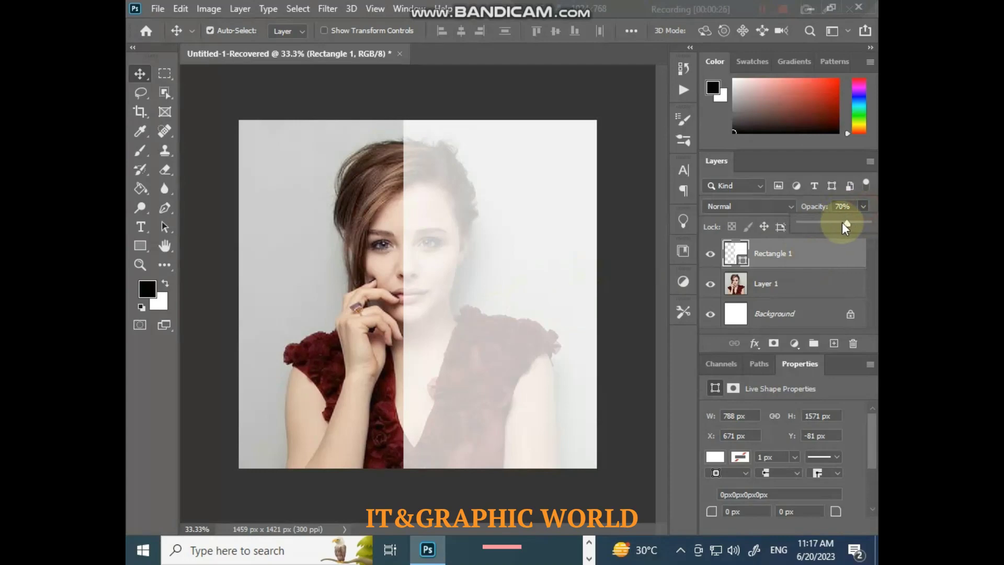
pyautogui.moveTo(865, 222); pyautogui.dragTo(870, 223)
pyautogui.click(139, 73)
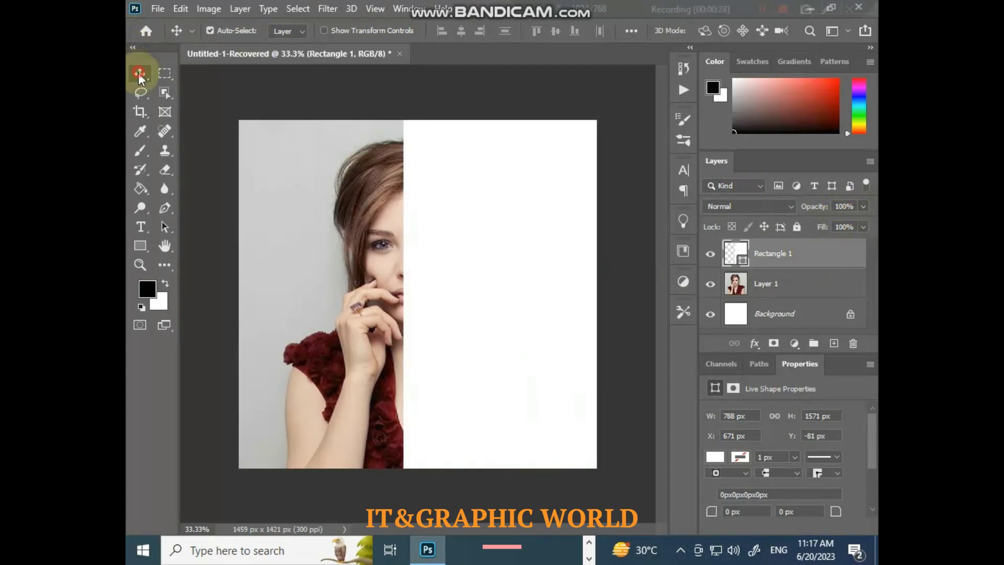
# Add a new layer above Rectangle 1 and write "WORK HARD DREAM BIG" with one word per line
pyautogui.click(834, 314)
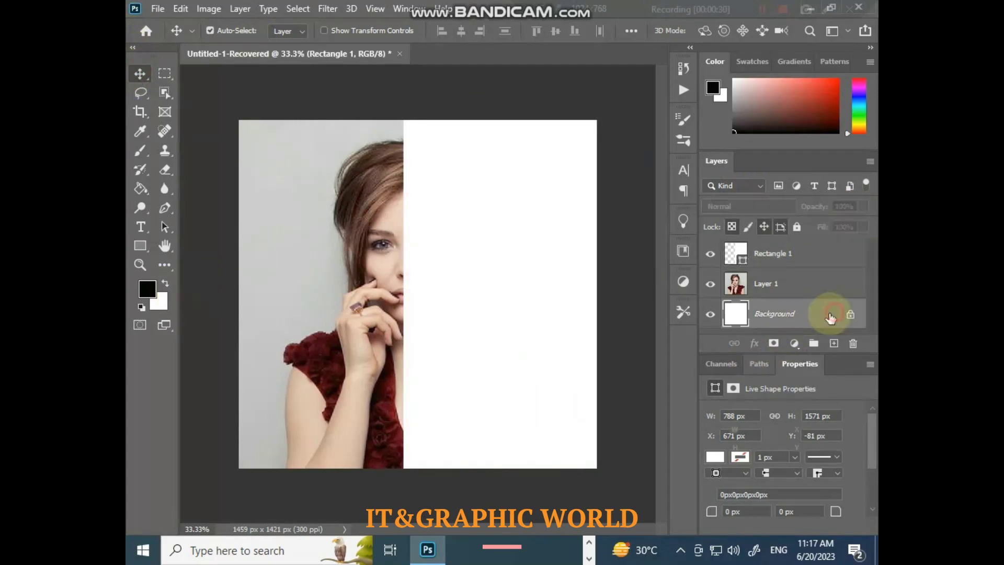
pyautogui.click(787, 255)
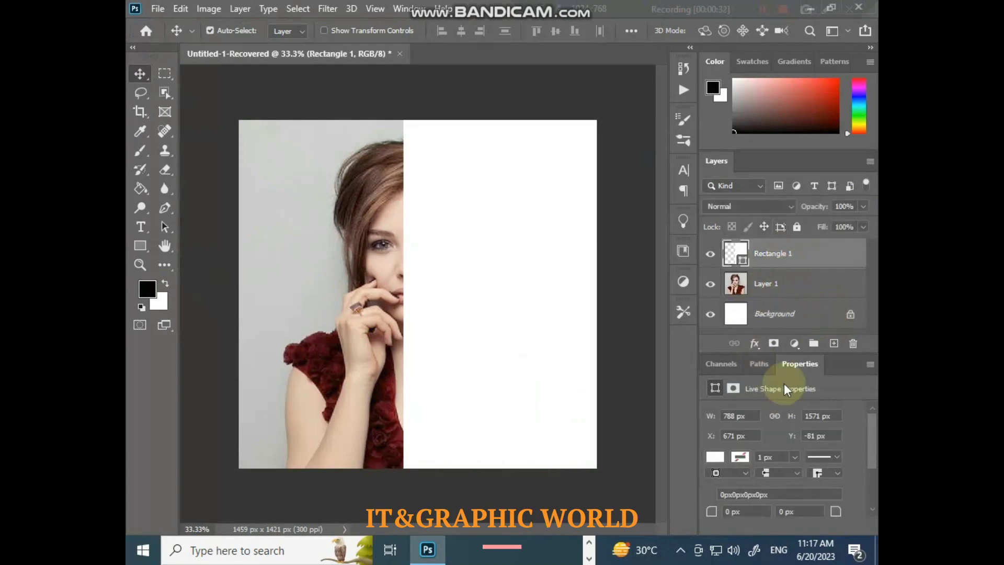
pyautogui.click(834, 344)
pyautogui.click(141, 226)
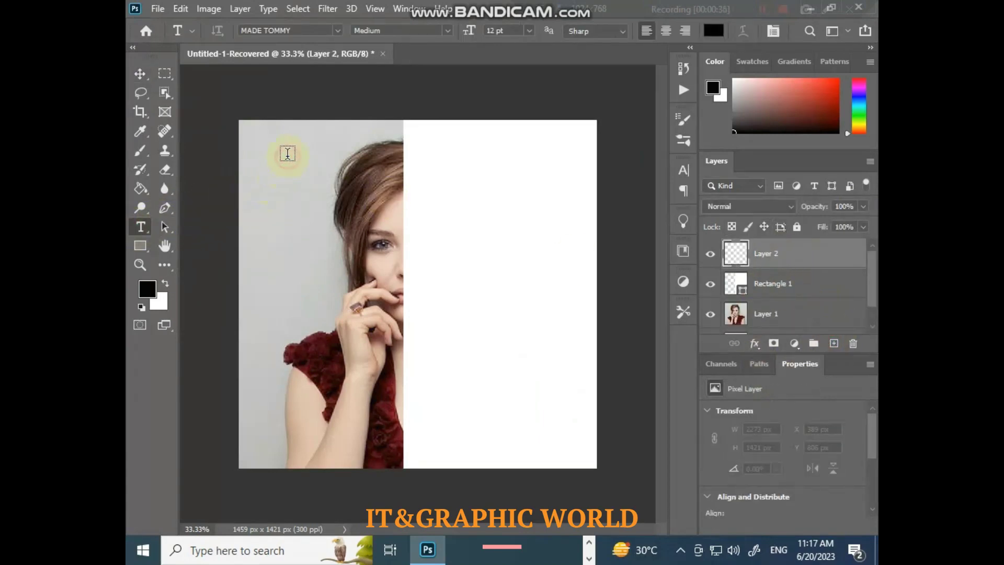
pyautogui.click(288, 153)
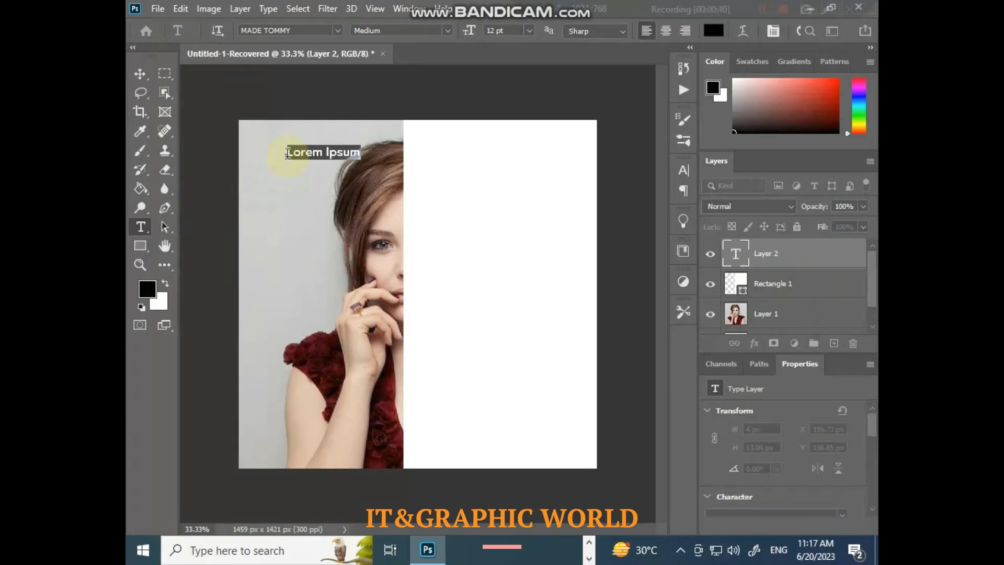
pyautogui.press('BackSpace')
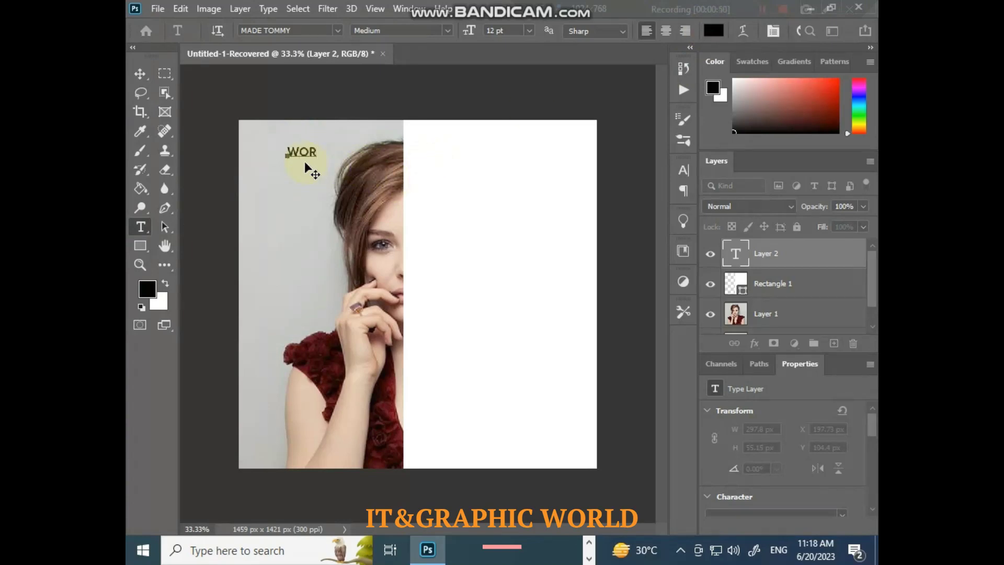
pyautogui.press('Return')
pyautogui.write('HARD')
# Set the whole text to the ExtraBold weight of MADE TOMMY
pyautogui.hotkey('ctrl', 'a')
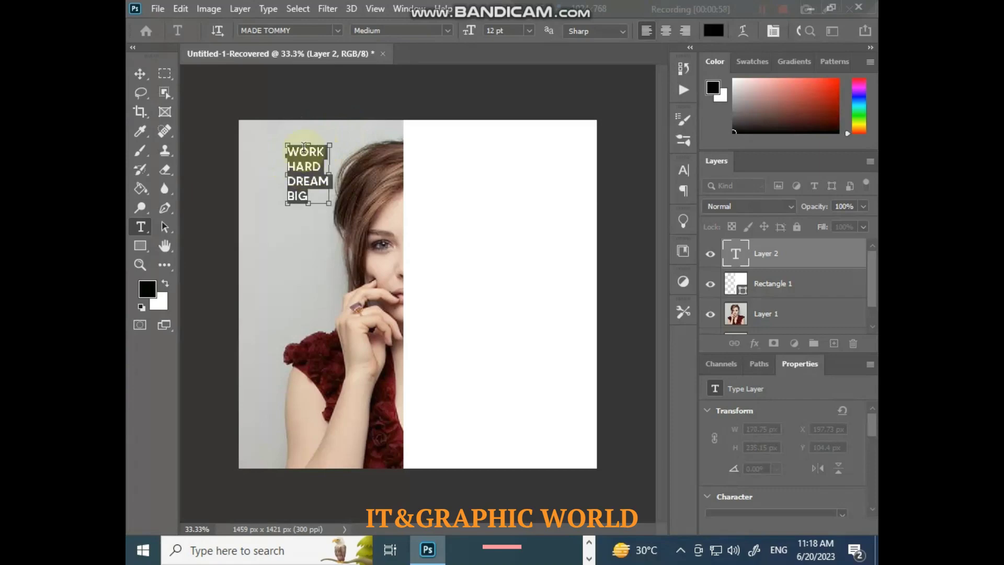
pyautogui.click(443, 30)
pyautogui.click(424, 104)
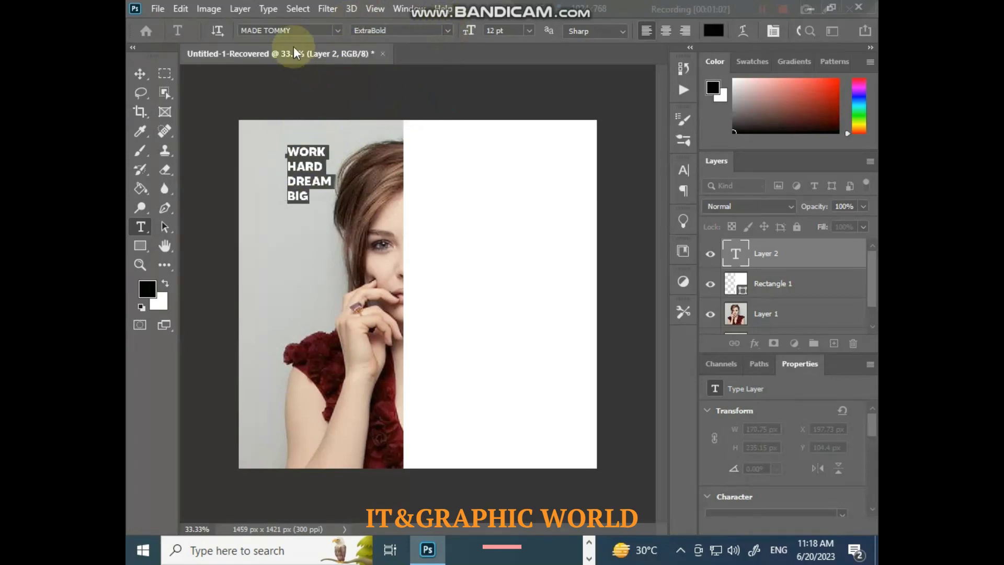
pyautogui.click(140, 74)
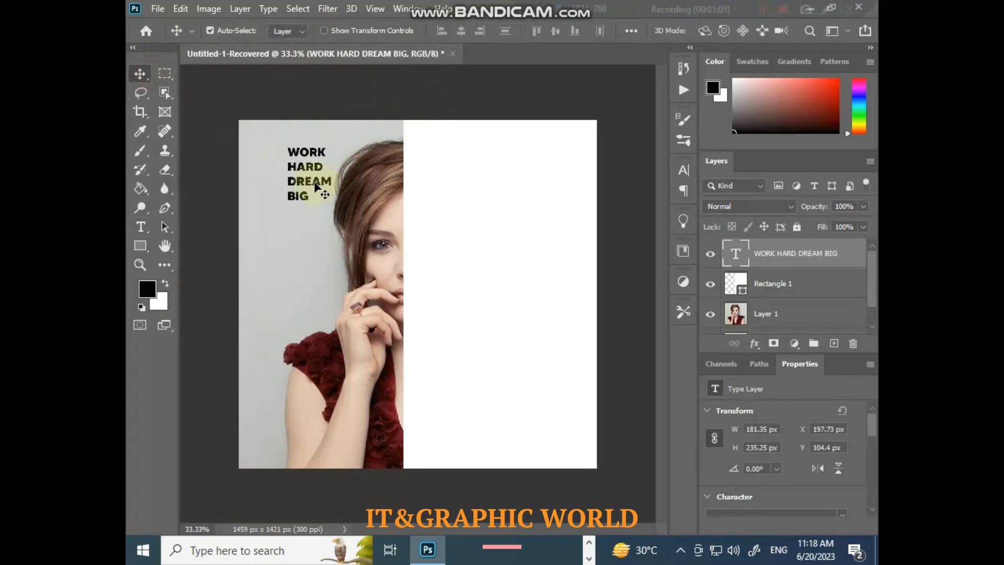
# Move the text onto the white rectangle and scale it to about 410% so it nearly fills the rectangle's width
pyautogui.moveTo(313, 183); pyautogui.dragTo(568, 385)
pyautogui.hotkey('ctrl', 't')
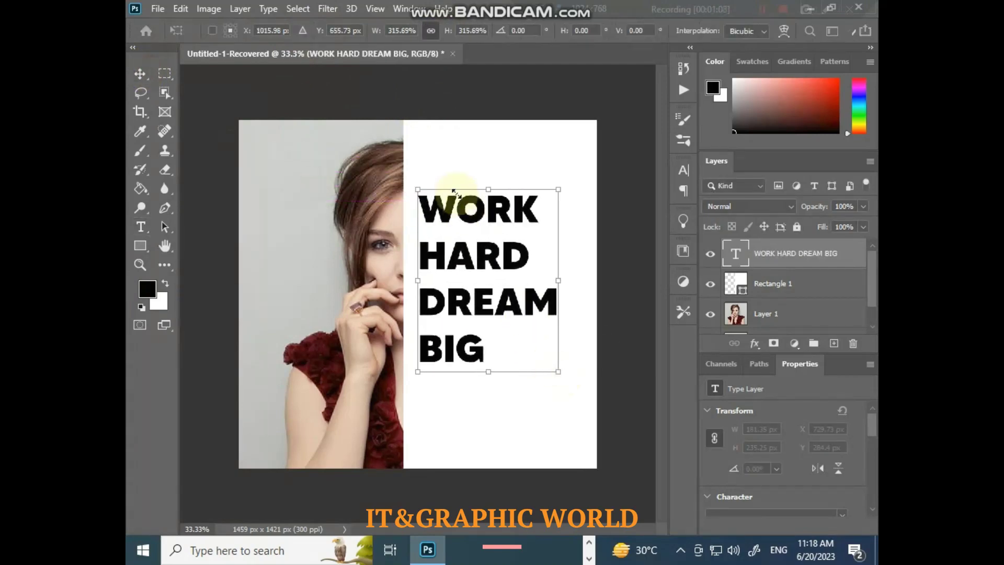
pyautogui.moveTo(417, 191); pyautogui.dragTo(398, 165)
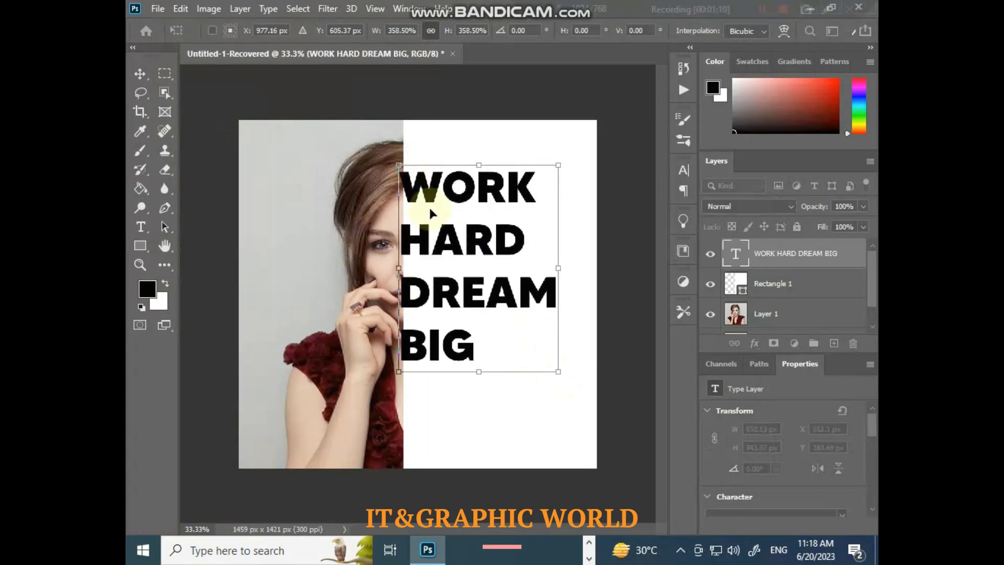
pyautogui.moveTo(434, 211); pyautogui.dragTo(438, 187)
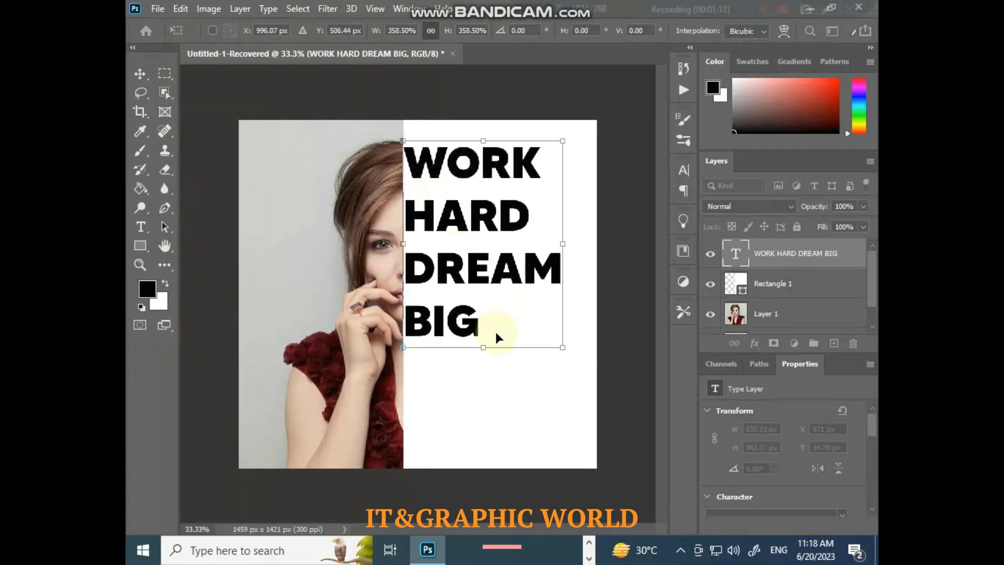
pyautogui.moveTo(483, 347); pyautogui.dragTo(486, 372)
pyautogui.moveTo(493, 294); pyautogui.dragTo(502, 297)
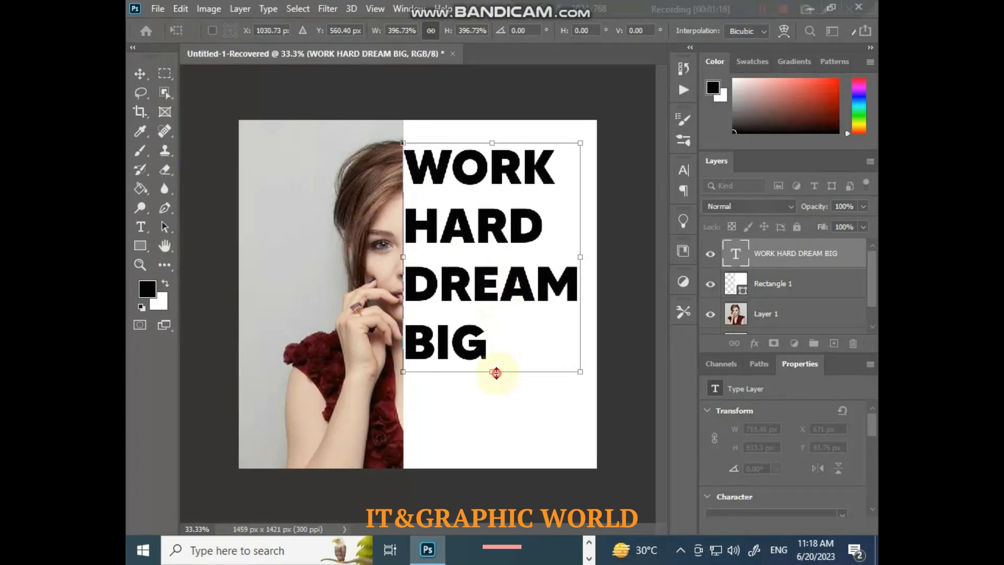
pyautogui.moveTo(495, 372); pyautogui.dragTo(498, 392)
pyautogui.moveTo(496, 293); pyautogui.dragTo(507, 301)
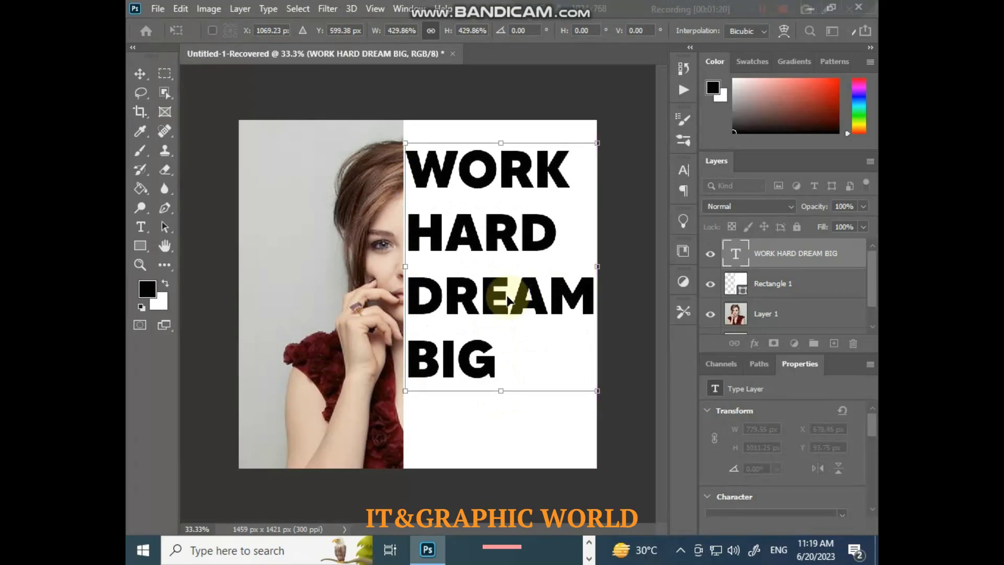
pyautogui.moveTo(597, 266); pyautogui.dragTo(587, 266)
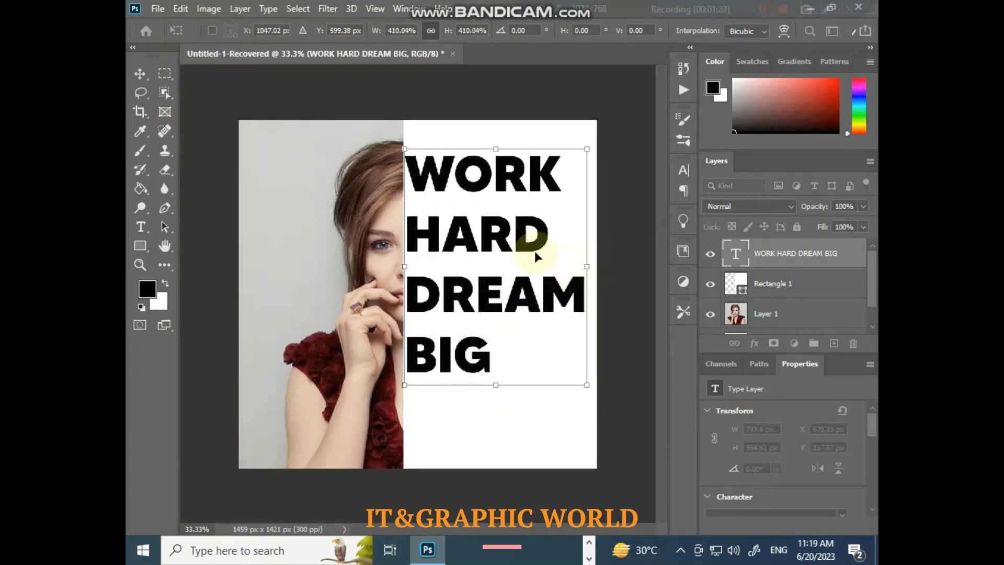
pyautogui.click(767, 280)
# Set the text layer's knockout to Shallow and its fill opacity to 0% in the blending options
pyautogui.click(779, 261)
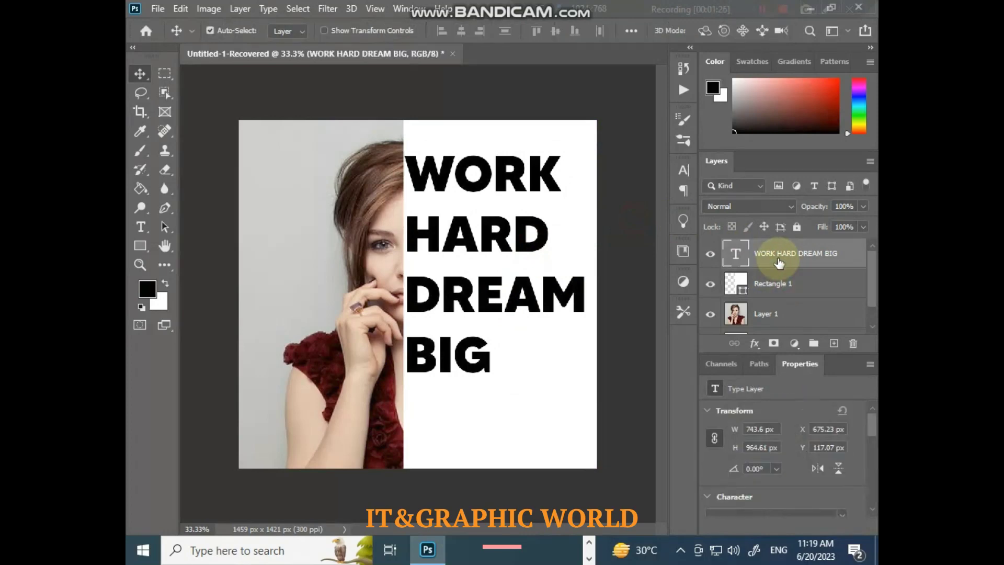
pyautogui.rightClick(773, 260)
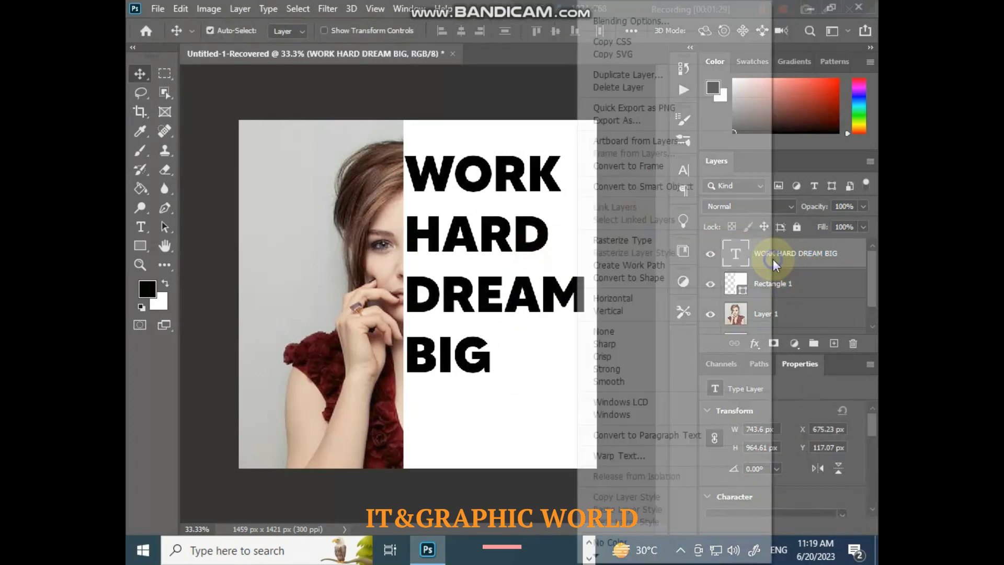
pyautogui.click(632, 21)
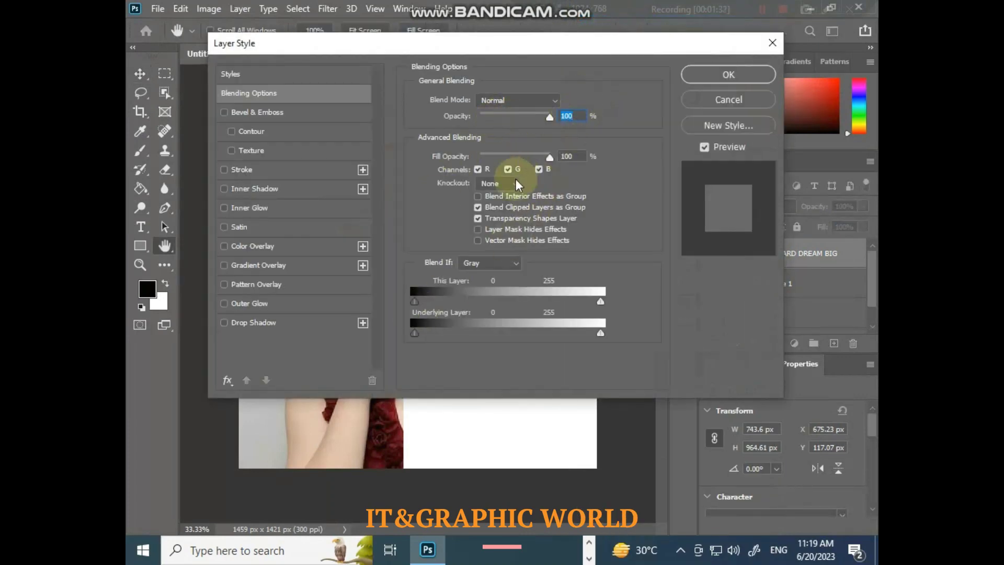
pyautogui.click(515, 184)
pyautogui.click(494, 191)
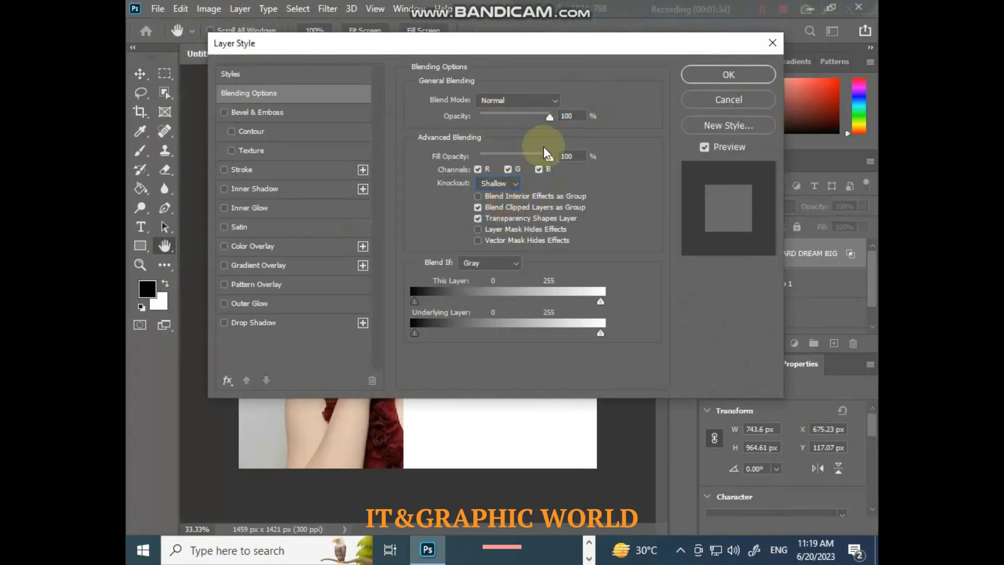
pyautogui.moveTo(540, 160); pyautogui.dragTo(471, 158)
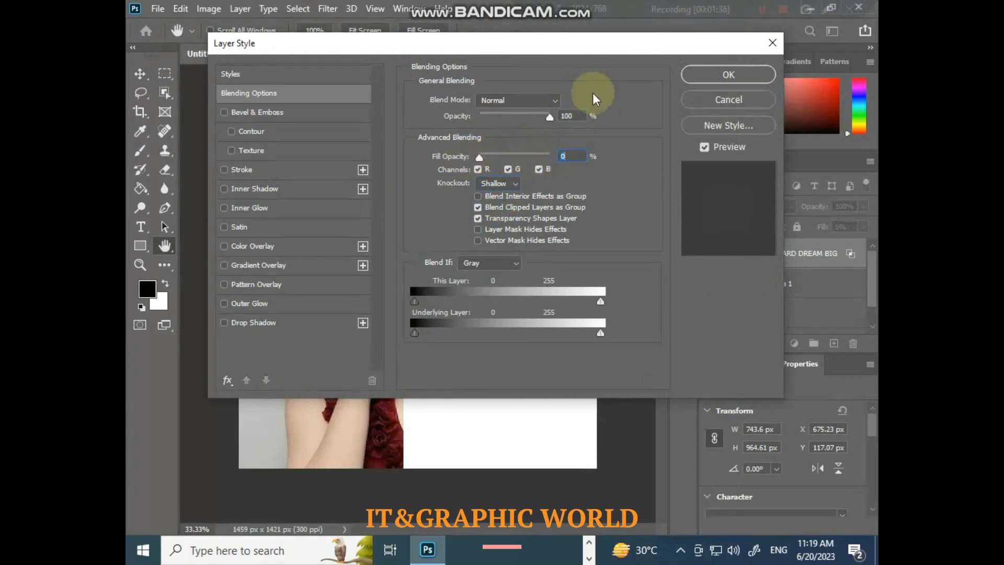
pyautogui.click(726, 75)
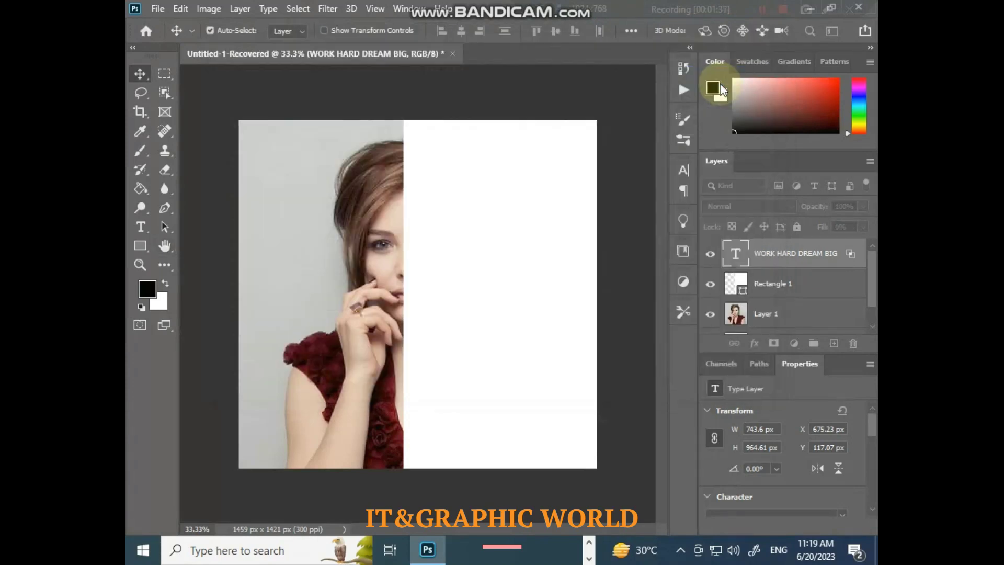
# Group the text layer with Rectangle 1 and move the text down about 51 px
pyautogui.click(773, 287)
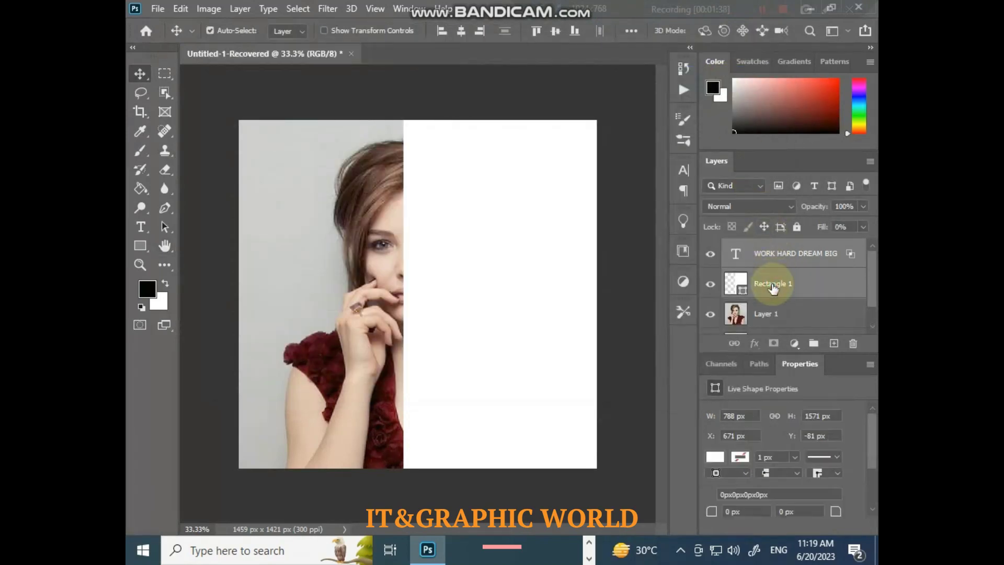
pyautogui.click(812, 341)
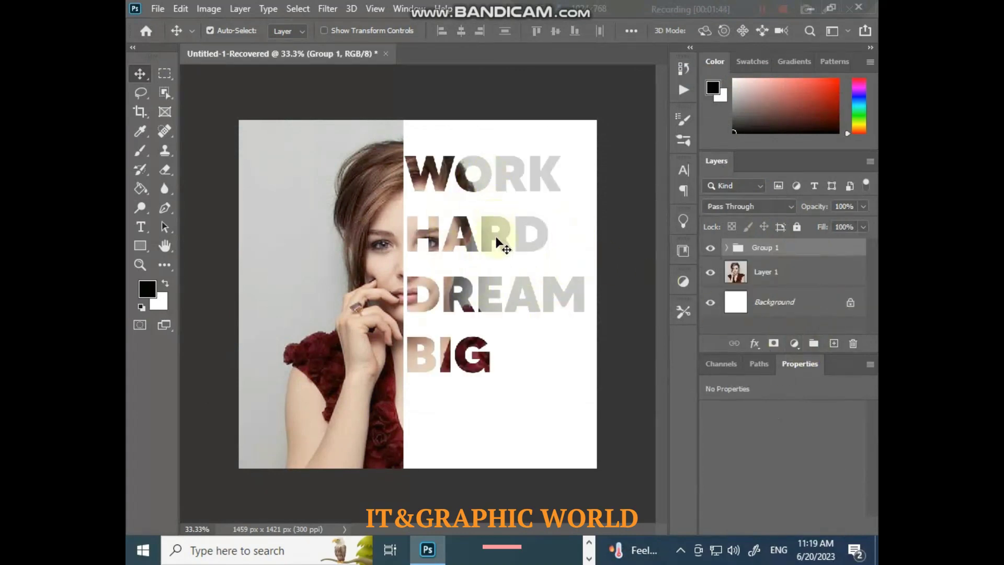
pyautogui.moveTo(497, 241); pyautogui.dragTo(498, 253)
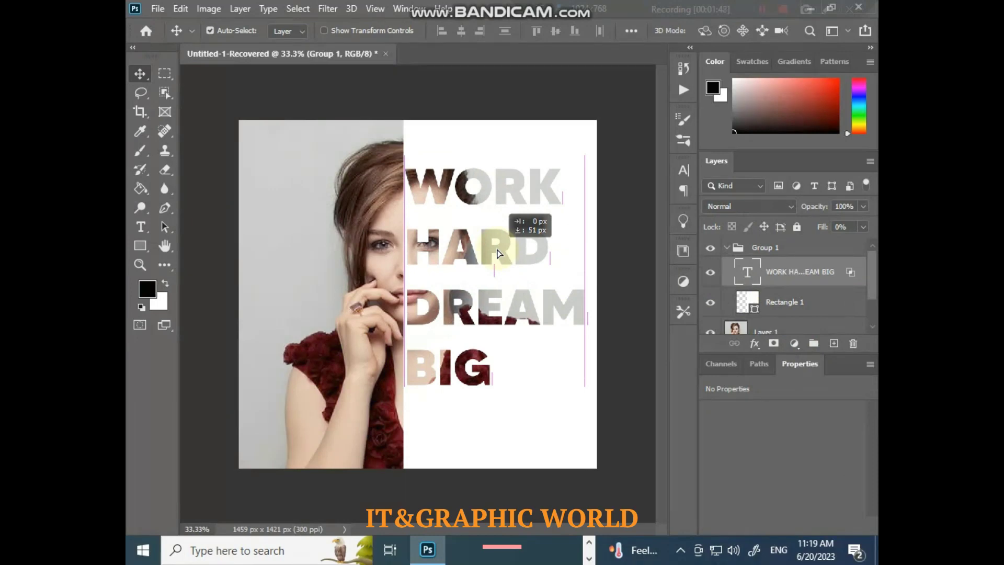
pyautogui.moveTo(498, 253); pyautogui.dragTo(498, 254)
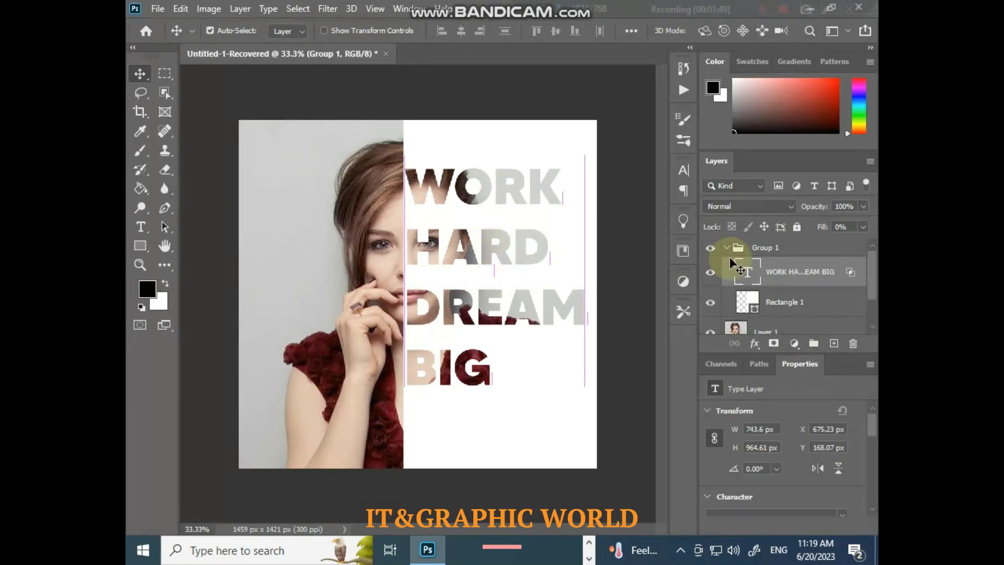
# Draw a white rectangle of about 1236 x 1279 px over the composition, directly above Rectangle 1 in the group
pyautogui.click(787, 306)
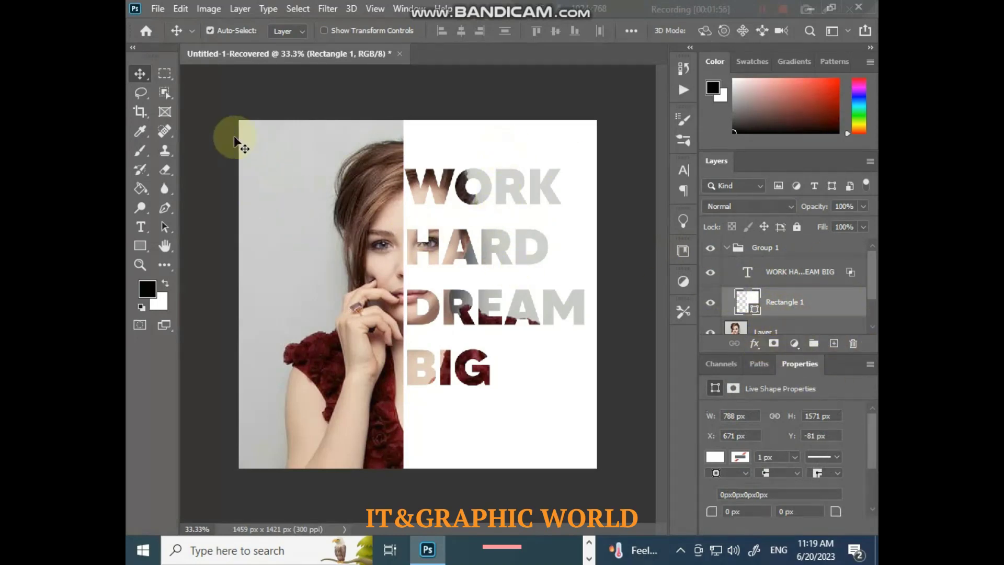
pyautogui.click(140, 246)
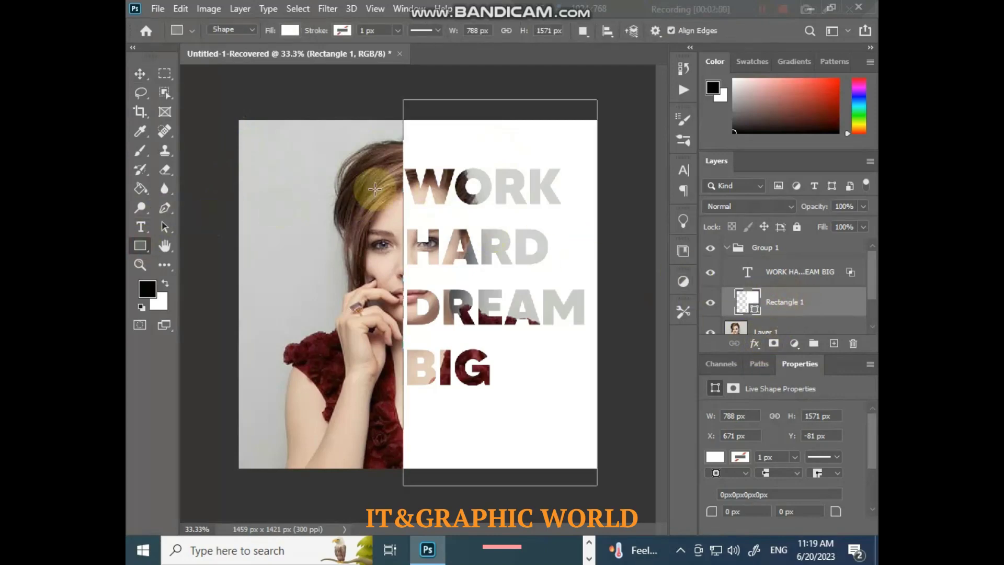
pyautogui.moveTo(268, 138); pyautogui.dragTo(571, 451)
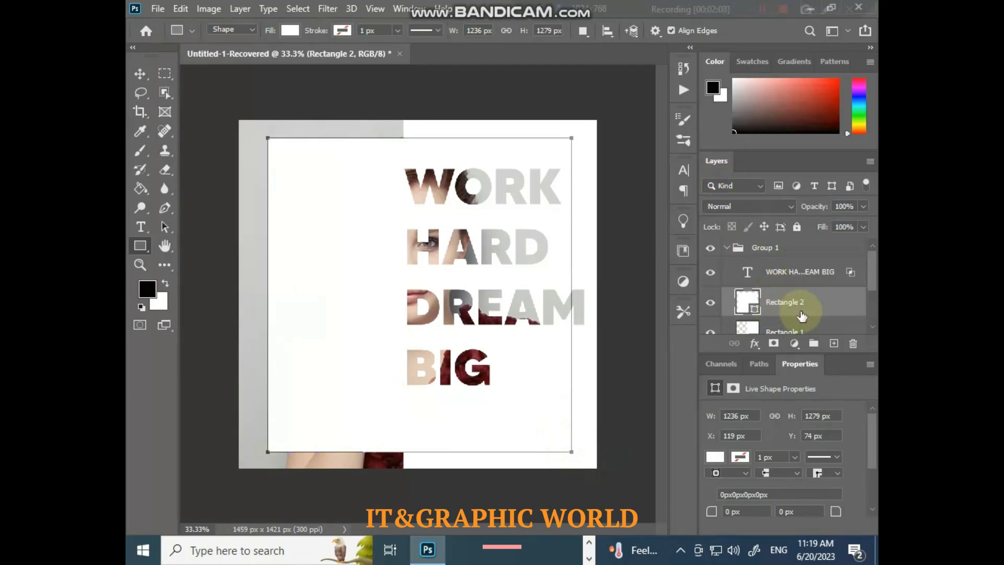
# Set the fill opacity of Rectangle 2 to 0% in its blending options
pyautogui.click(844, 303)
pyautogui.doubleClick(844, 306)
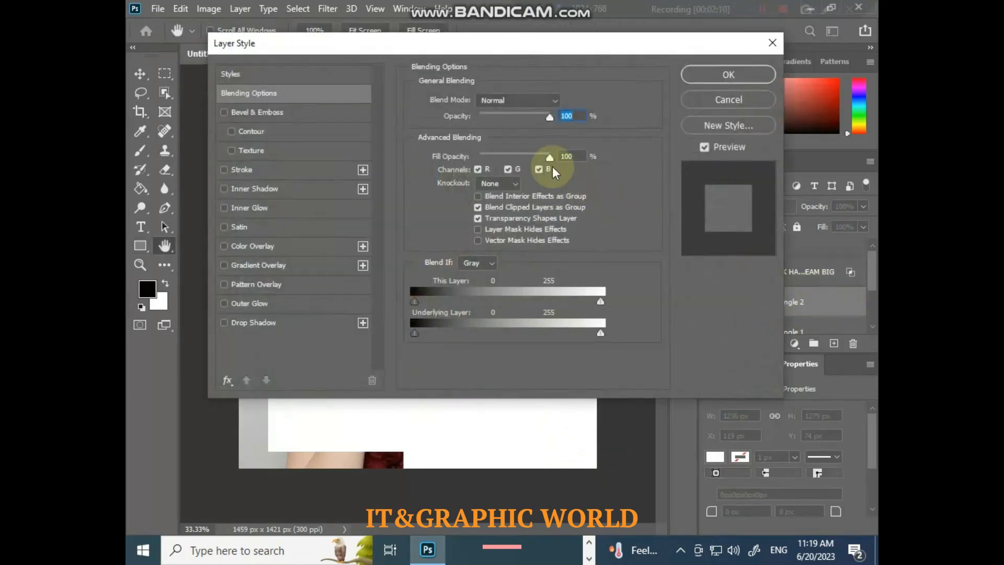
pyautogui.moveTo(549, 159); pyautogui.dragTo(442, 152)
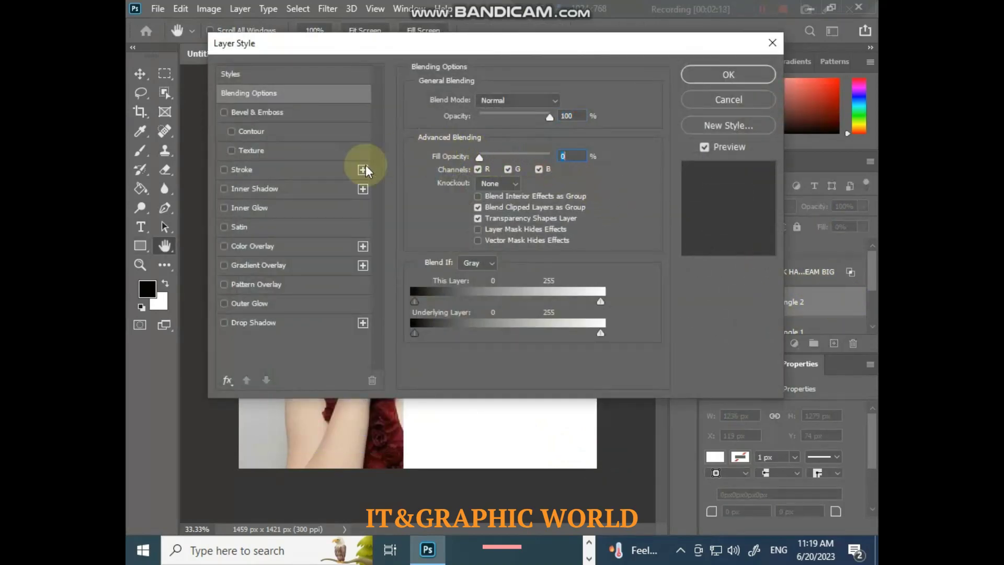
# Add a white 17 px stroke to Rectangle 2, positioned on the center of its edge
pyautogui.click(225, 169)
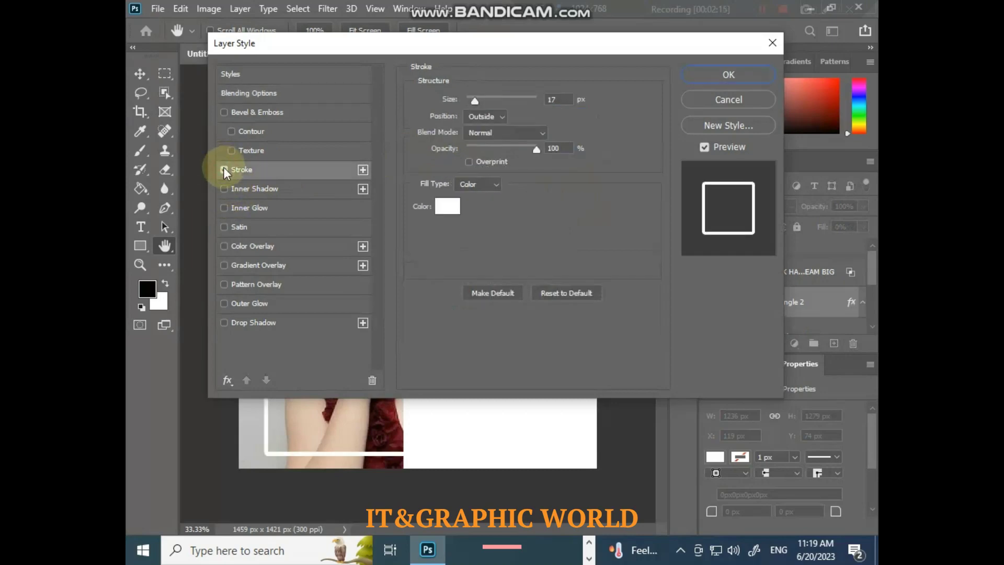
pyautogui.moveTo(570, 49); pyautogui.dragTo(548, 121)
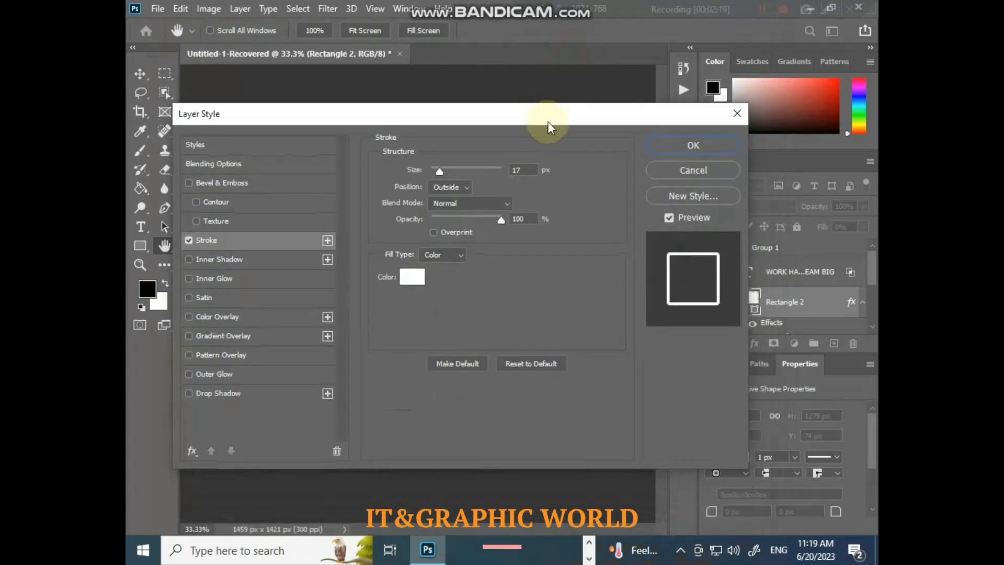
pyautogui.click(469, 189)
pyautogui.click(440, 223)
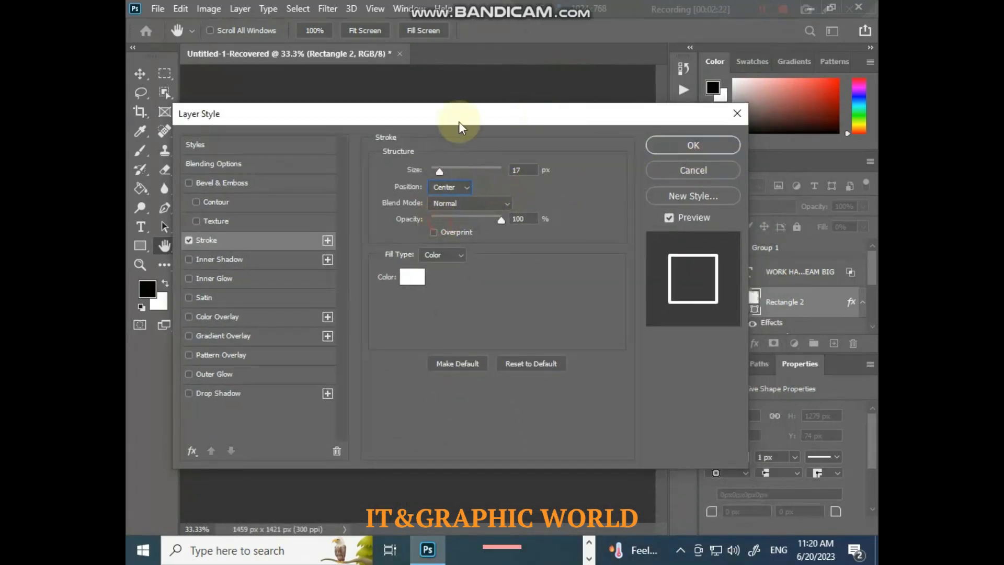
pyautogui.moveTo(459, 121); pyautogui.dragTo(461, 186)
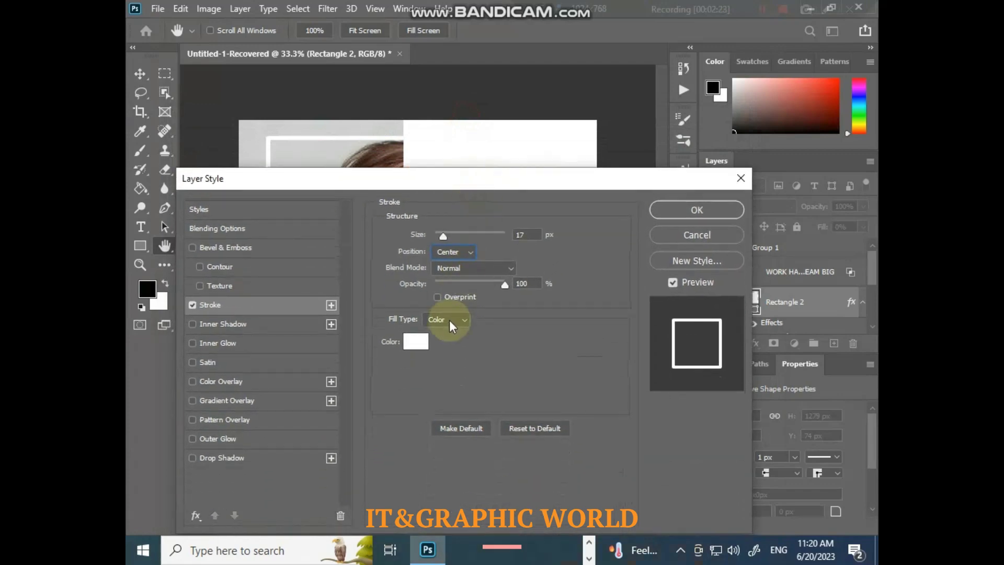
pyautogui.click(704, 209)
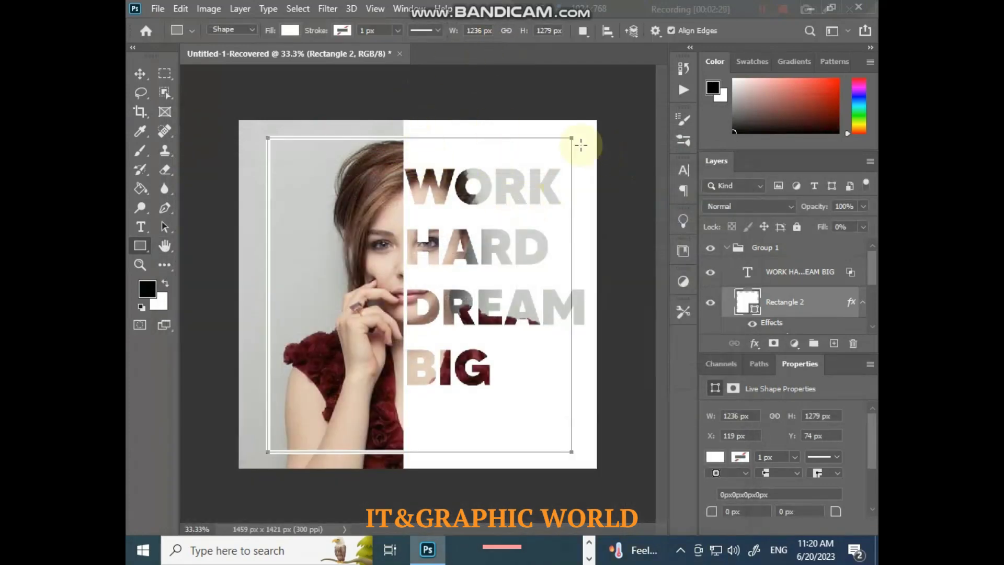
# Scale the stroked frame to about 104% and center it on the canvas at about X 729.5, Y 704.5 px
pyautogui.click(149, 74)
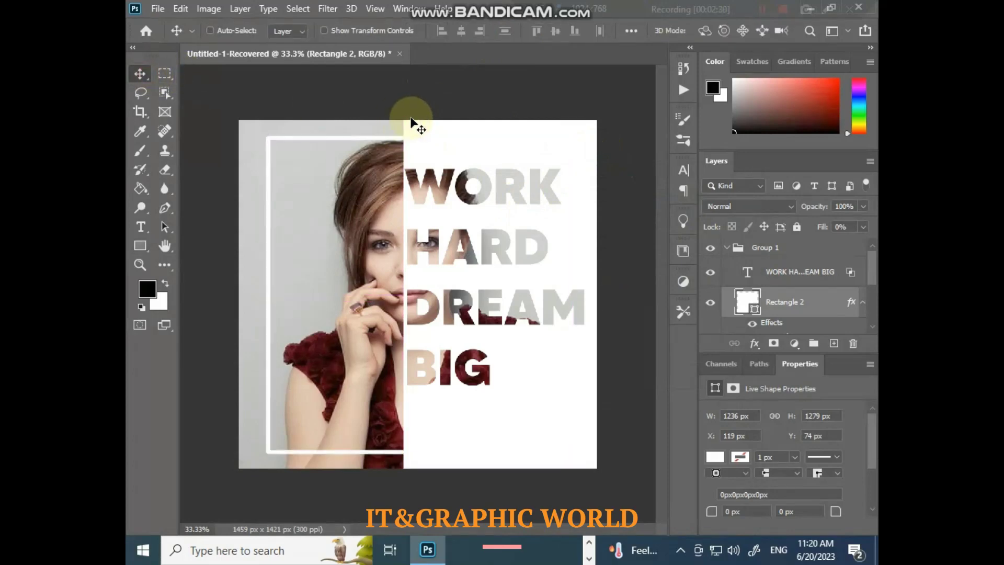
pyautogui.hotkey('ctrl', 't')
pyautogui.moveTo(576, 137); pyautogui.dragTo(584, 125)
pyautogui.moveTo(310, 302); pyautogui.dragTo(327, 303)
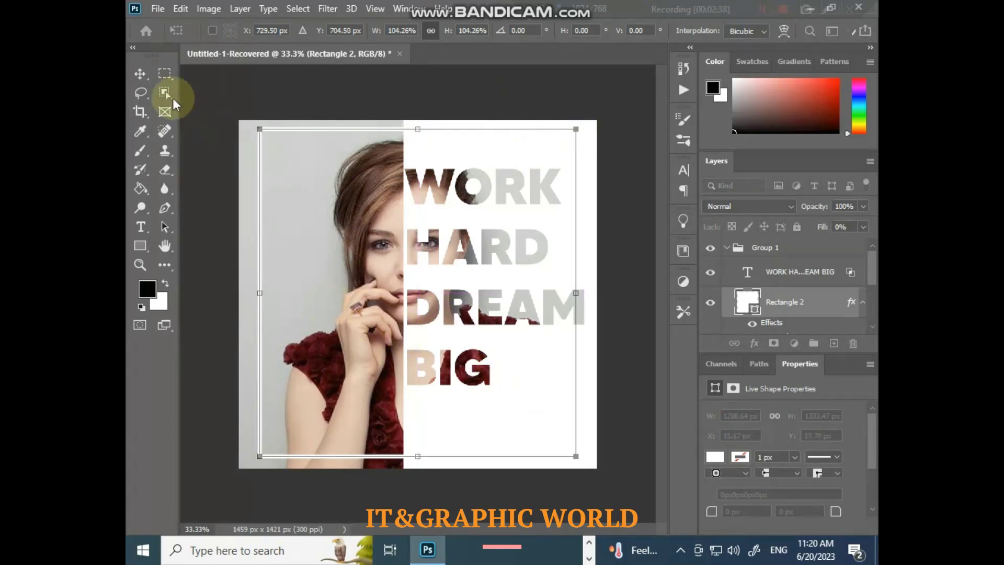
pyautogui.click(146, 78)
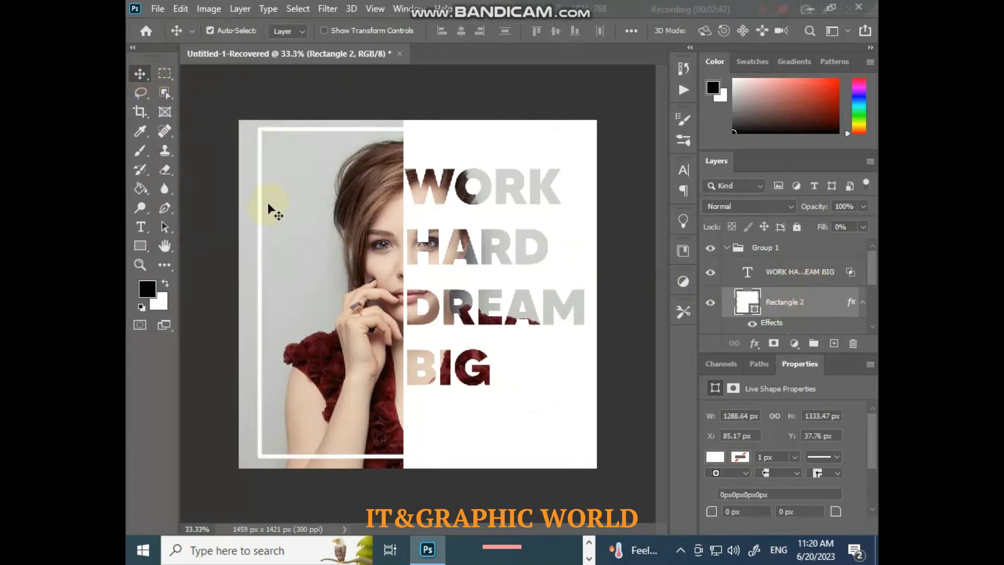
# Draw a circle of about 449 px over the woman's lower arm while the Rectangle 2 layer is active
pyautogui.click(140, 245)
pyautogui.click(197, 263)
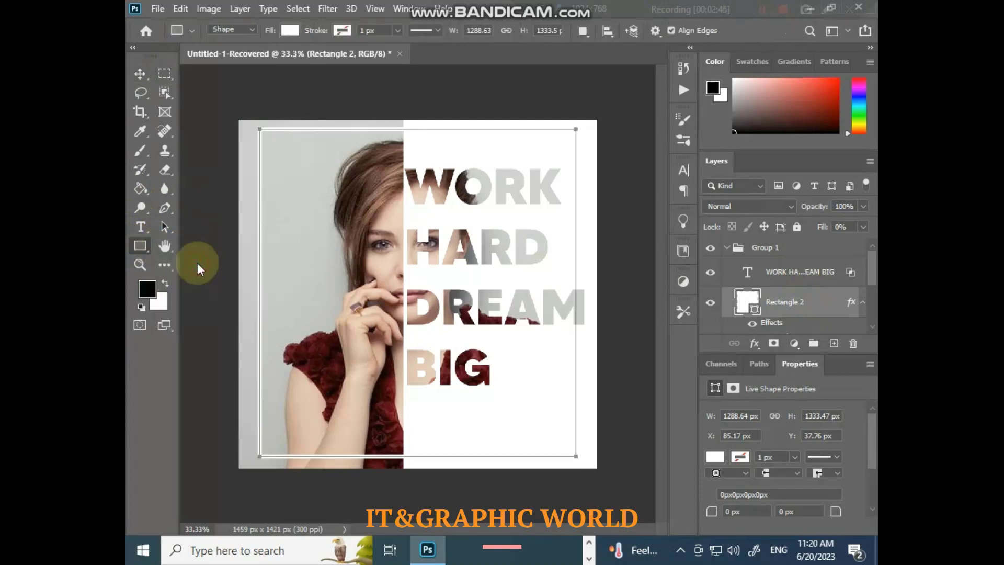
pyautogui.rightClick(141, 245)
pyautogui.click(196, 286)
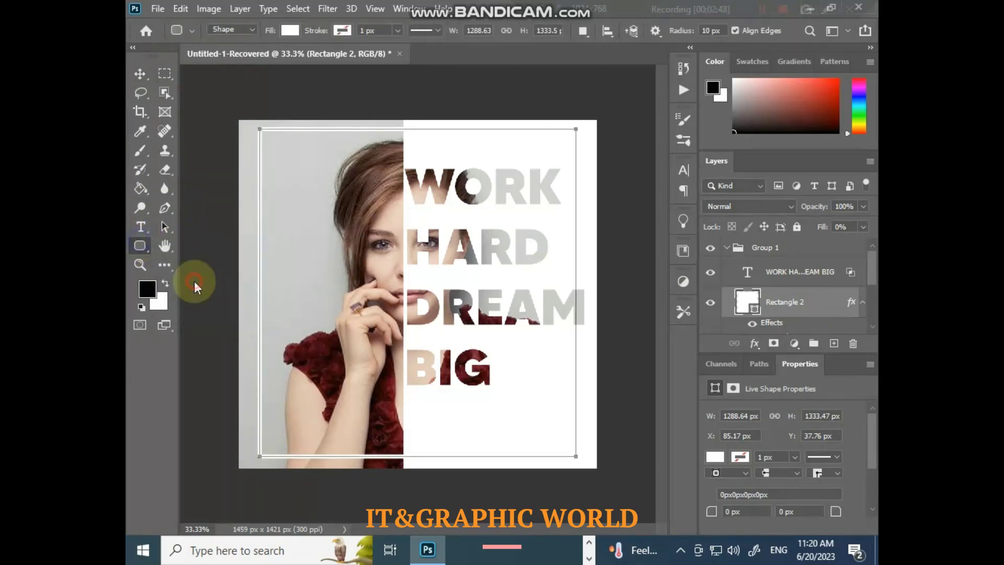
pyautogui.rightClick(141, 246)
pyautogui.click(192, 275)
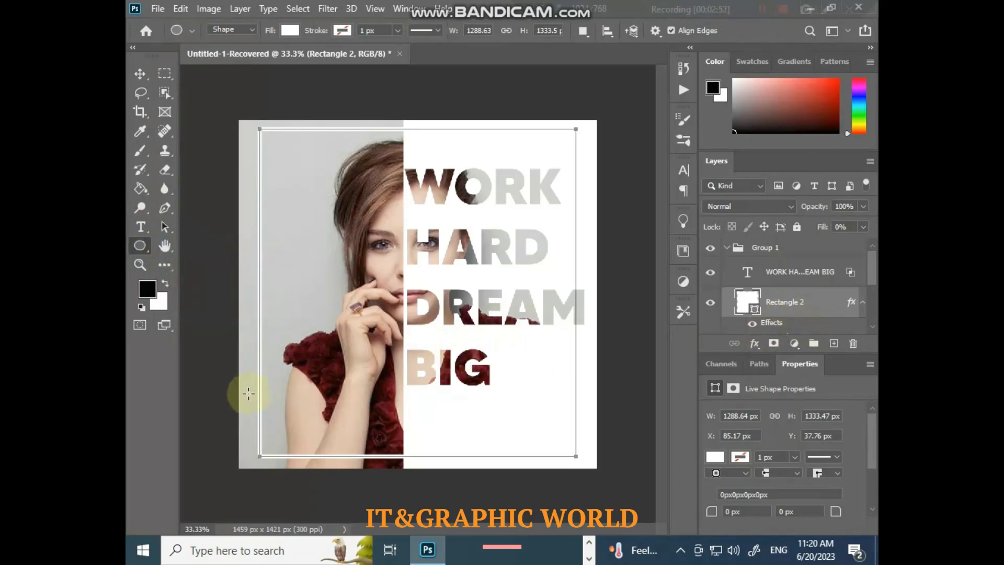
pyautogui.moveTo(283, 310)
pyautogui.mouseDown()
pyautogui.moveTo(343, 369)
pyautogui.moveTo(385, 433)
pyautogui.moveTo(393, 419)
pyautogui.mouseUp()
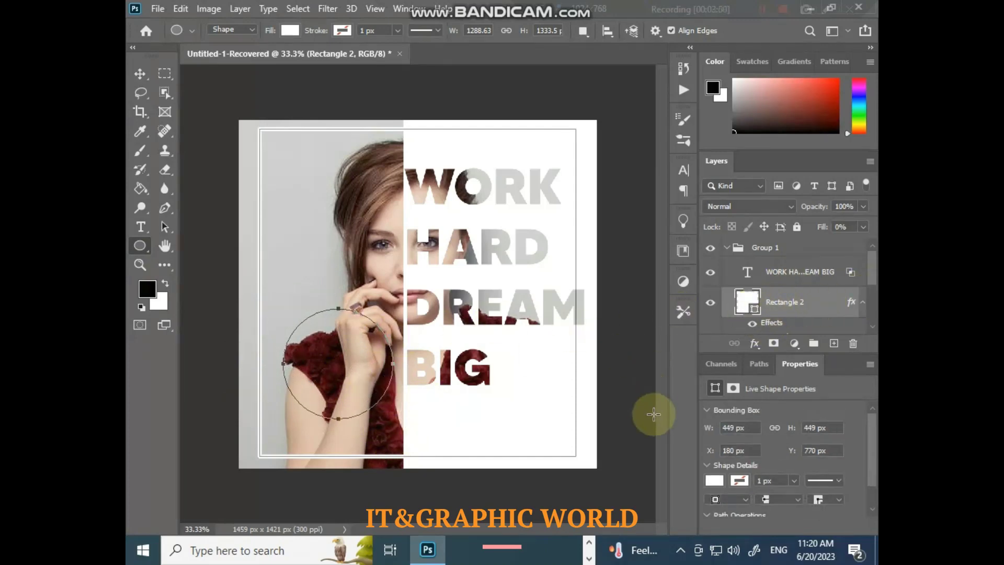
# Change the Rectangle 2 layer's shape fill to the grey b5b7b6 sampled from the photo's background
pyautogui.click(714, 480)
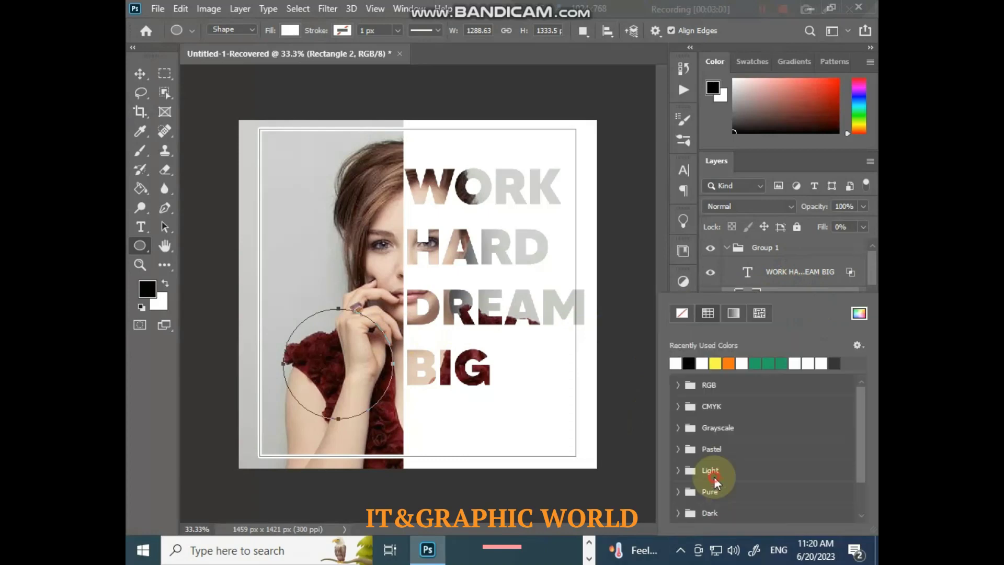
pyautogui.click(859, 313)
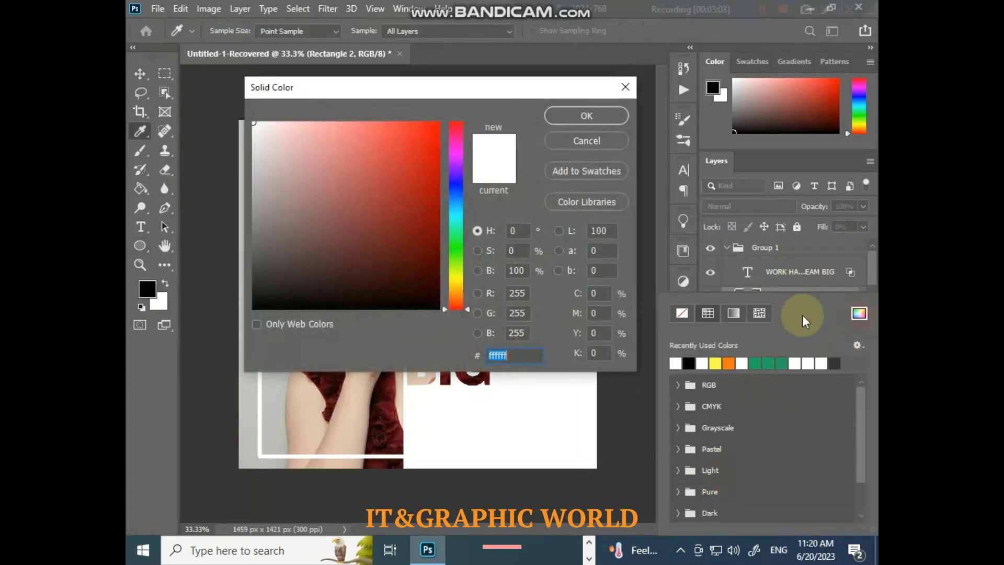
pyautogui.click(249, 405)
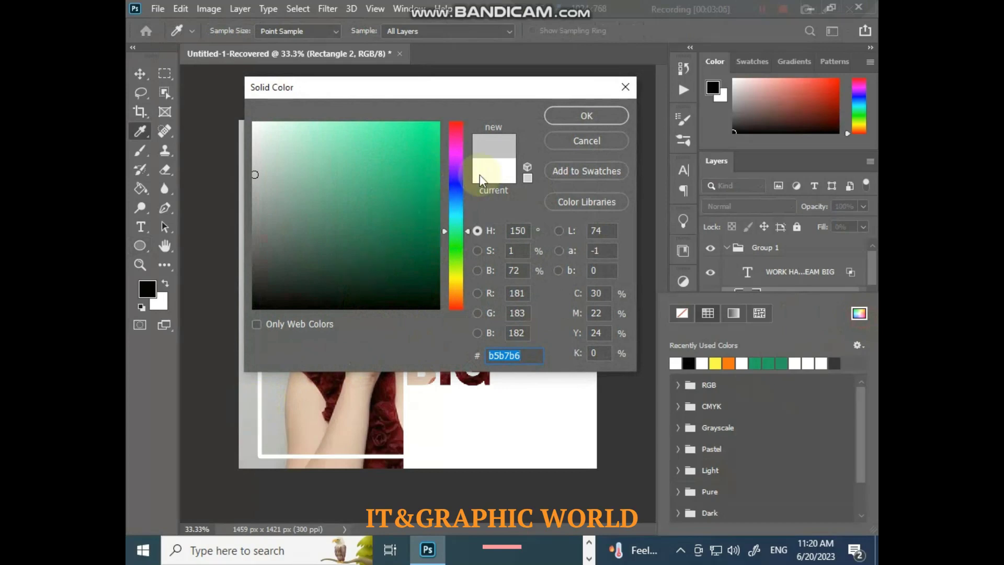
pyautogui.click(608, 113)
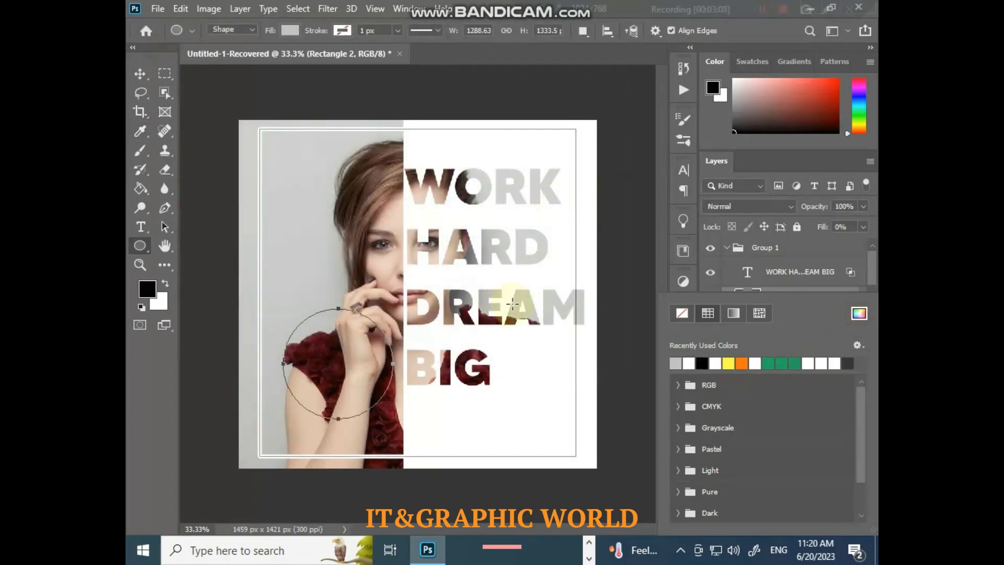
pyautogui.click(681, 315)
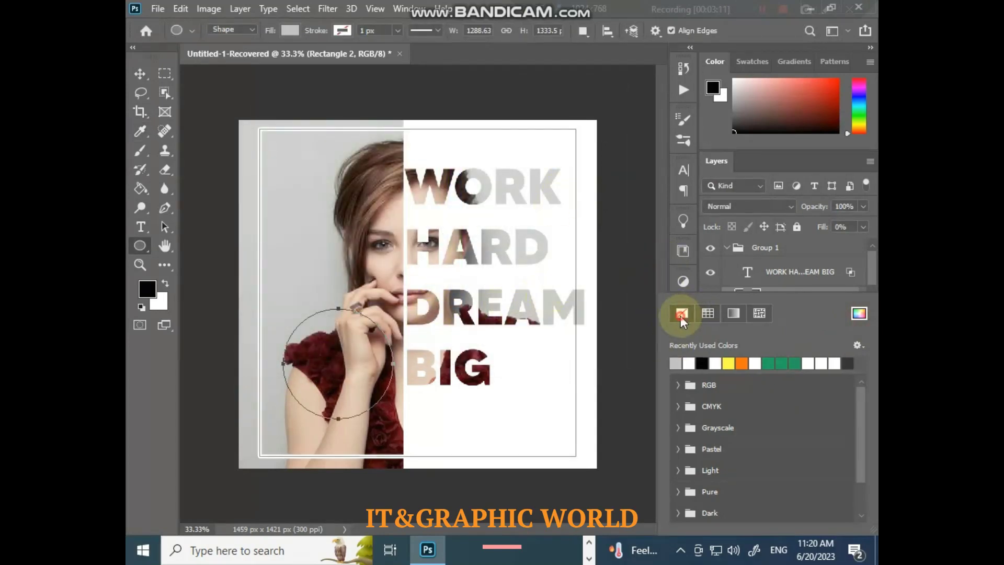
pyautogui.click(675, 364)
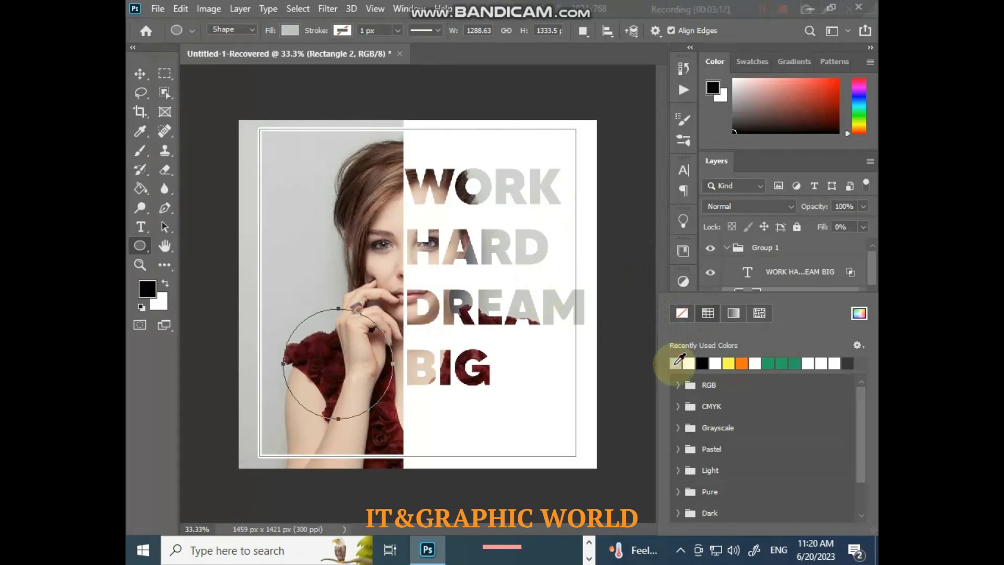
pyautogui.click(861, 313)
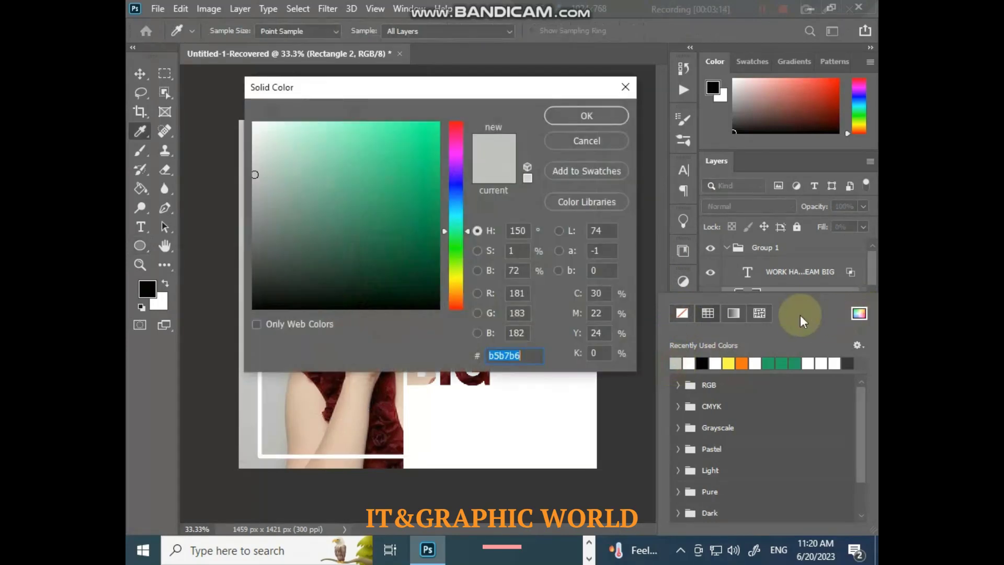
pyautogui.click(624, 119)
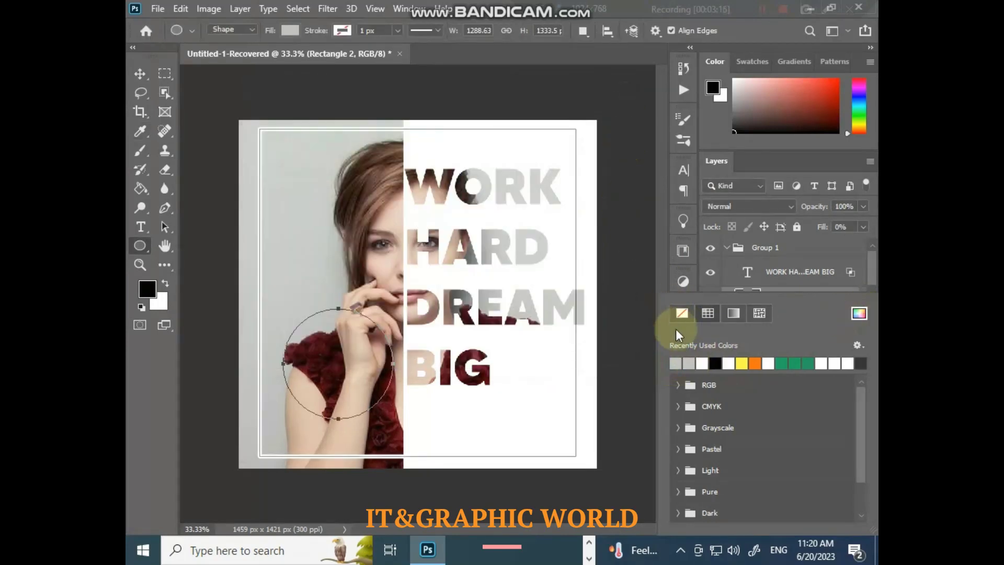
pyautogui.click(686, 361)
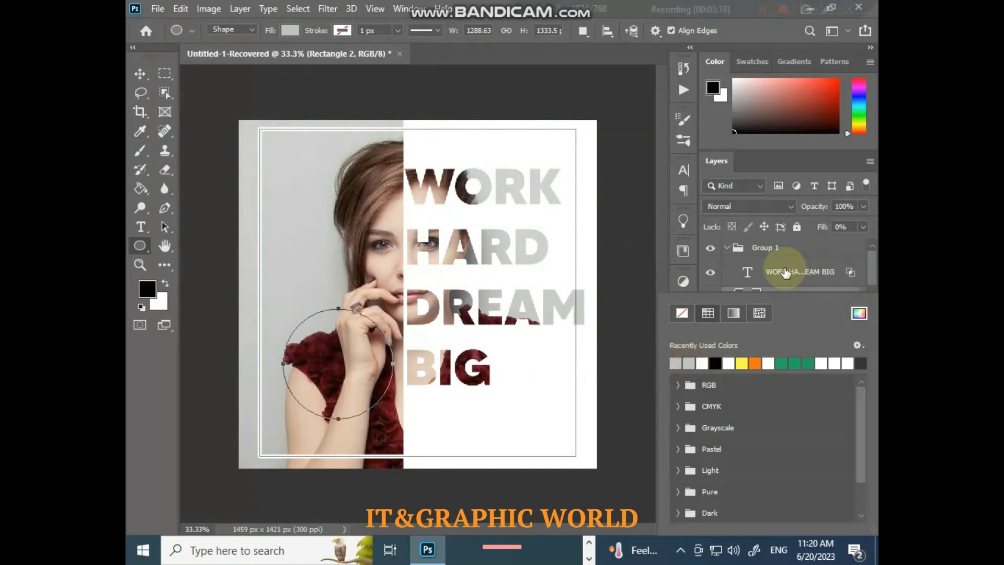
pyautogui.click(663, 266)
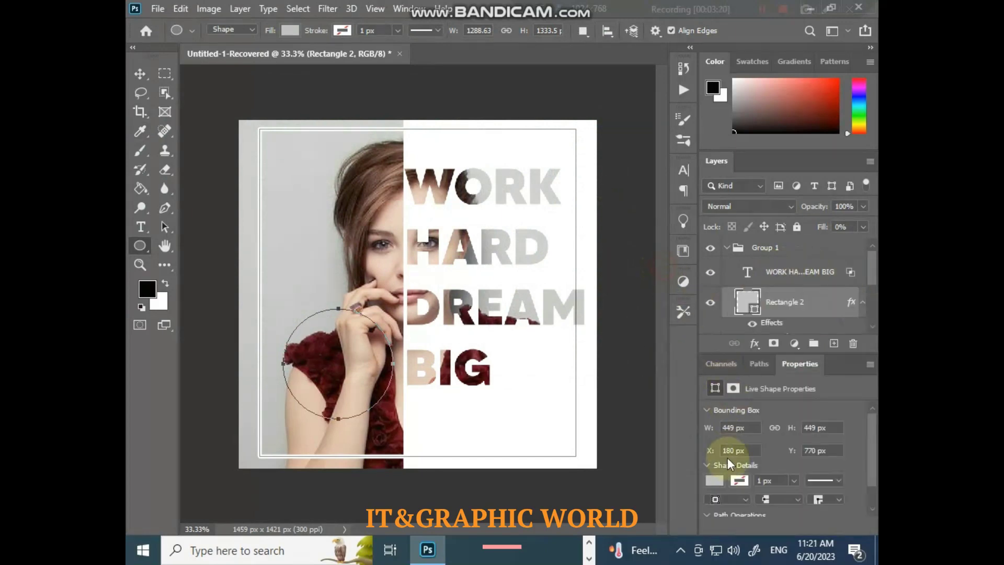
# Try deleting the Rectangle 2 layer, which holds the frame and the circle, and undo the deletion
pyautogui.click(139, 73)
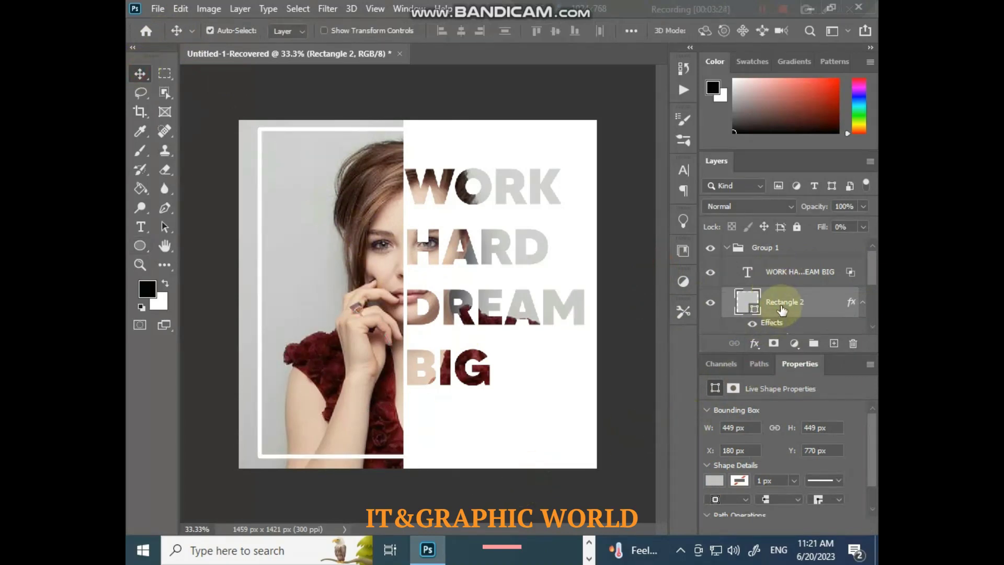
pyautogui.press('Delete')
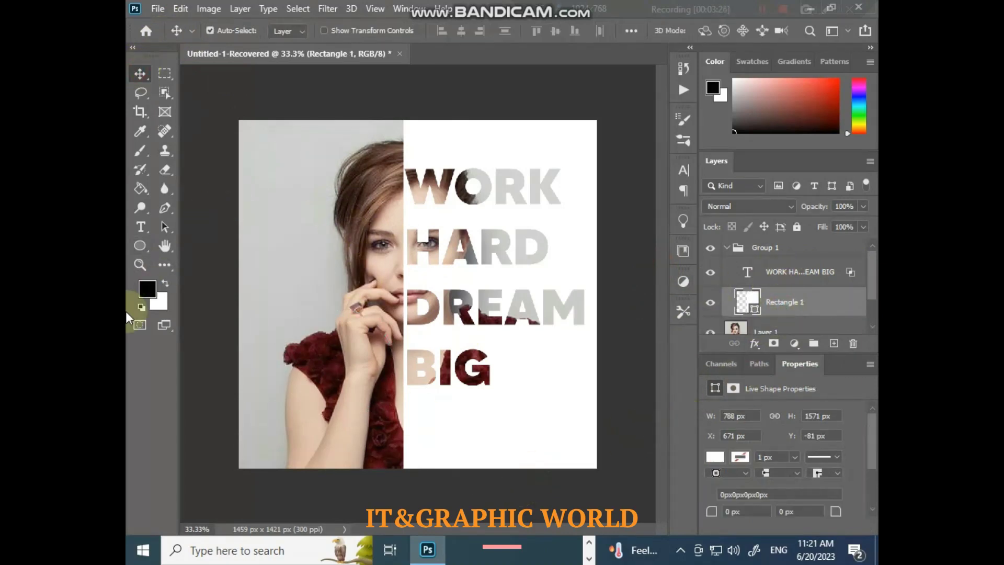
pyautogui.click(146, 252)
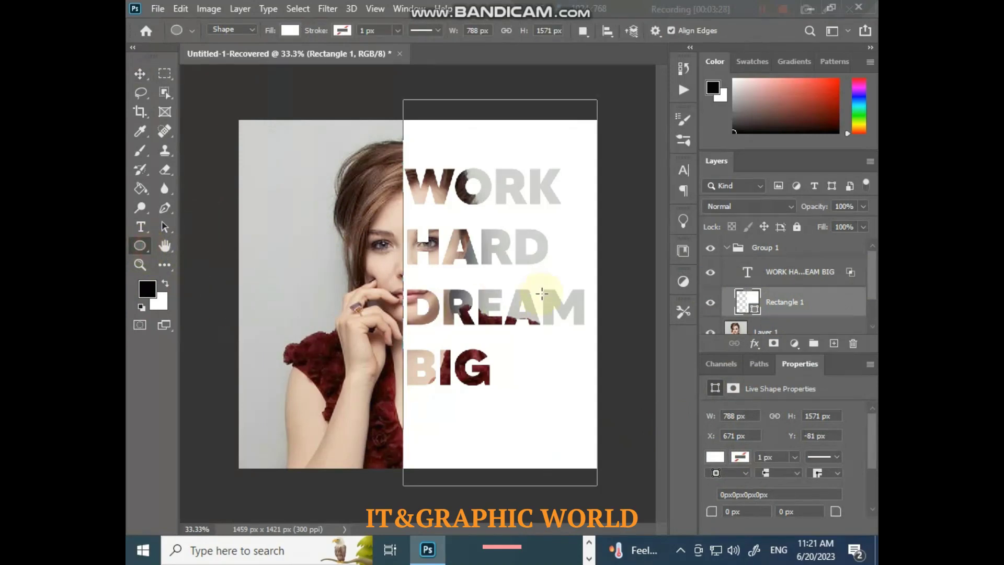
pyautogui.hotkey('ctrl', 'z')
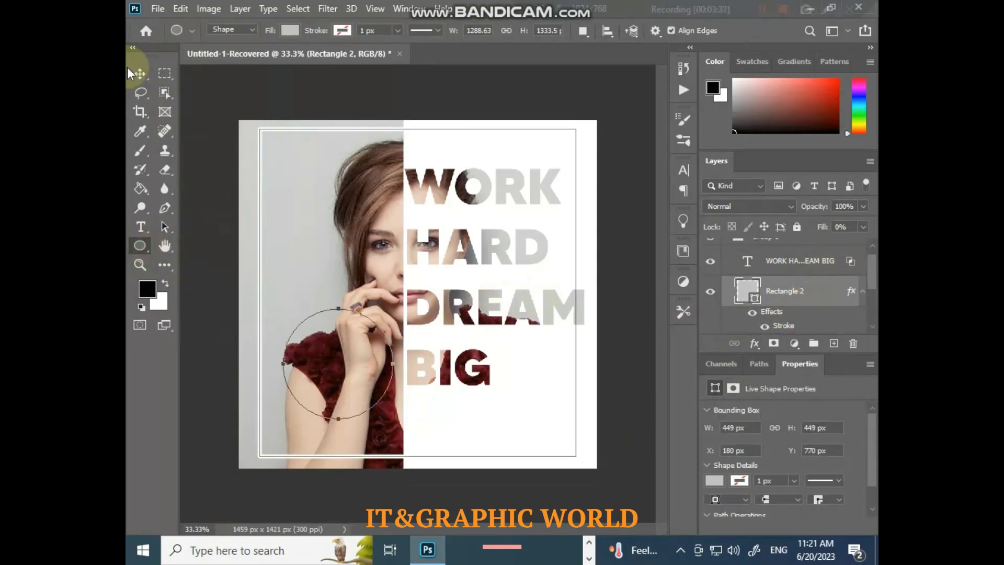
# Undo the circle and the grey fill change on the Rectangle 2 layer
pyautogui.click(140, 74)
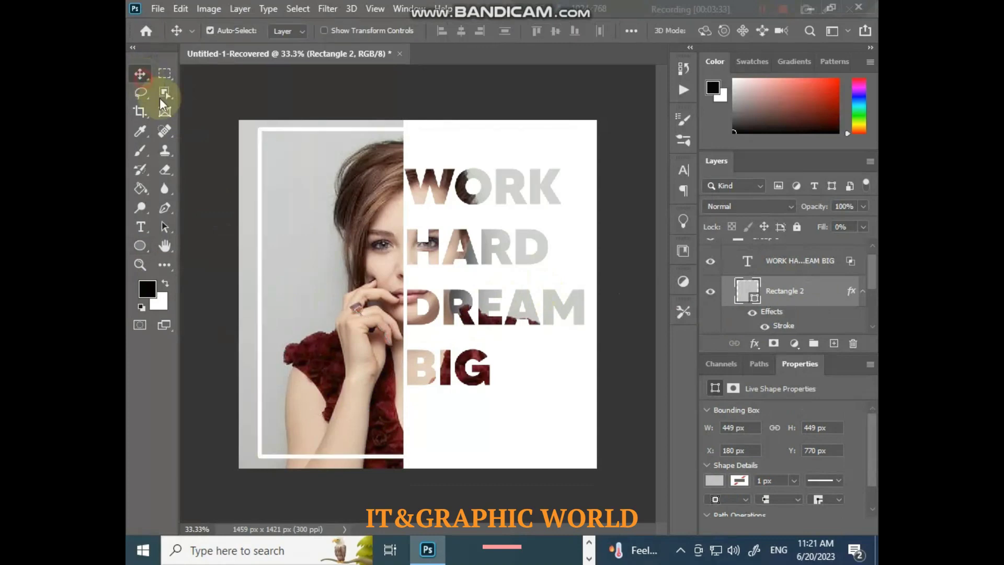
pyautogui.click(137, 246)
pyautogui.click(380, 310)
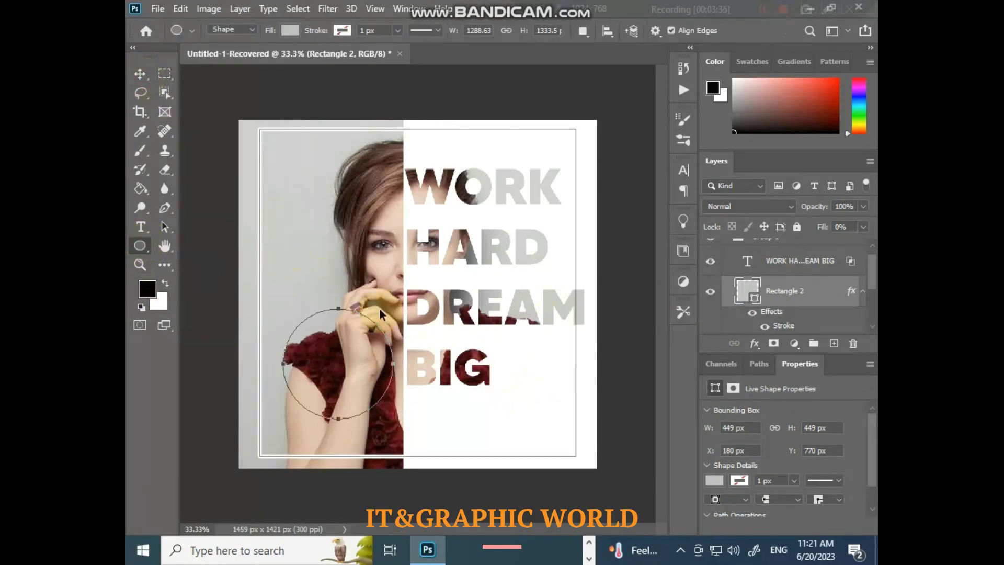
pyautogui.hotkey('ctrl', 'z')
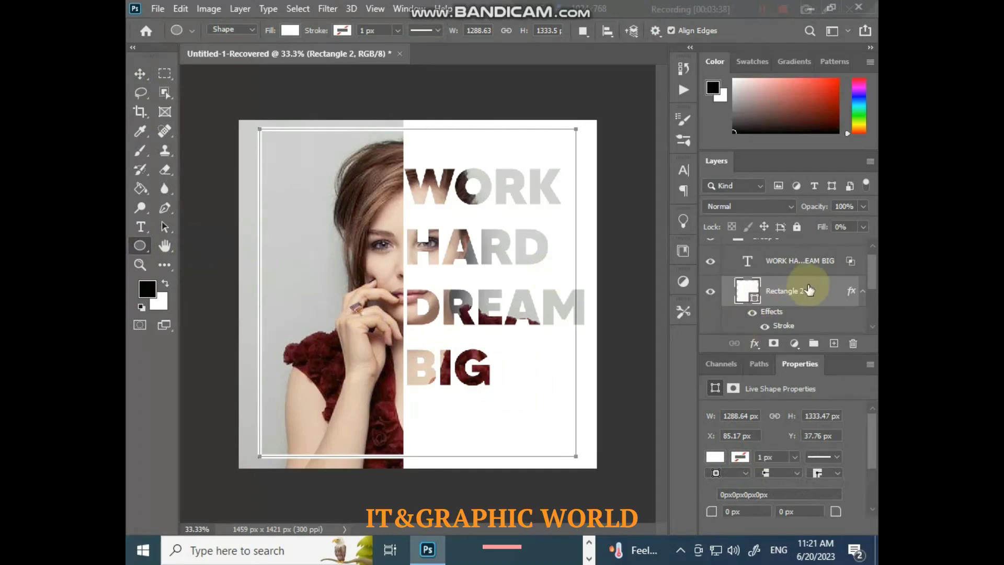
# Draw a circle of about 410 px over the woman's arm on its own layer above the text and fill it with the recently used light grey
pyautogui.click(812, 262)
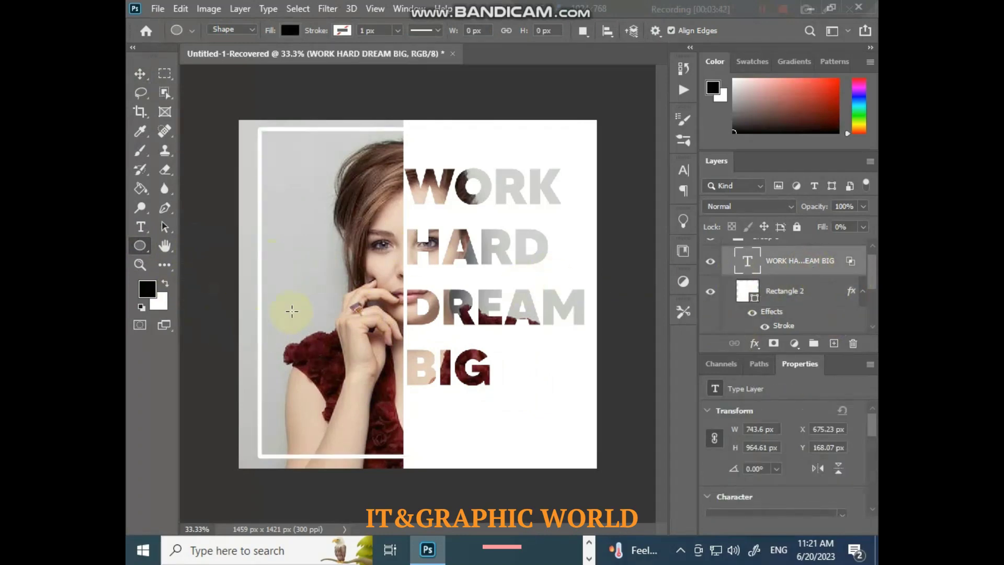
pyautogui.moveTo(290, 292)
pyautogui.mouseDown()
pyautogui.moveTo(370, 343)
pyautogui.moveTo(413, 419)
pyautogui.mouseUp()
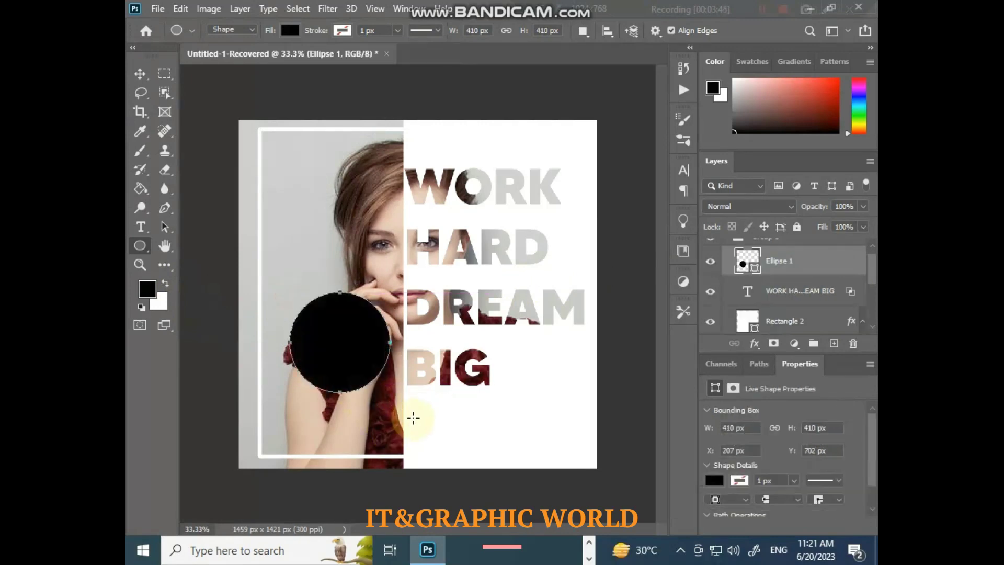
pyautogui.click(714, 480)
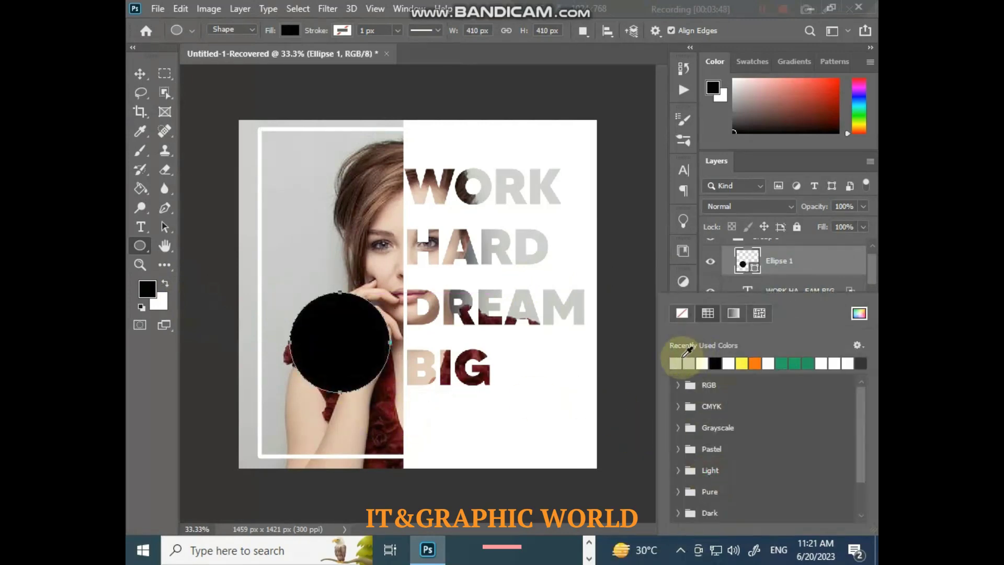
pyautogui.click(676, 362)
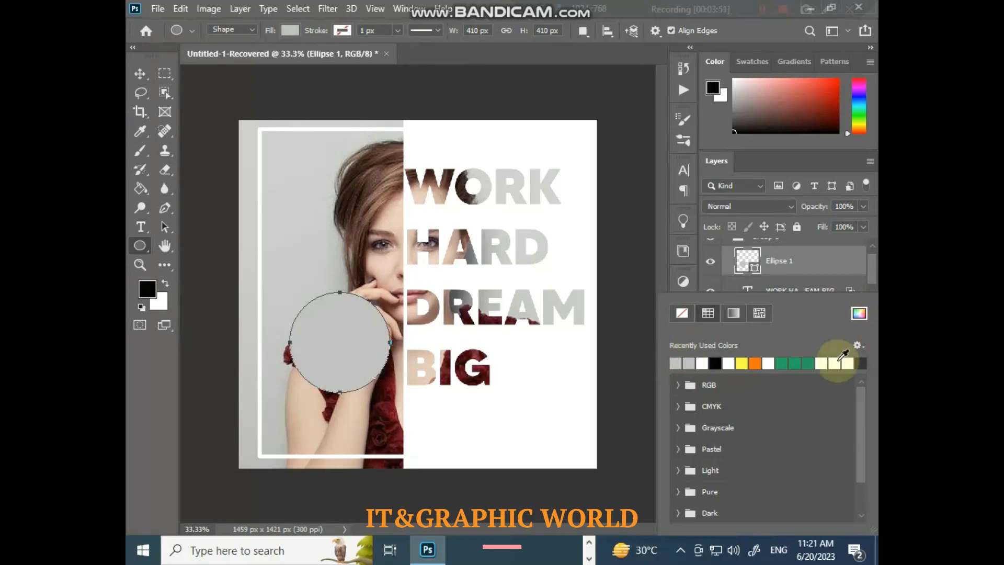
# Set the blend mode of the circle over the woman's arm to Hard Light
pyautogui.click(870, 265)
pyautogui.click(789, 208)
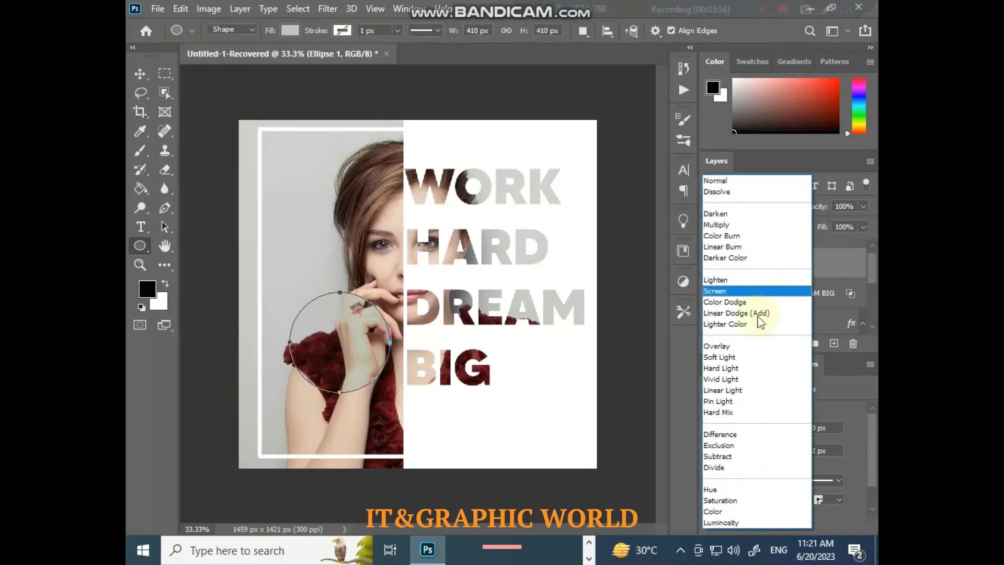
pyautogui.click(734, 370)
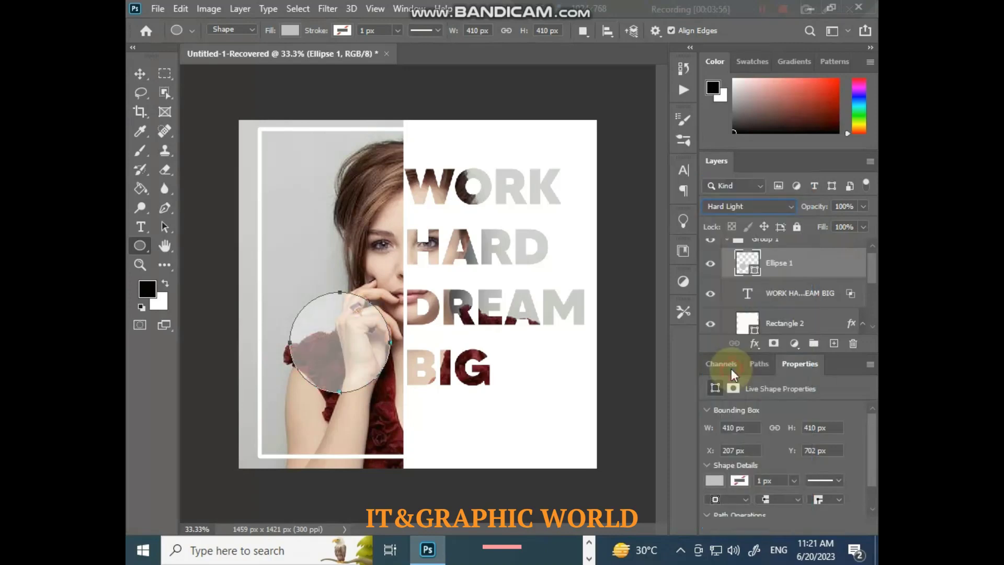
# Move the circle to the poster's lower-left corner and place a copy with Normal blending partly outside the upper-right corner
pyautogui.click(140, 79)
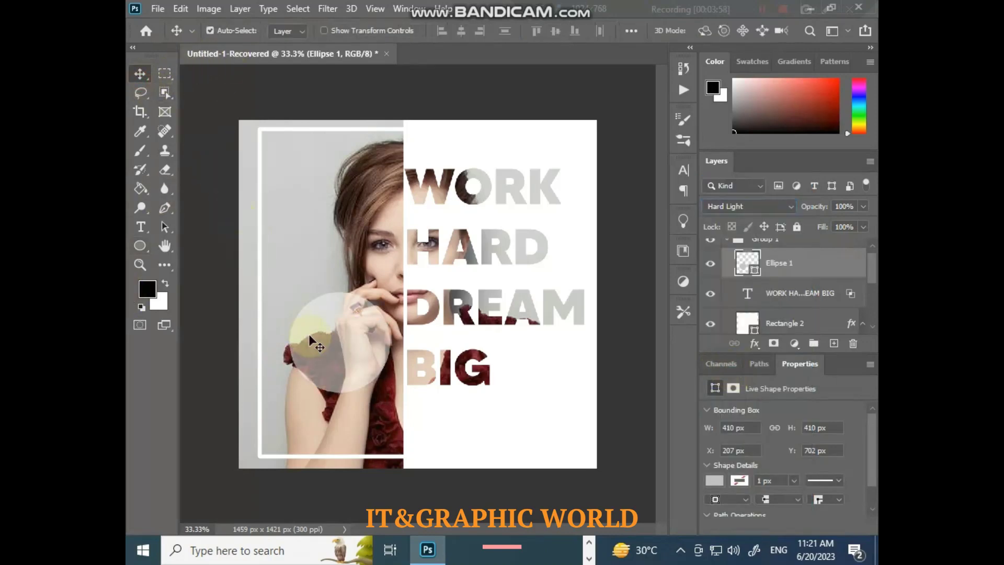
pyautogui.moveTo(314, 340); pyautogui.dragTo(613, 117)
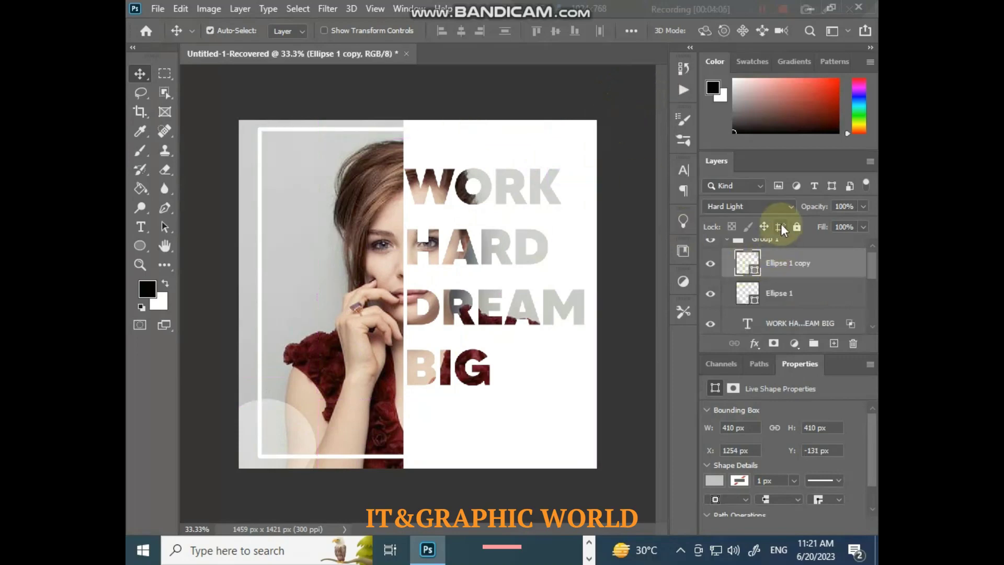
pyautogui.click(770, 209)
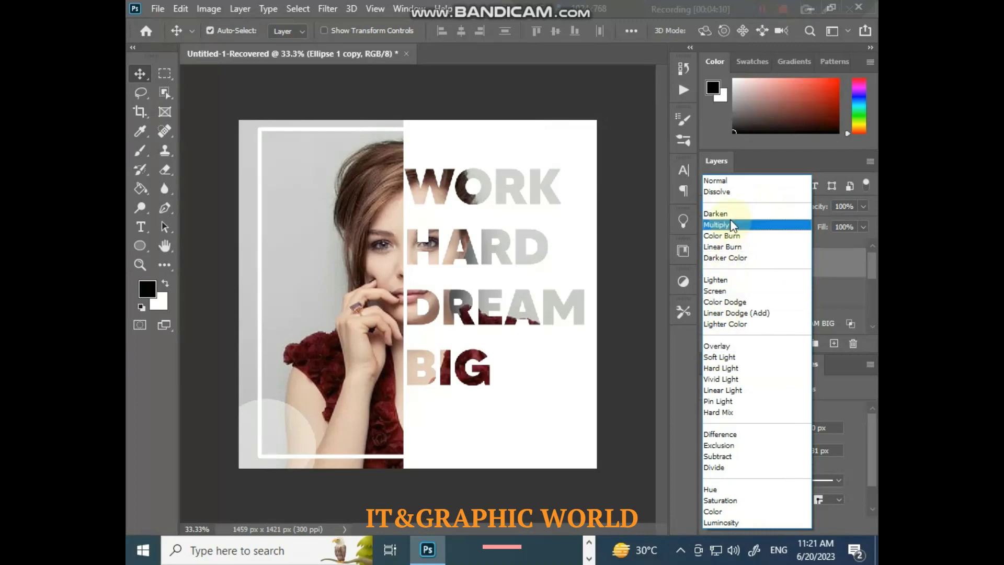
pyautogui.click(742, 180)
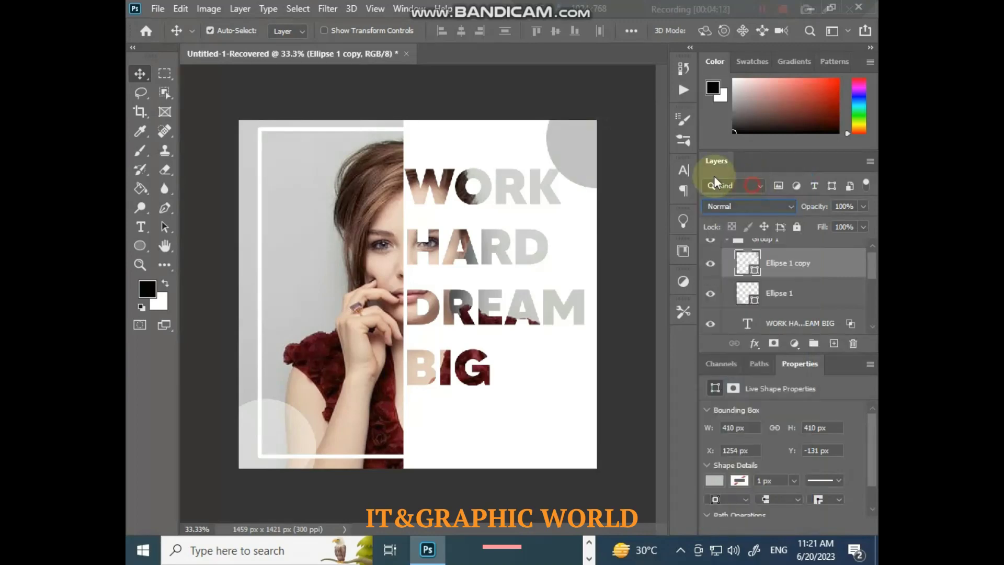
pyautogui.moveTo(592, 156); pyautogui.dragTo(587, 144)
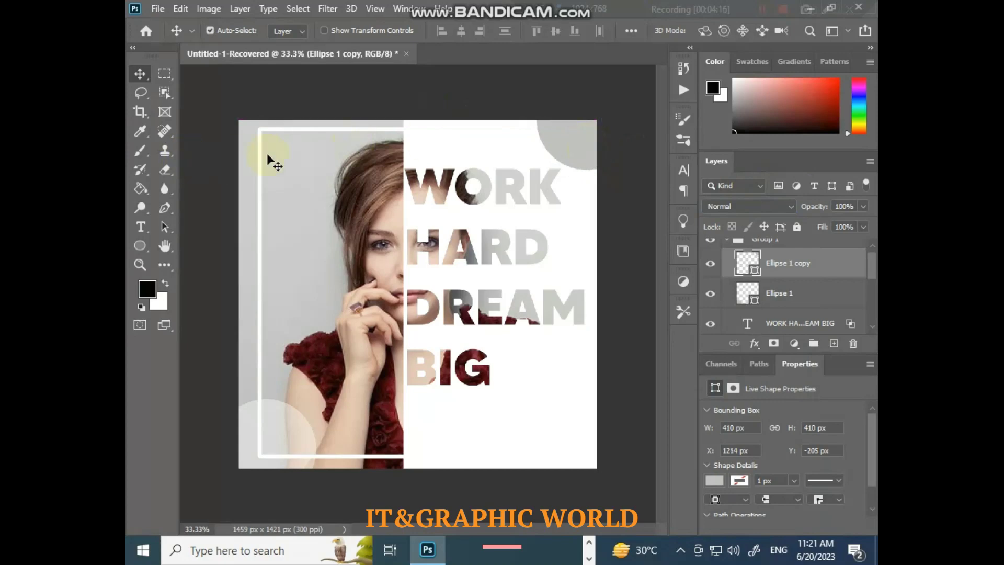
# Add the two-line text "COVER PAGE" in black 12 pt MADE TOMMY ExtraBold inside the frame's upper-left corner, above the circles in Group 1
pyautogui.click(141, 227)
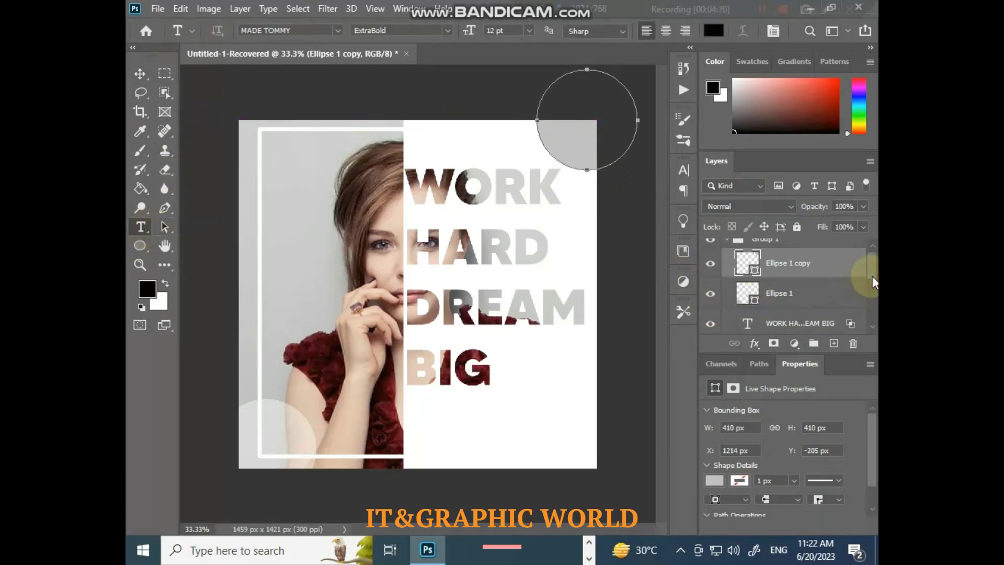
pyautogui.moveTo(872, 278); pyautogui.dragTo(872, 269)
pyautogui.click(756, 249)
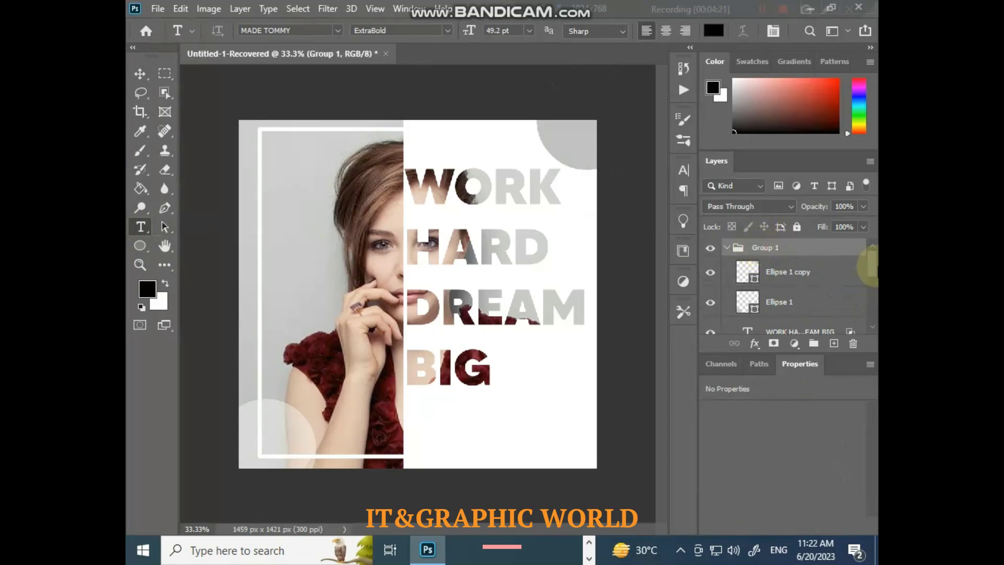
pyautogui.click(274, 151)
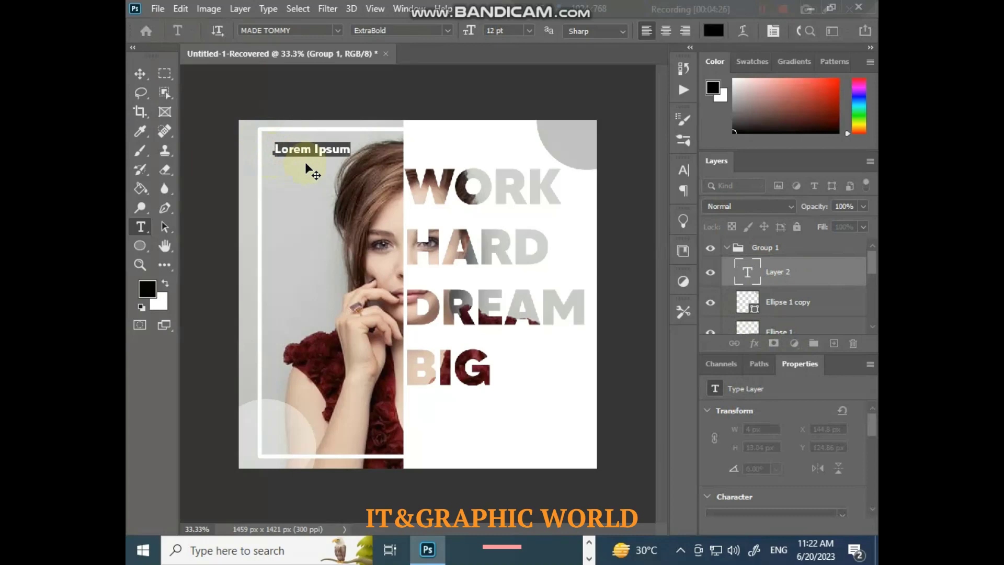
pyautogui.write('cov')
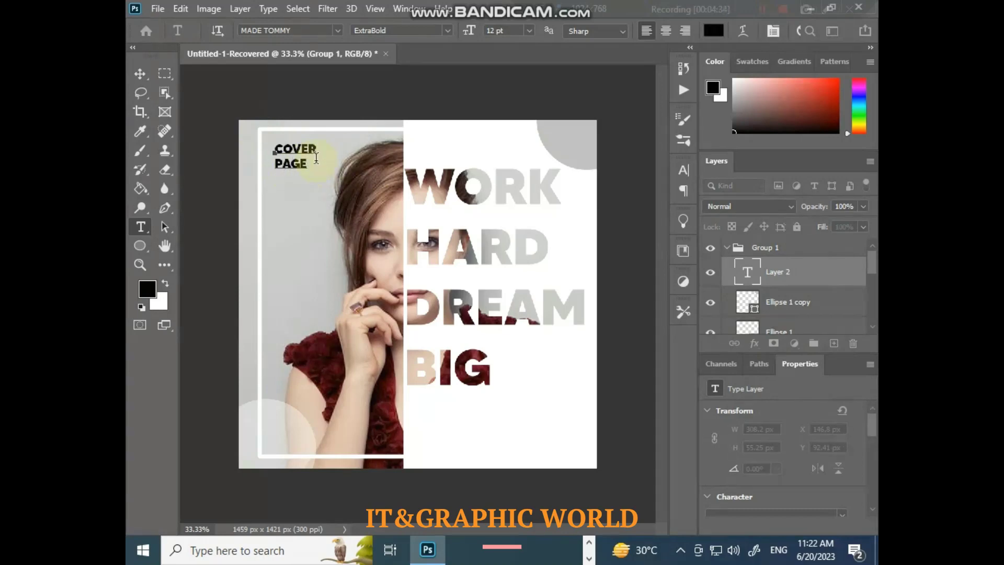
# Set the tracking of the word PAGE to 200
pyautogui.moveTo(304, 166); pyautogui.dragTo(273, 169)
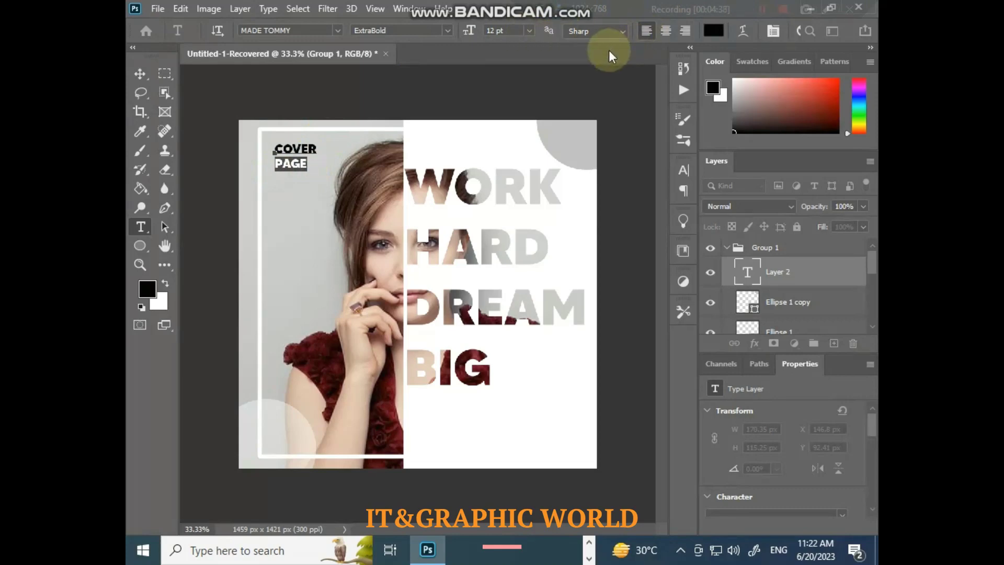
pyautogui.click(684, 169)
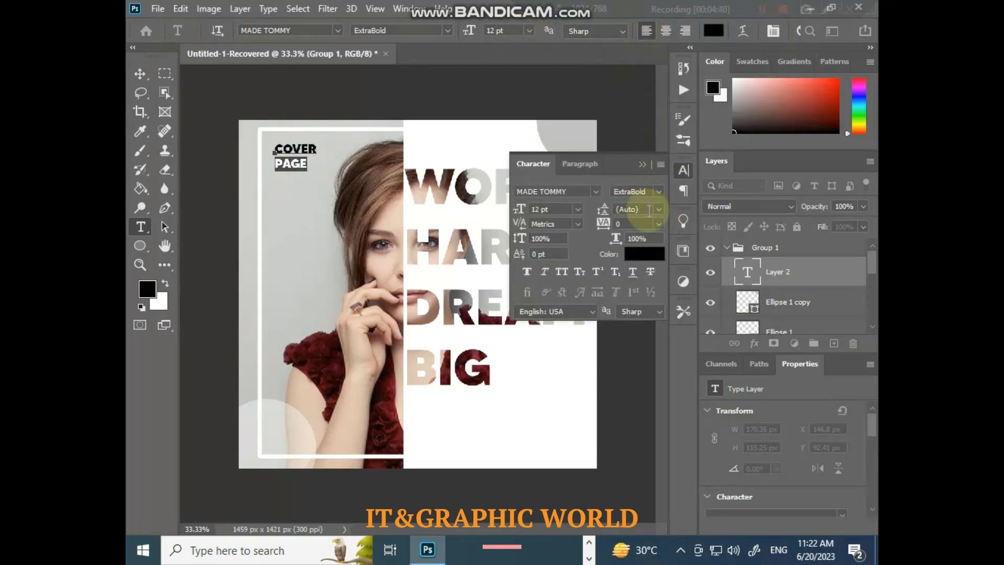
pyautogui.click(633, 224)
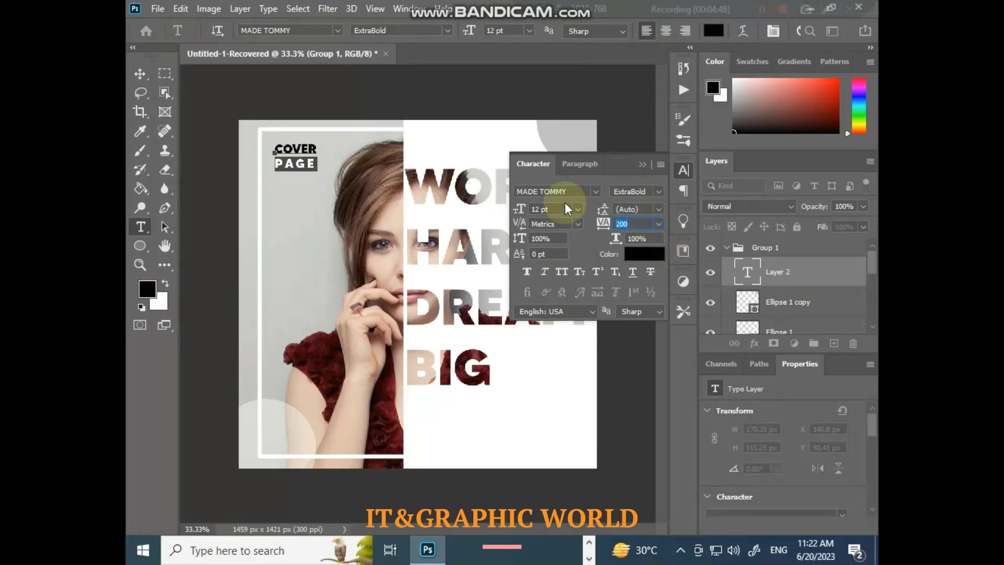
pyautogui.click(140, 74)
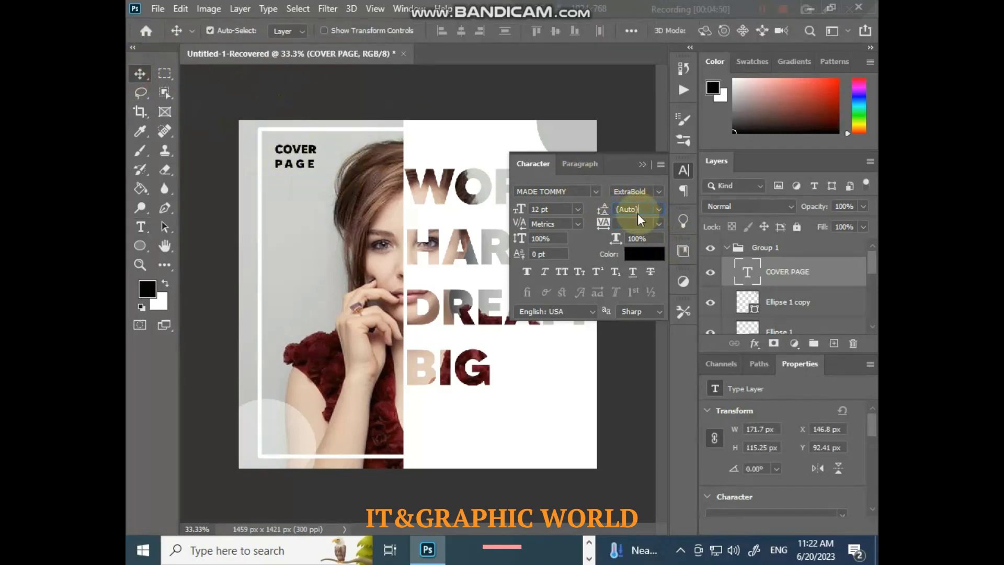
# Set the leading of the whole COVER PAGE text to 11.64 pt
pyautogui.doubleClick(290, 160)
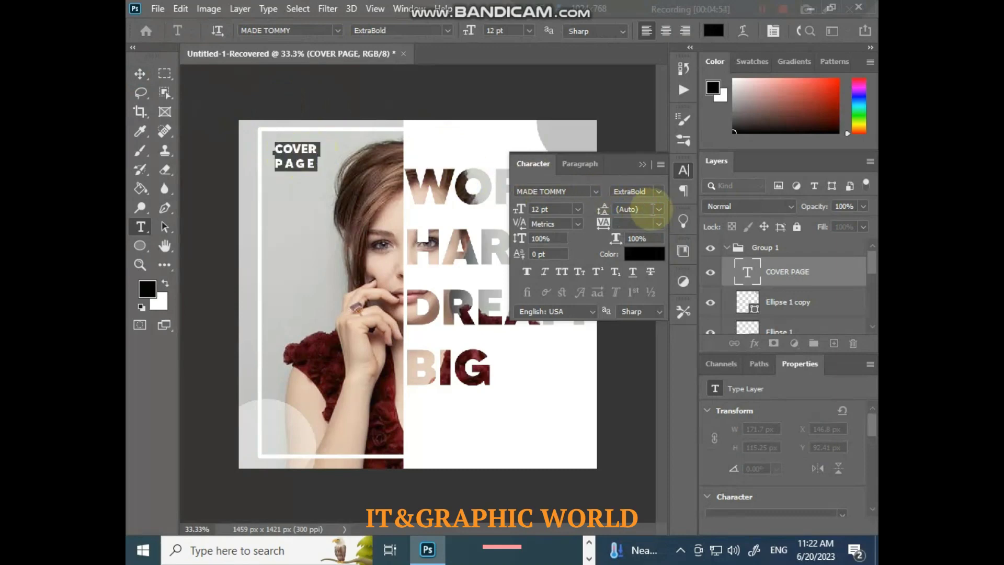
pyautogui.click(630, 208)
pyautogui.press('Down')
pyautogui.press('Down')
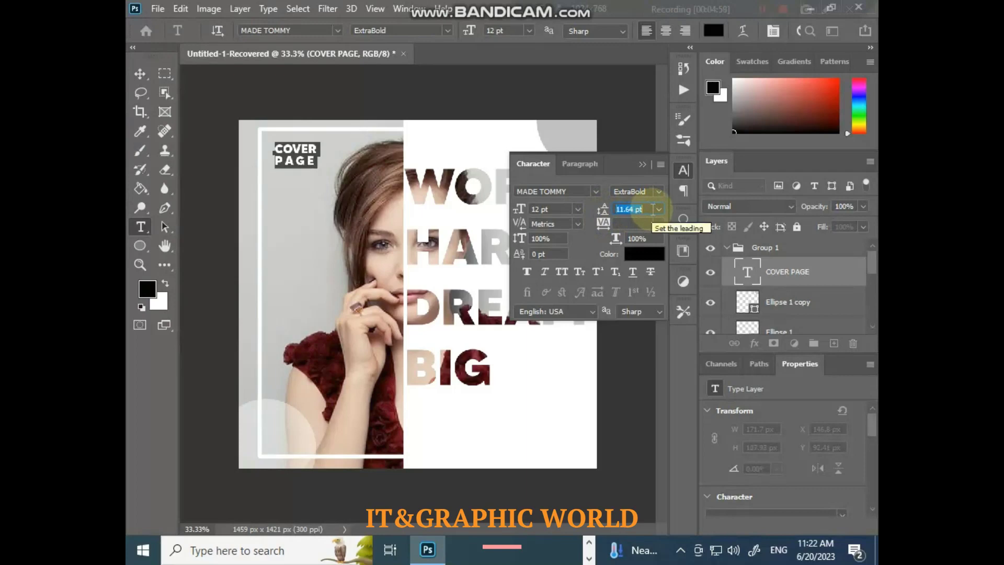
# Set the tracking of the whole COVER PAGE text to 2
pyautogui.click(632, 222)
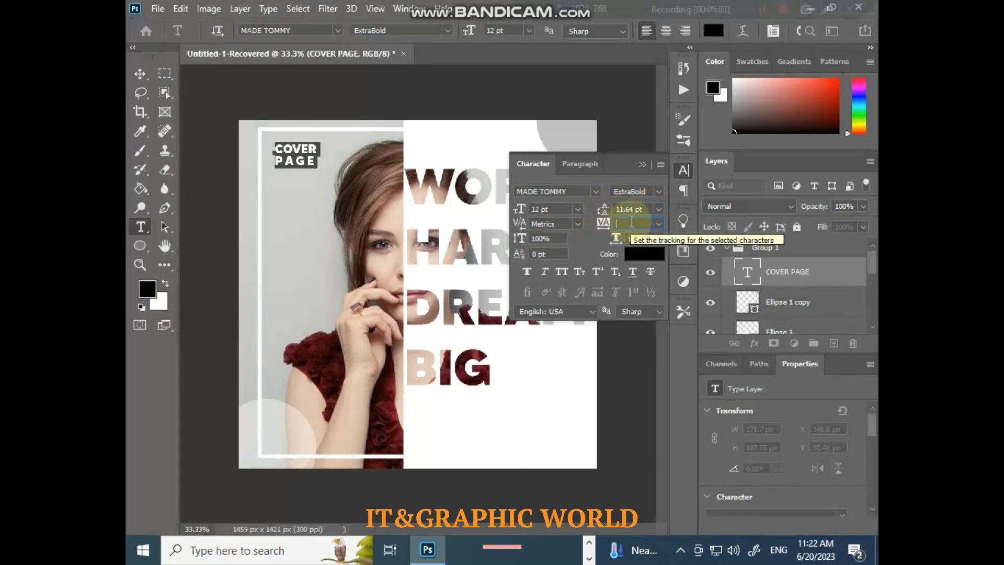
pyautogui.click(658, 224)
pyautogui.click(629, 227)
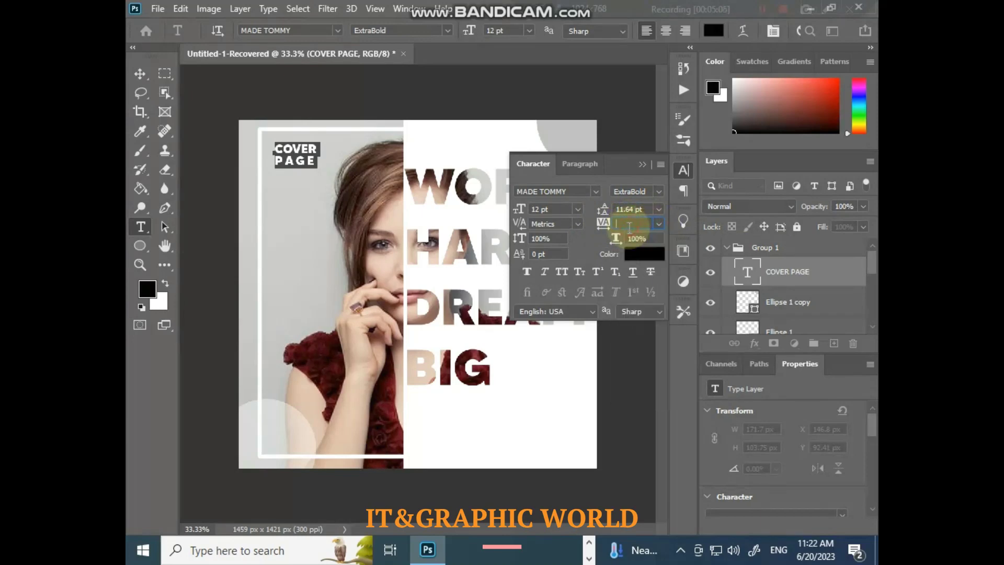
pyautogui.write('2')
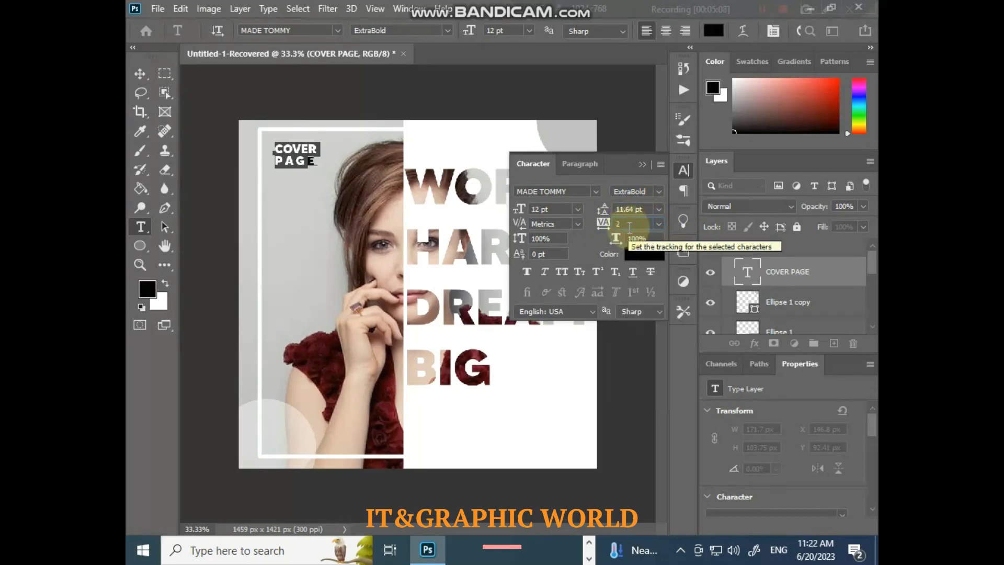
pyautogui.press('Return')
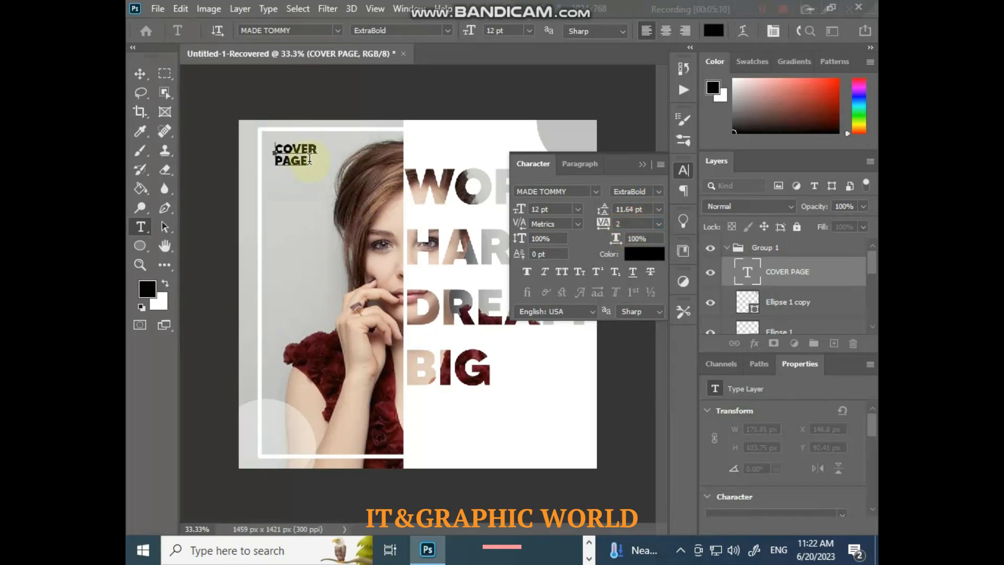
# Set the tracking of the word PAGE to 262 and move the COVER PAGE text closer to the frame's upper-left corner
pyautogui.doubleClick(290, 160)
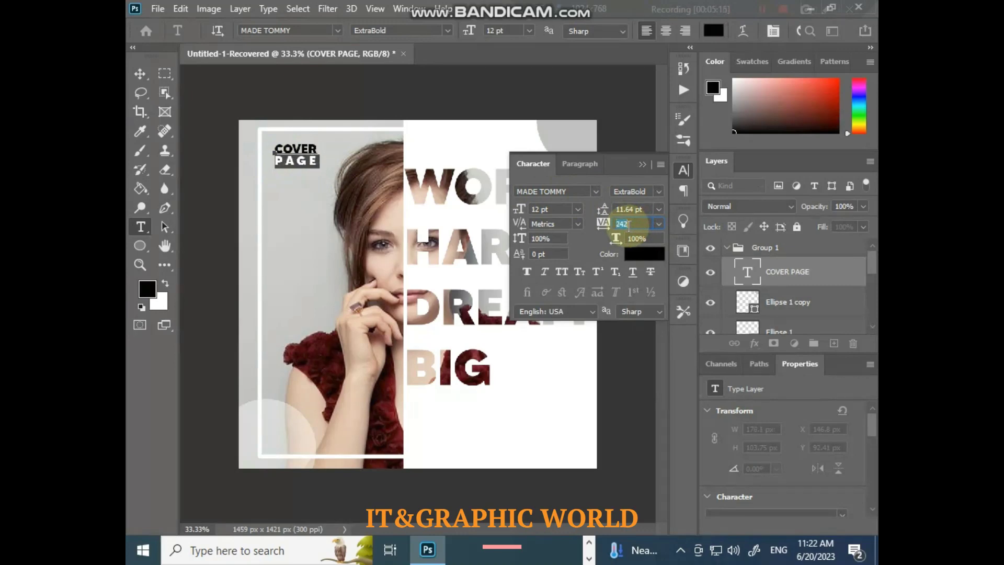
pyautogui.press('Up')
pyautogui.press('Up')
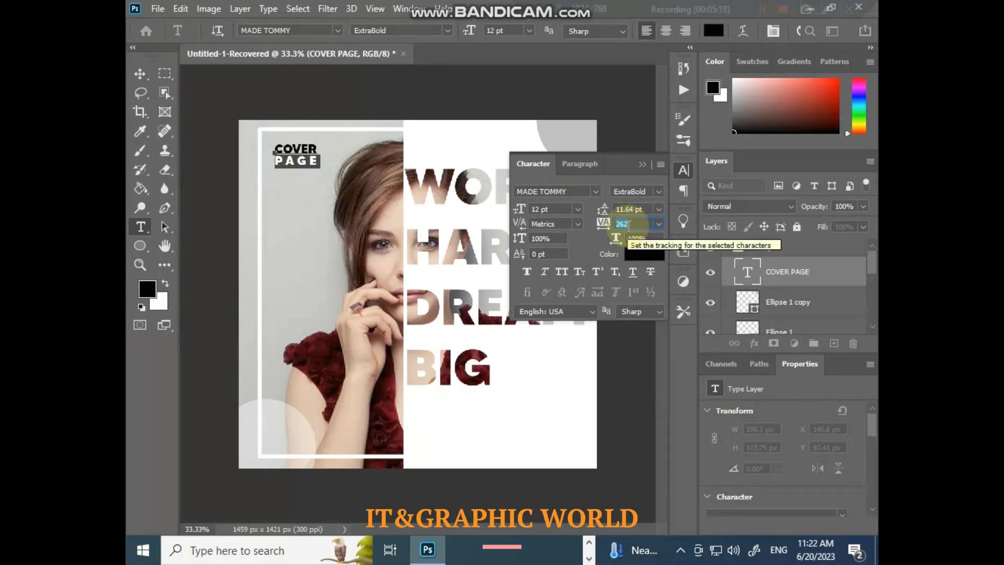
pyautogui.click(142, 75)
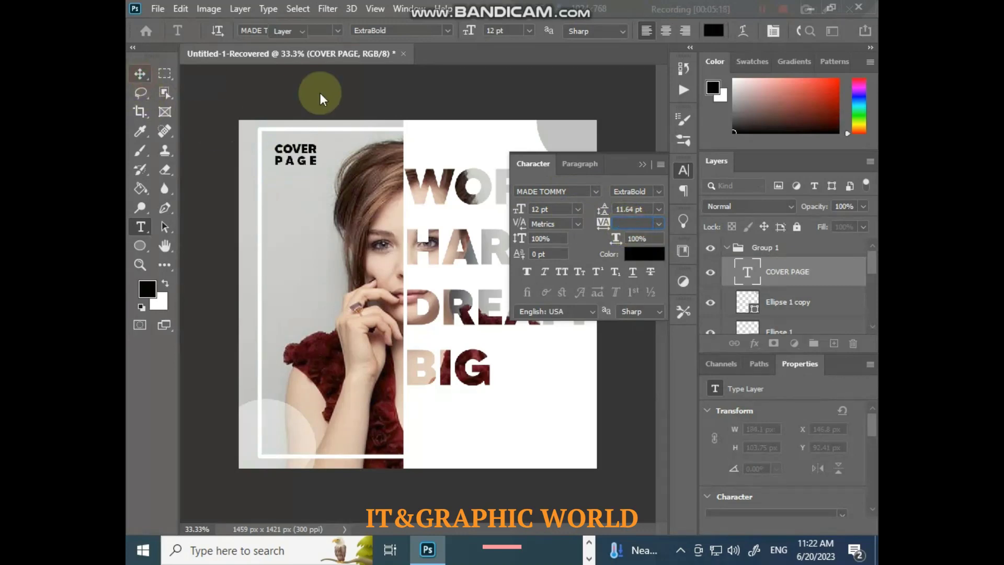
pyautogui.click(641, 164)
pyautogui.moveTo(302, 155); pyautogui.dragTo(294, 153)
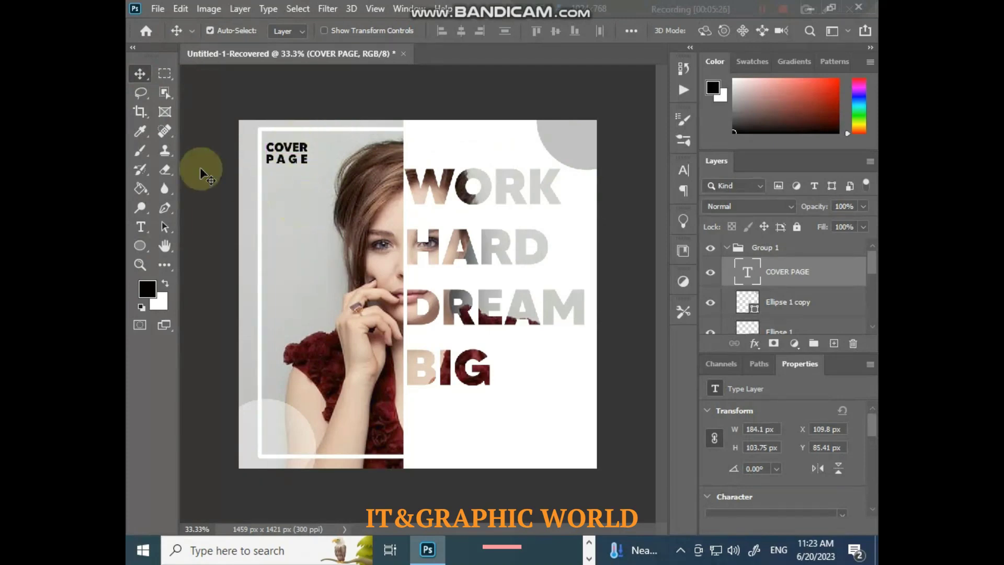
# Draw a thin black rectangle of about 214 × 13 px as an underline directly below the COVER PAGE text
pyautogui.moveTo(140, 246)
pyautogui.mouseDown()
pyautogui.moveTo(219, 252)
pyautogui.moveTo(198, 302)
pyautogui.mouseUp()
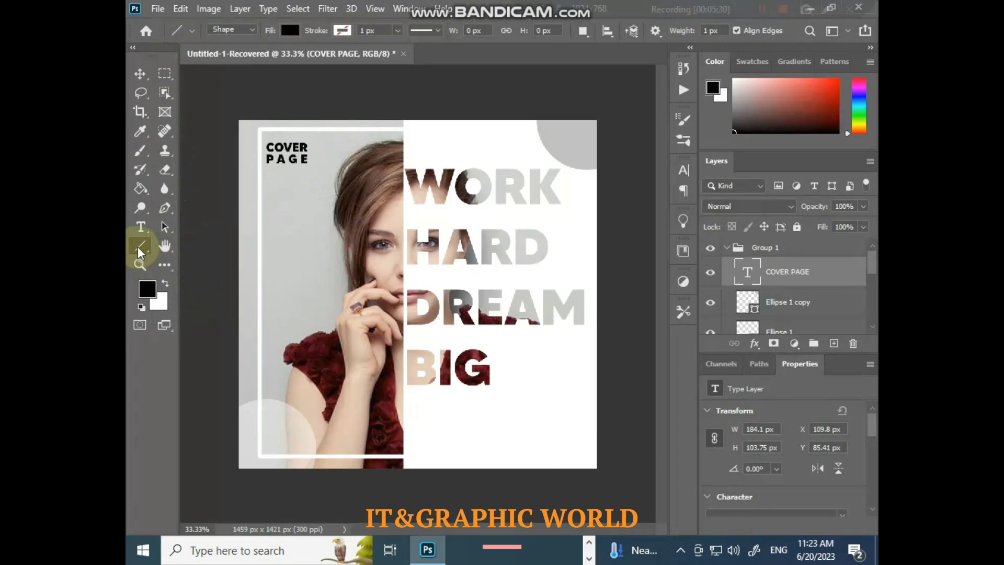
pyautogui.moveTo(140, 252); pyautogui.dragTo(220, 245)
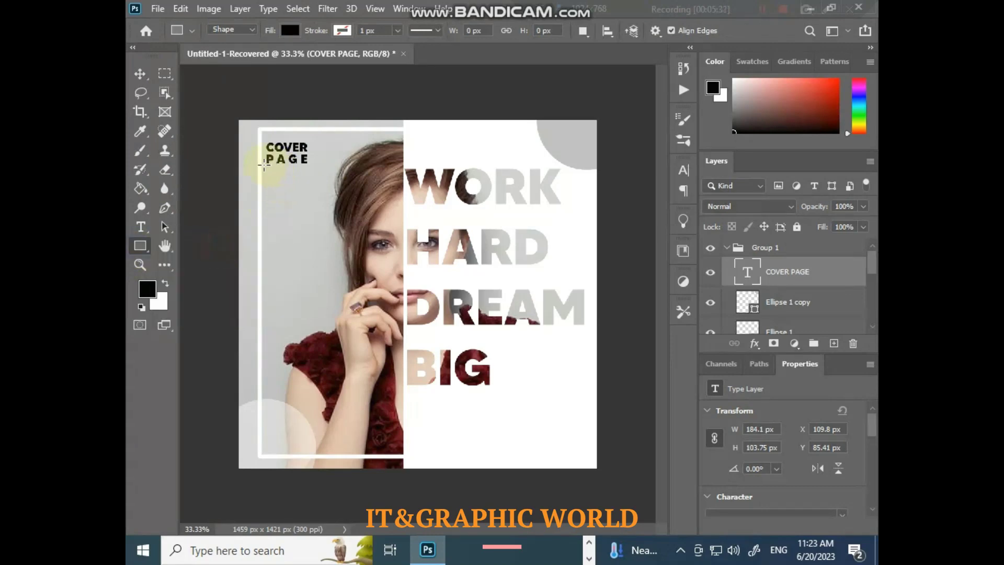
pyautogui.moveTo(264, 165); pyautogui.dragTo(318, 167)
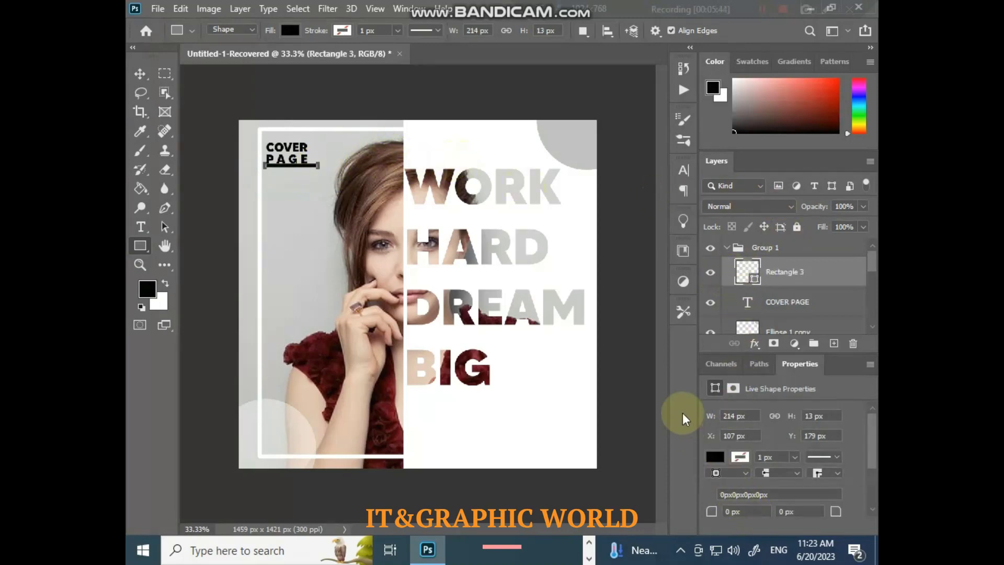
# Try a white fill on the underline rectangle and set its fill back to black
pyautogui.click(715, 456)
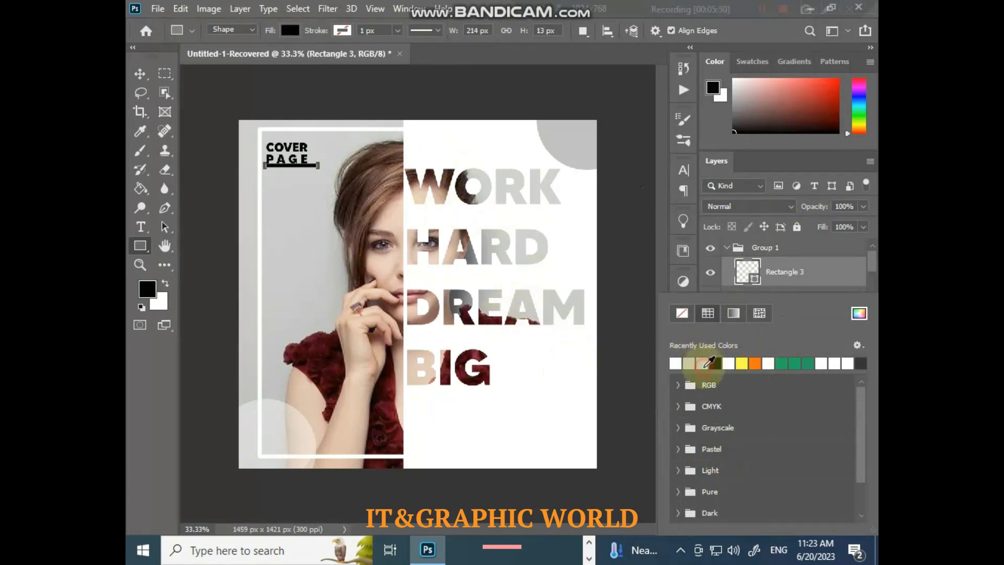
pyautogui.click(700, 362)
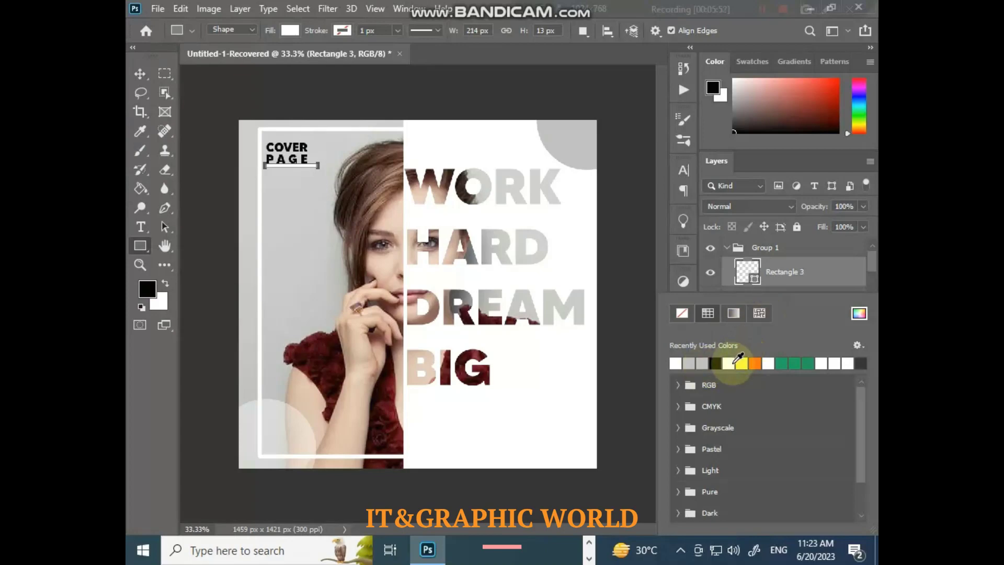
pyautogui.click(874, 295)
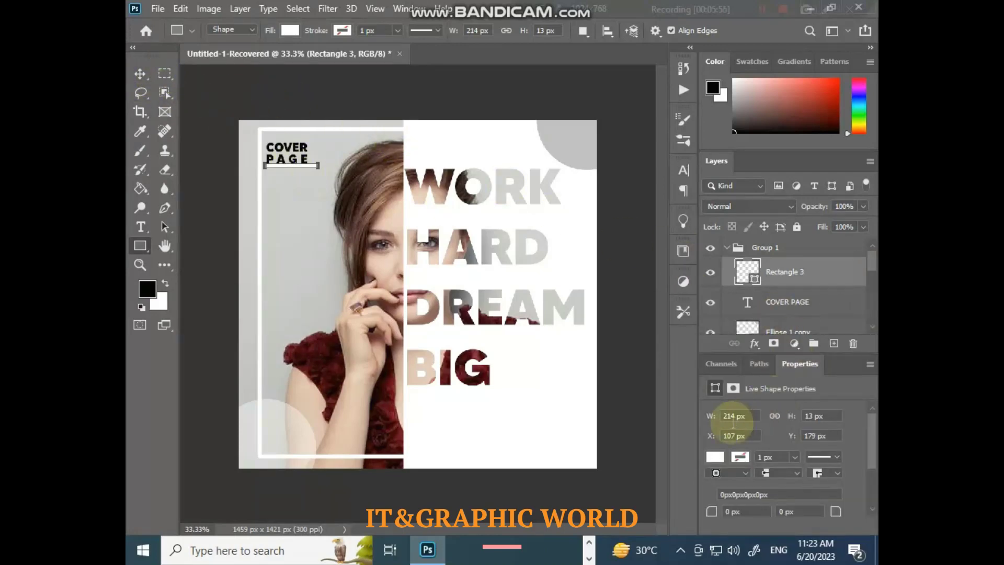
pyautogui.click(709, 456)
pyautogui.click(715, 362)
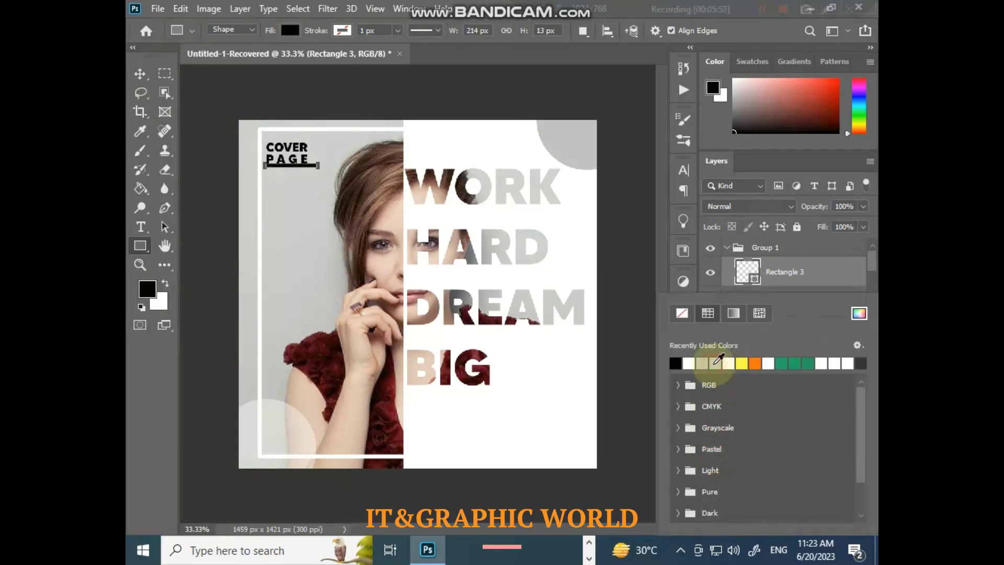
pyautogui.click(874, 267)
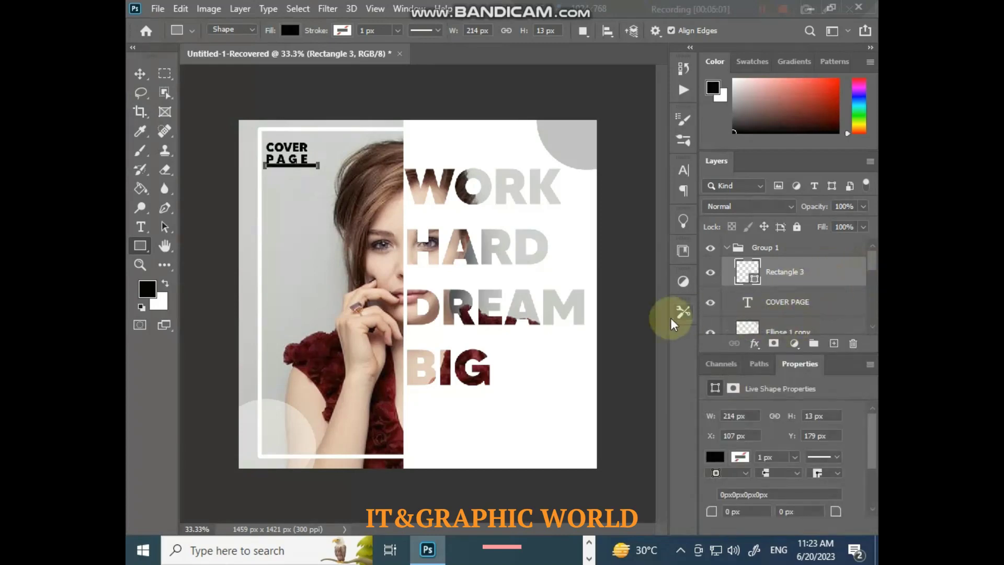
# Try white as the text colour of the COVER PAGE label
pyautogui.click(140, 74)
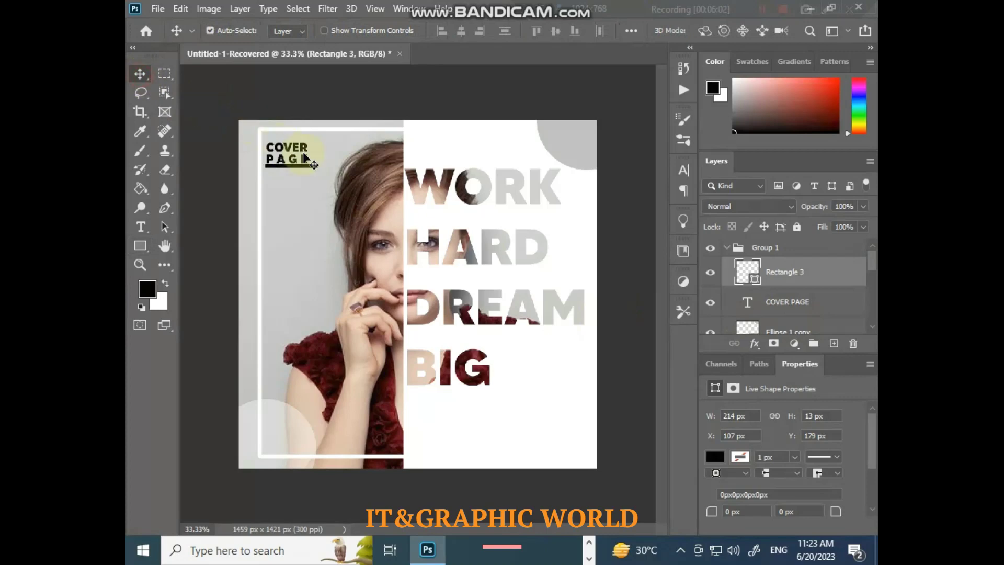
pyautogui.click(301, 151)
pyautogui.doubleClick(302, 152)
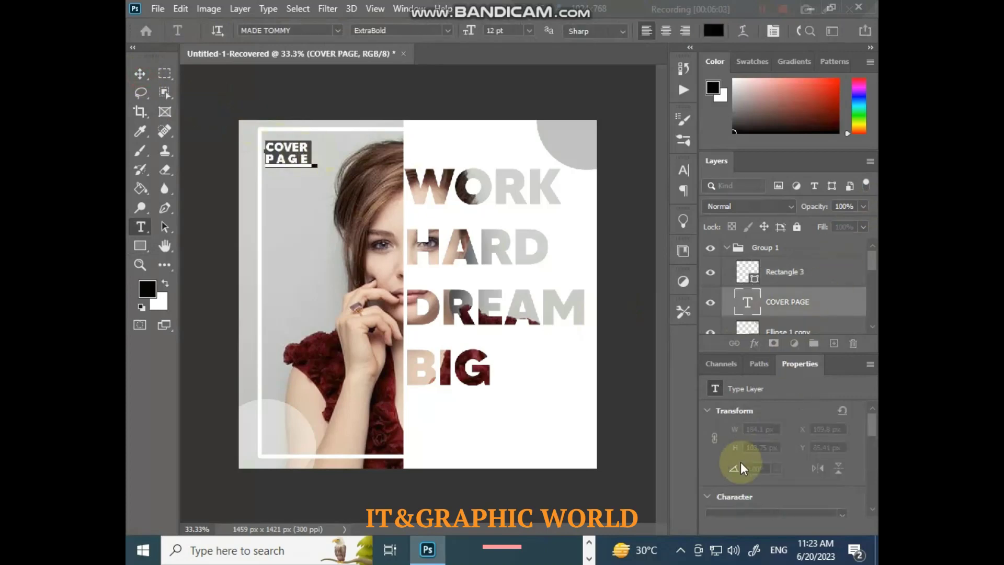
pyautogui.click(711, 27)
pyautogui.moveTo(396, 155); pyautogui.dragTo(212, 105)
pyautogui.click(572, 117)
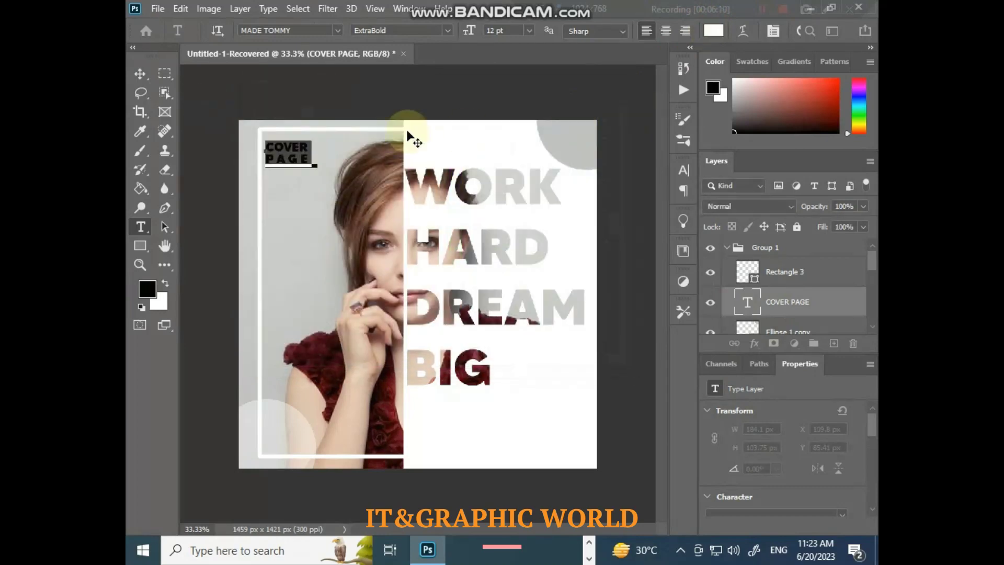
pyautogui.click(139, 73)
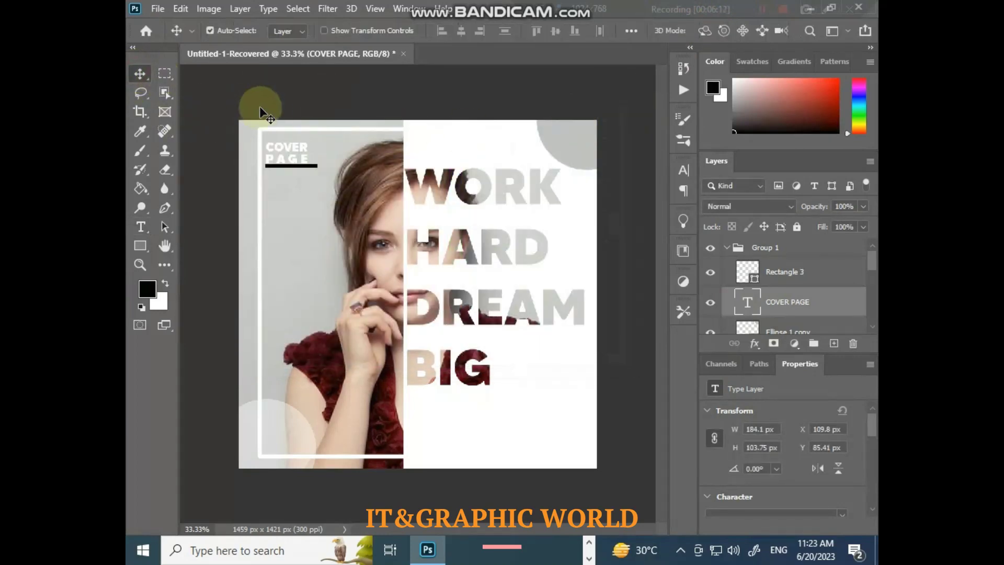
# Set the COVER PAGE text colour back to black (000000)
pyautogui.doubleClick(288, 154)
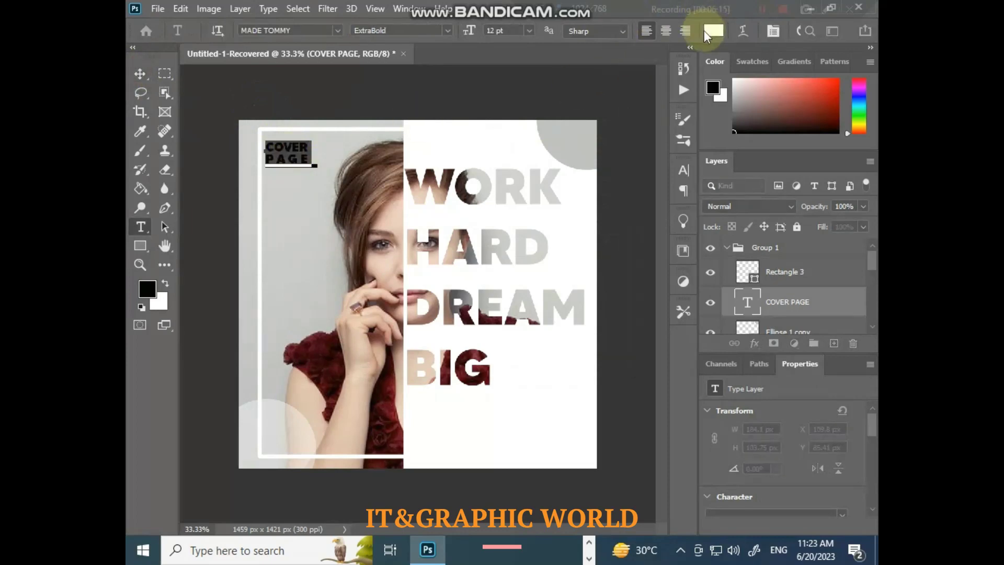
pyautogui.click(706, 31)
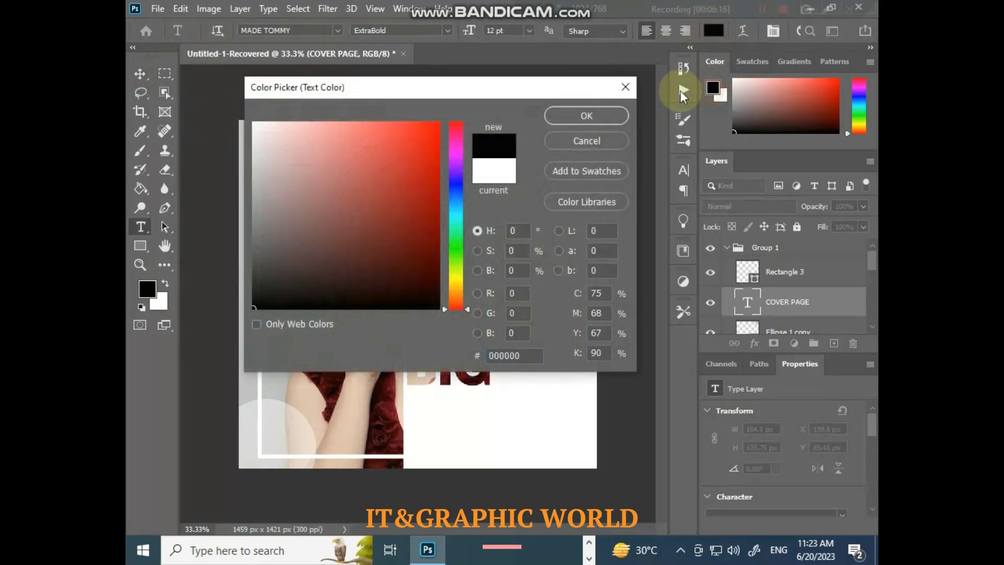
pyautogui.click(609, 116)
pyautogui.click(140, 73)
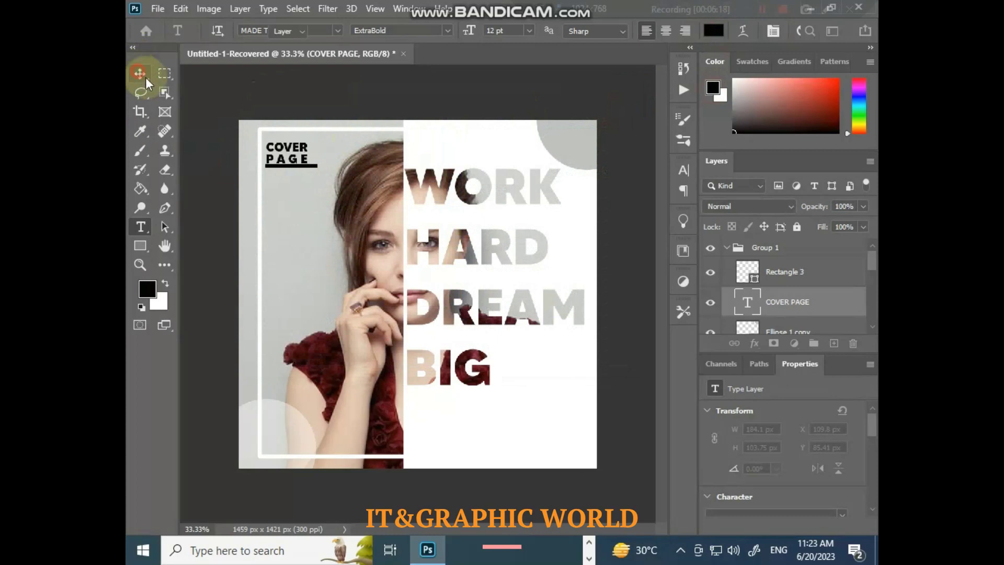
# Select the underline rectangle's layer and toggle its visibility off and on to check it
pyautogui.press('z')
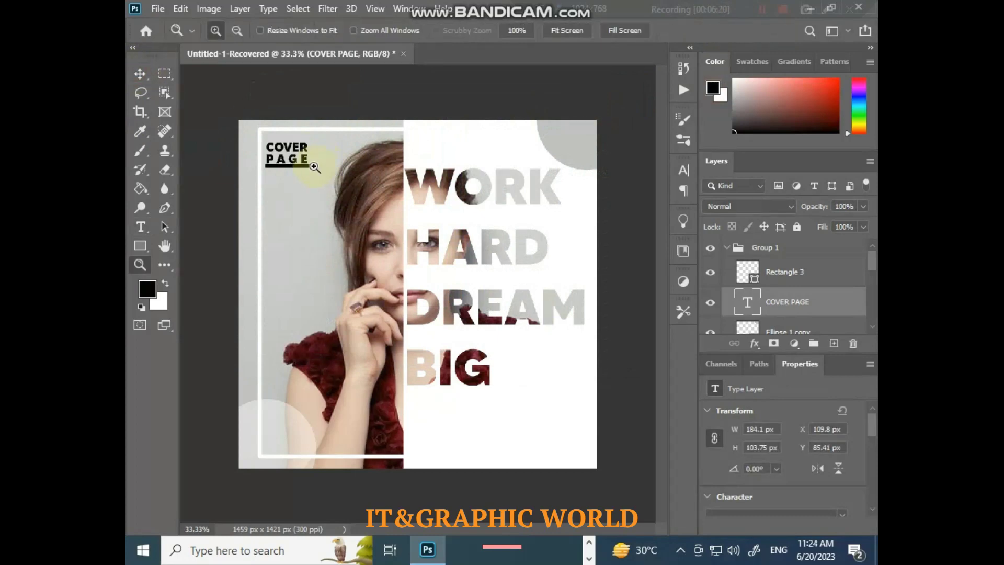
pyautogui.click(814, 279)
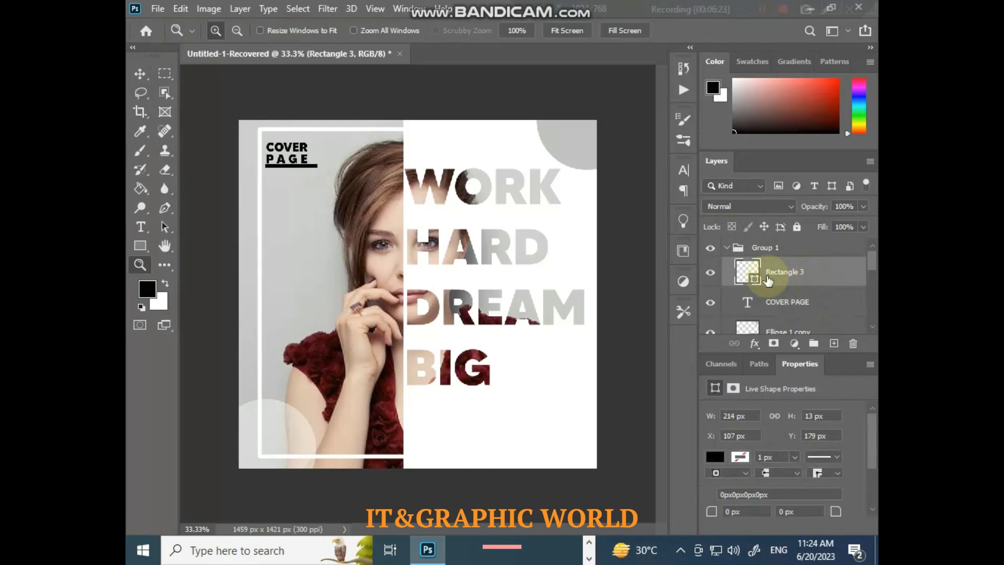
pyautogui.click(709, 275)
pyautogui.click(708, 274)
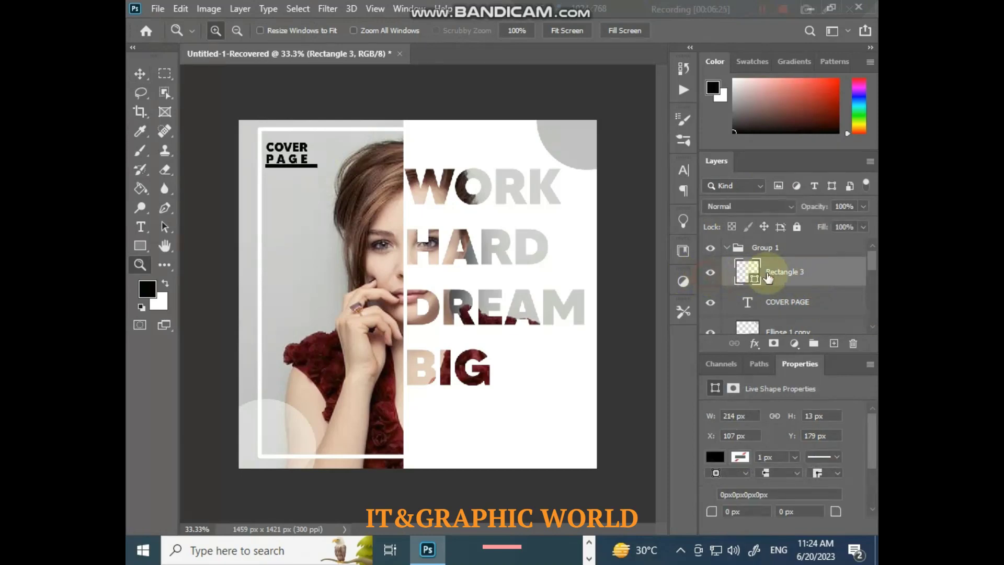
pyautogui.click(777, 472)
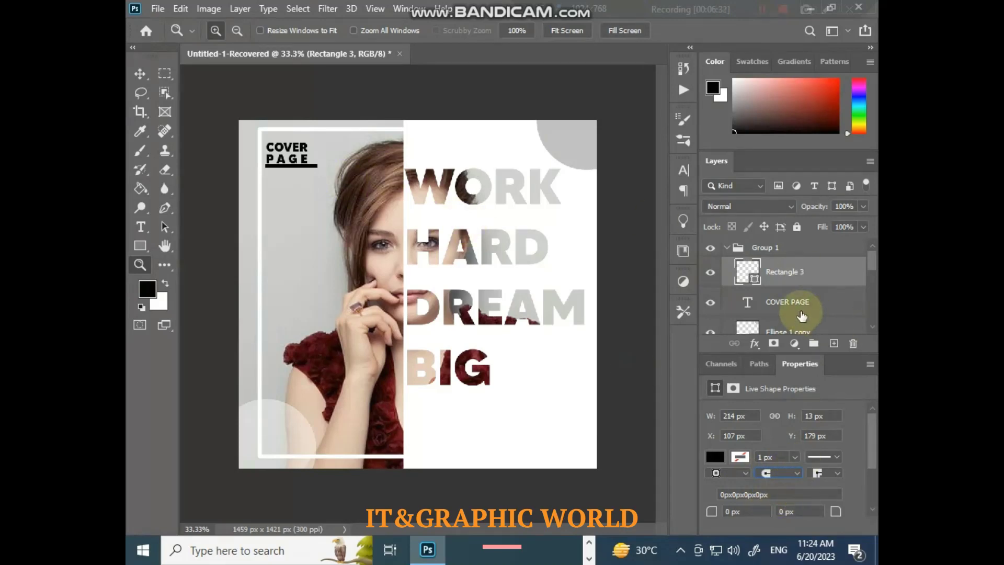
pyautogui.hotkey('ctrl', 't')
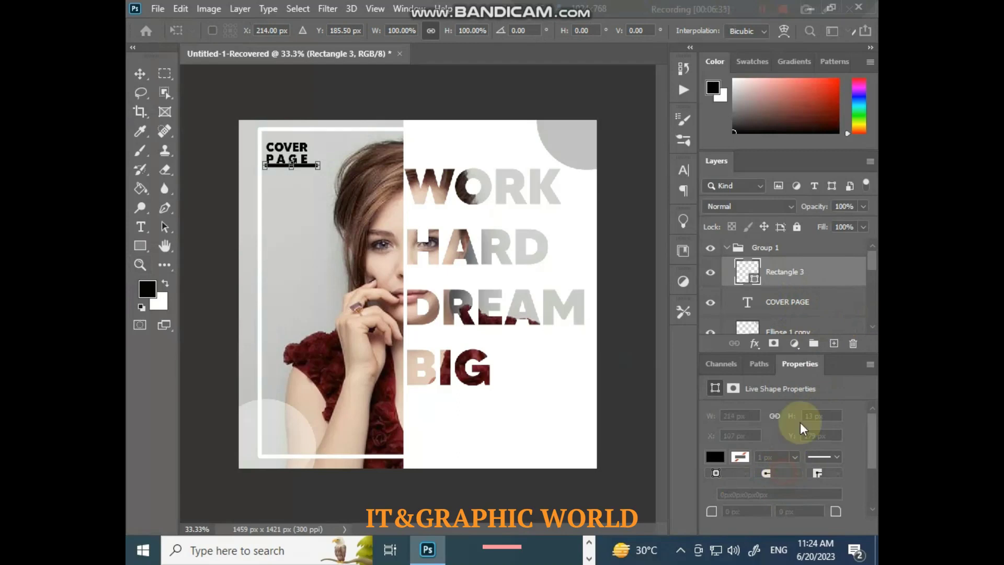
pyautogui.click(807, 269)
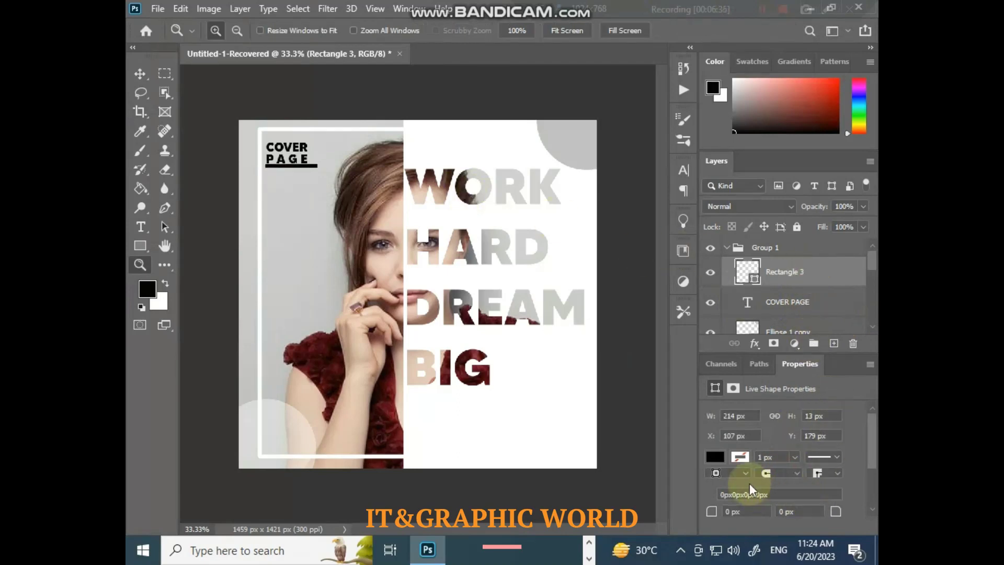
# Set the underline rectangle's stroke alignment to outside and its line cap type to square
pyautogui.click(747, 474)
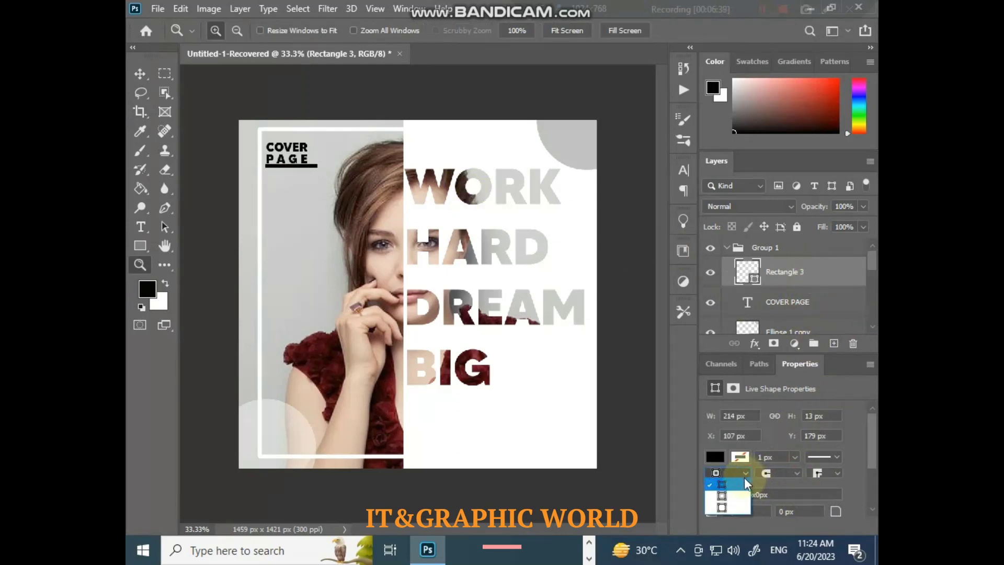
pyautogui.click(726, 506)
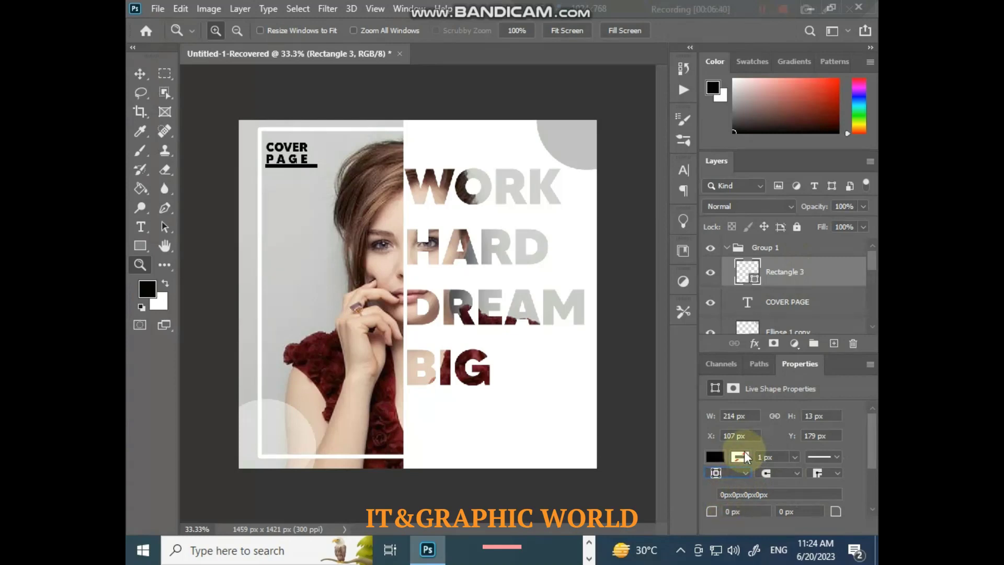
pyautogui.click(796, 473)
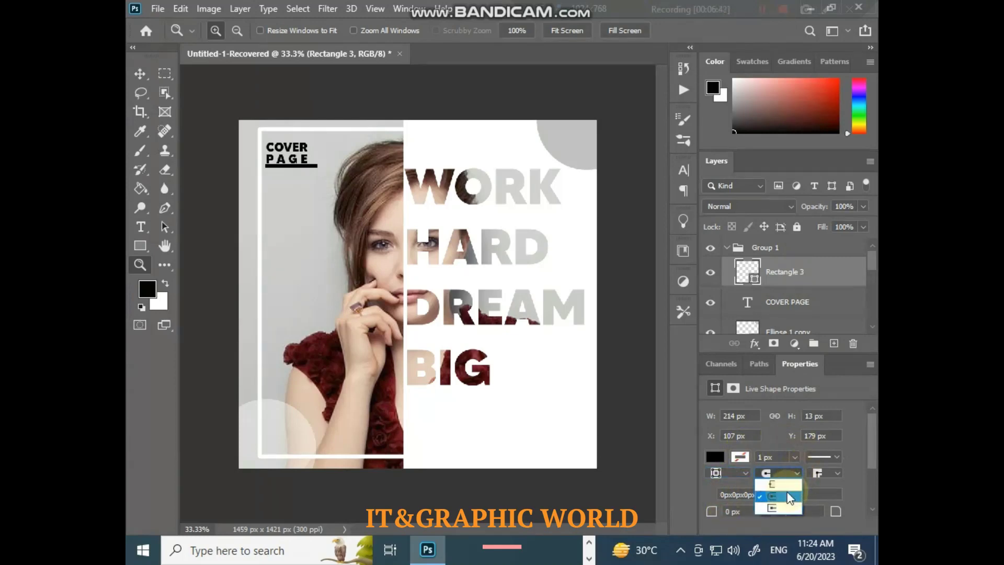
pyautogui.click(788, 491)
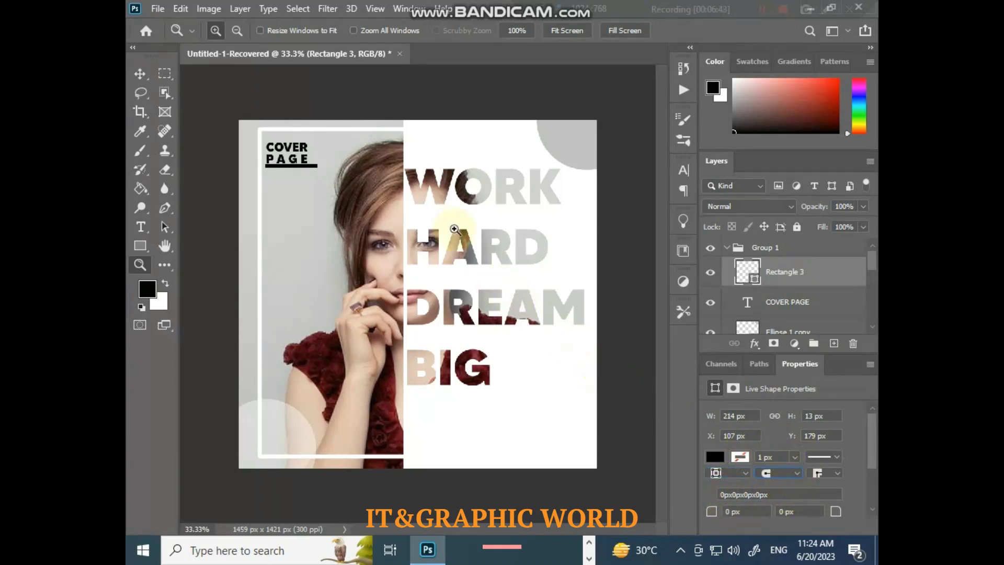
pyautogui.moveTo(232, 140); pyautogui.dragTo(387, 193)
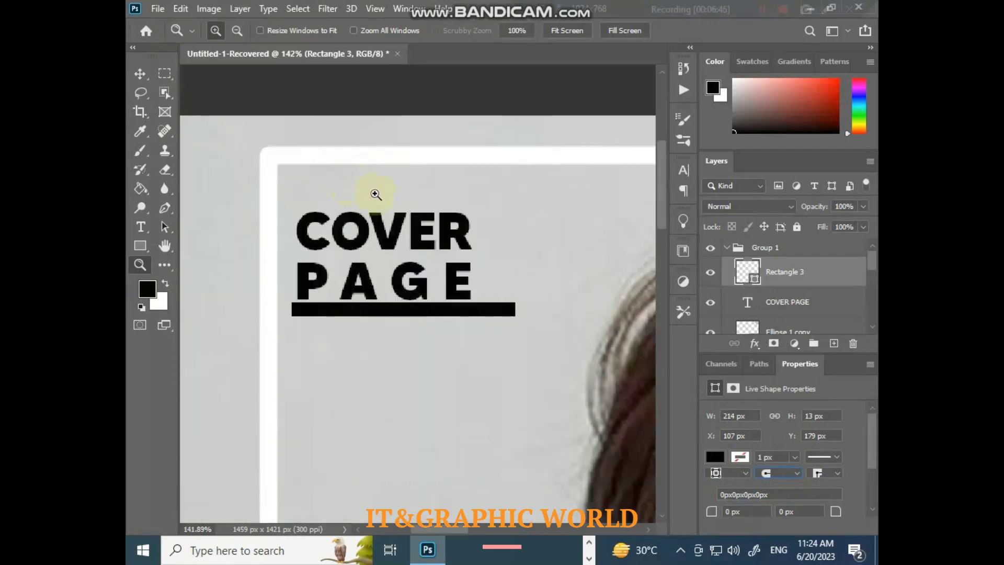
pyautogui.click(794, 473)
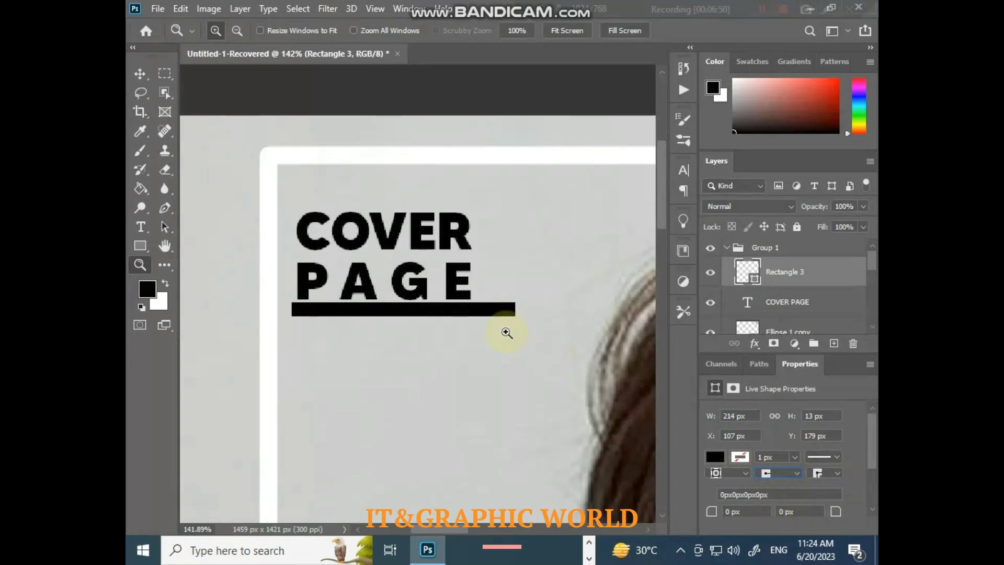
pyautogui.click(140, 74)
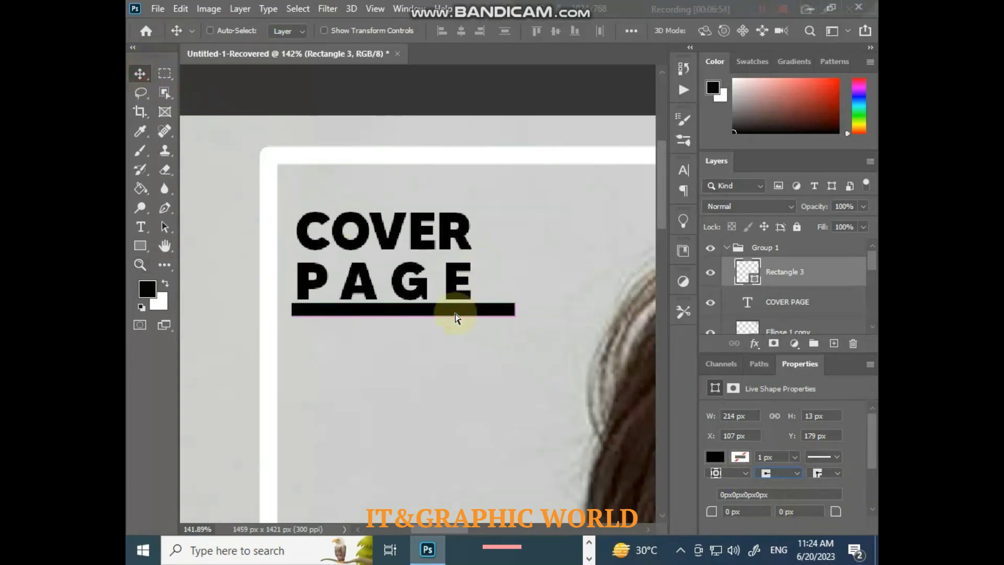
pyautogui.hotkey('ctrl', 't')
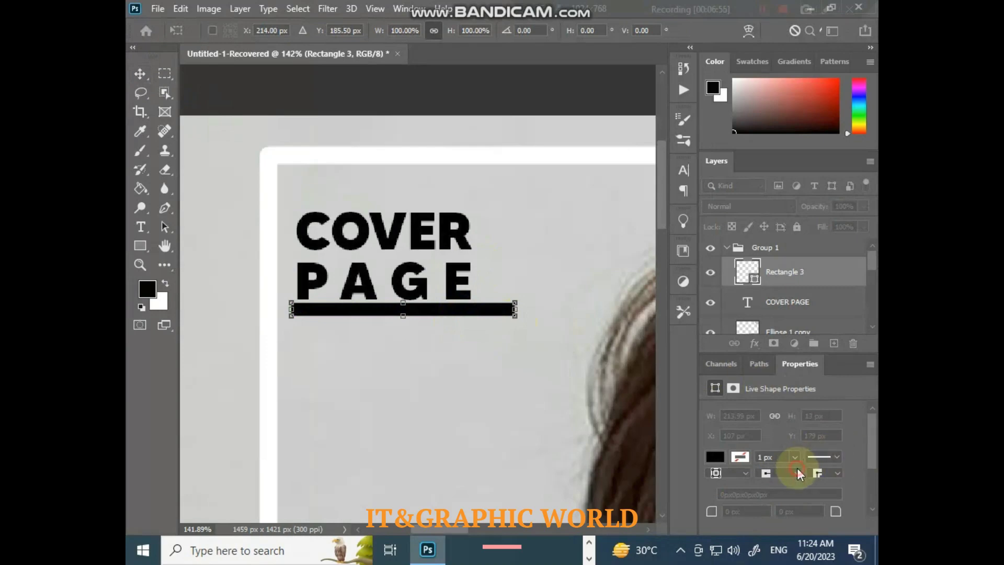
pyautogui.press('Return')
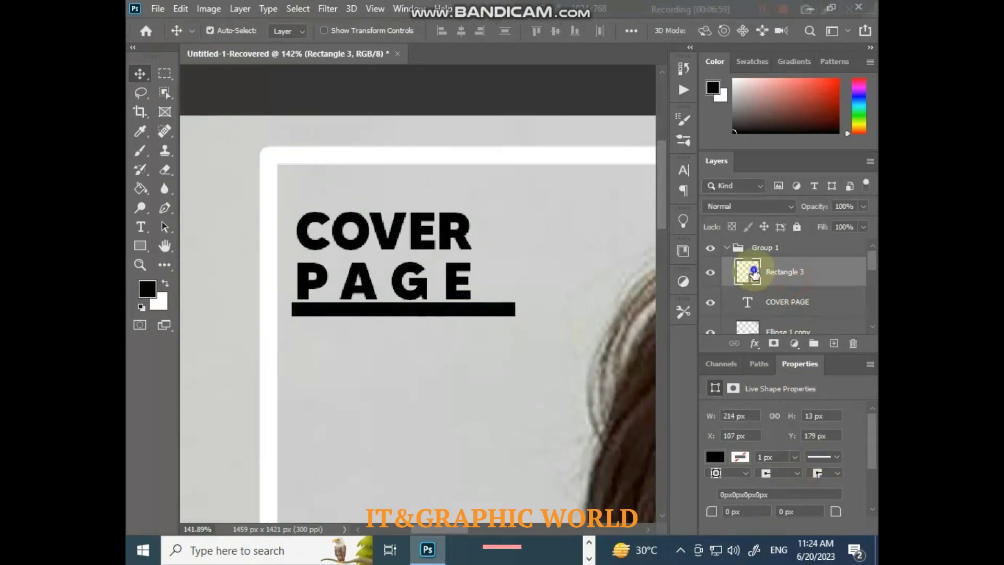
# Rasterize the underline rectangle's layer and convert it to a smart object
pyautogui.rightClick(751, 272)
pyautogui.rightClick(839, 271)
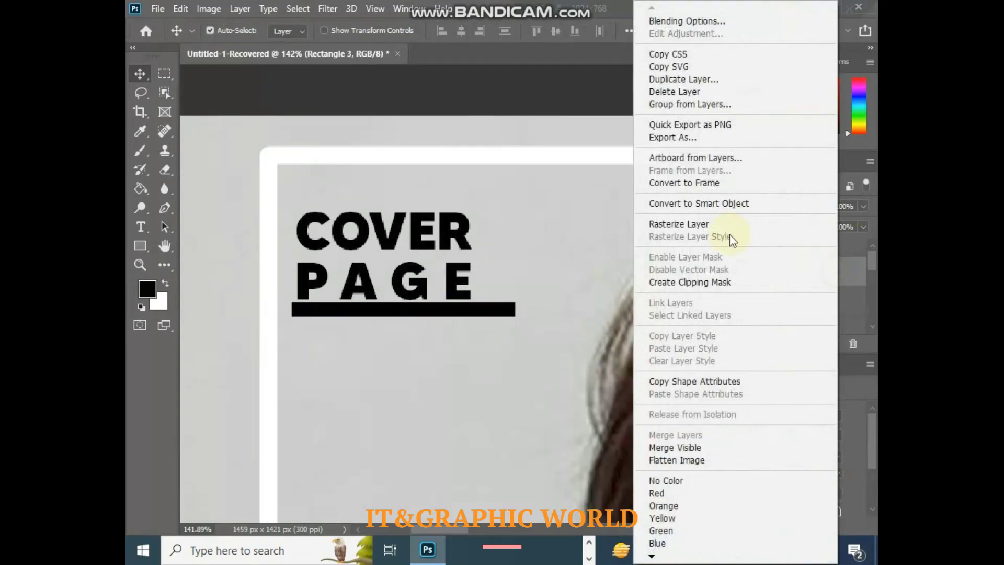
pyautogui.click(676, 223)
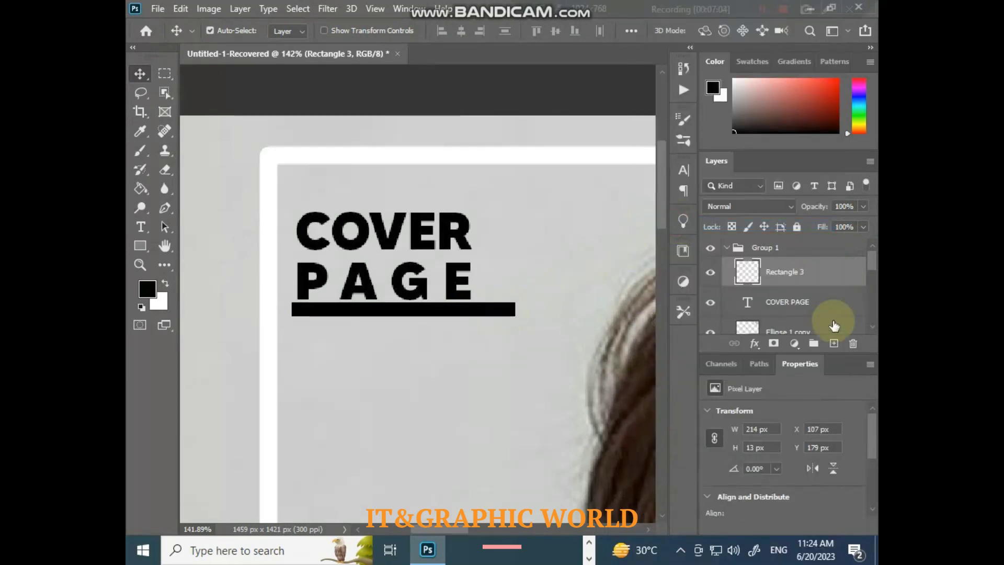
pyautogui.rightClick(811, 271)
pyautogui.click(664, 204)
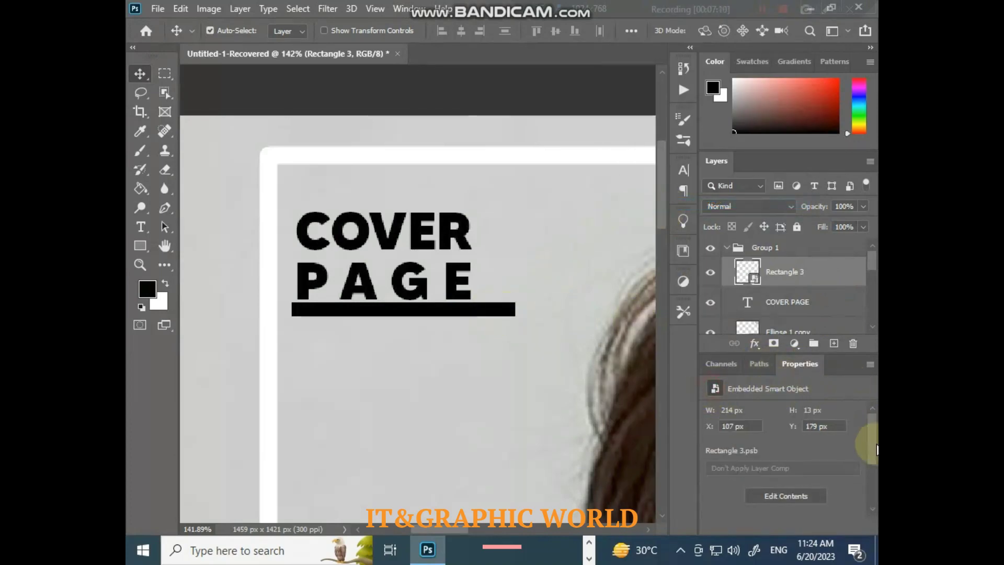
pyautogui.scroll(-1, 872, 432)
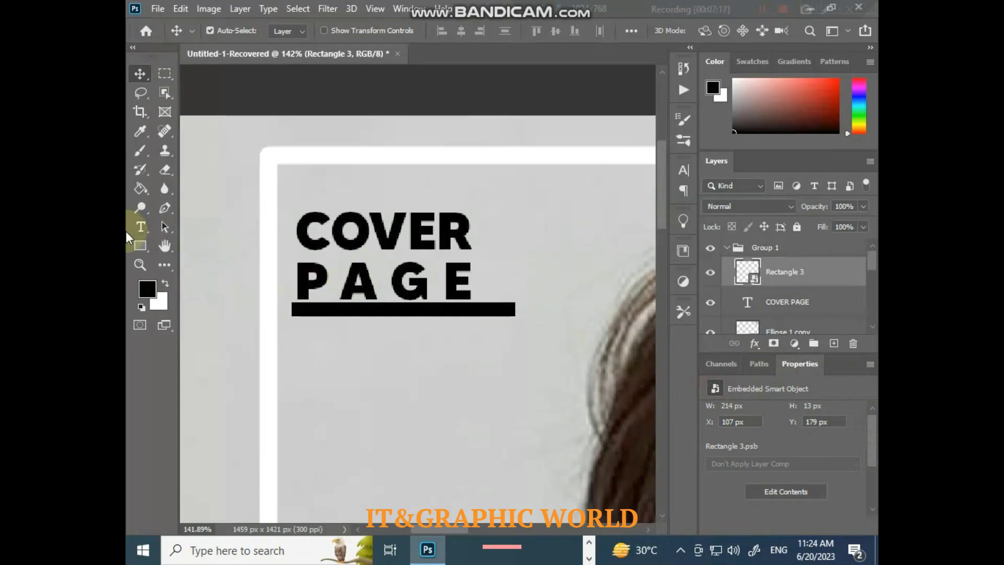
# Draw a black circle of about 61 × 61 px with the Ellipse tool over the right end of the underline
pyautogui.click(137, 246)
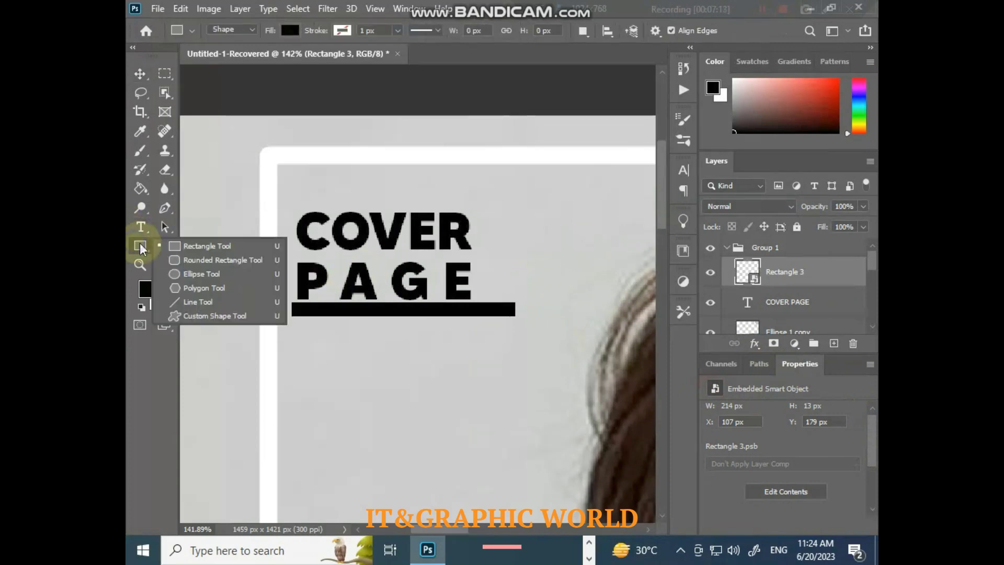
pyautogui.click(199, 267)
pyautogui.moveTo(477, 246); pyautogui.dragTo(544, 309)
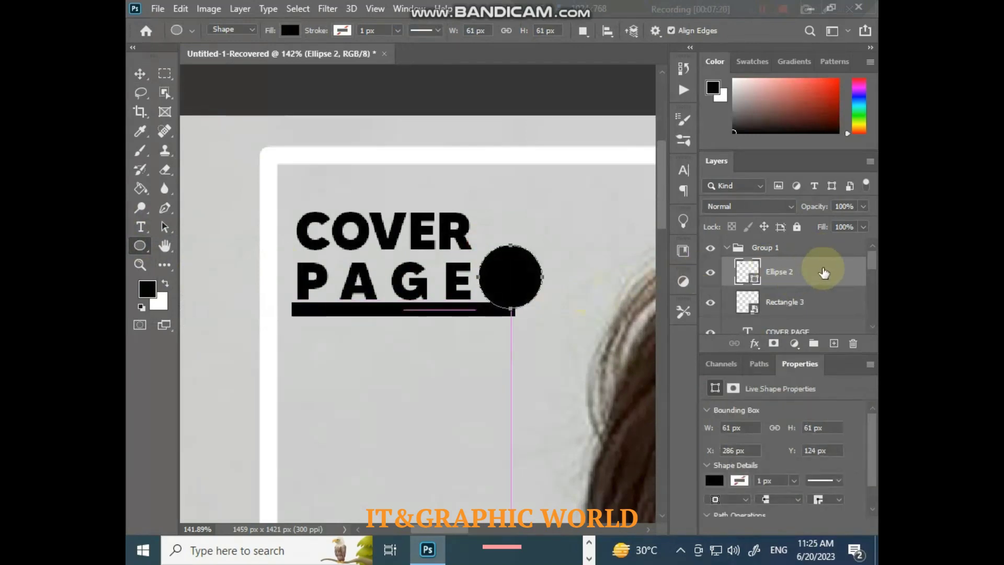
# Enable a Stroke layer style on the small black circle beside the COVER PAGE text
pyautogui.doubleClick(825, 272)
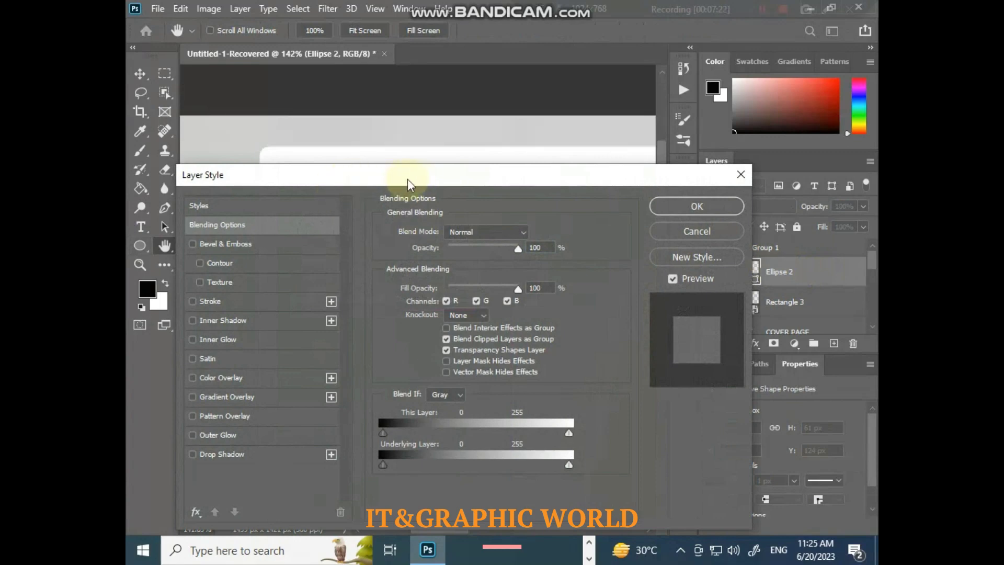
pyautogui.moveTo(407, 179); pyautogui.dragTo(448, 108)
pyautogui.moveTo(554, 219)
pyautogui.mouseDown()
pyautogui.moveTo(379, 206)
pyautogui.moveTo(297, 218)
pyautogui.moveTo(283, 238)
pyautogui.mouseUp()
pyautogui.click(281, 233)
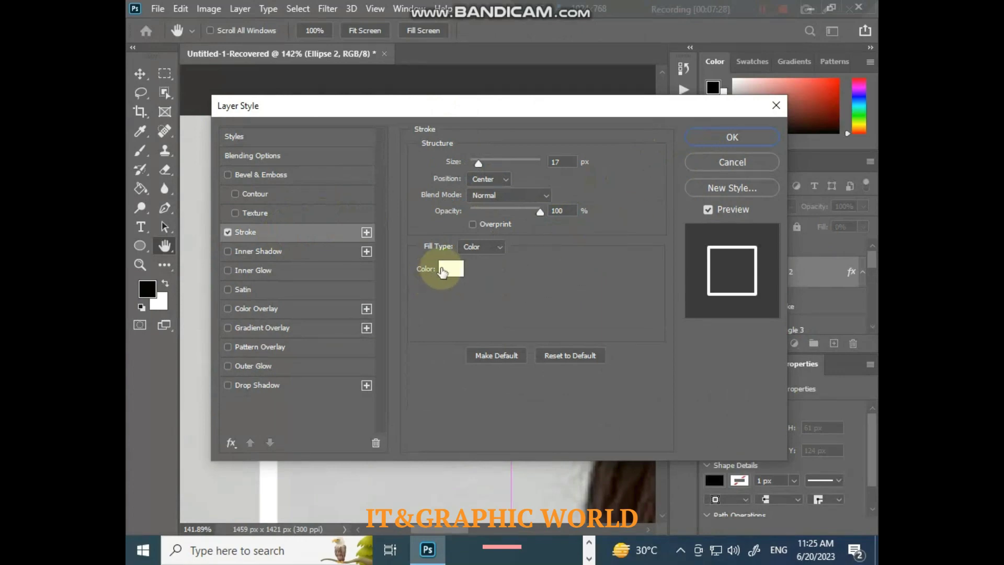
# Set the circle's stroke colour to dark grey 515151
pyautogui.click(450, 269)
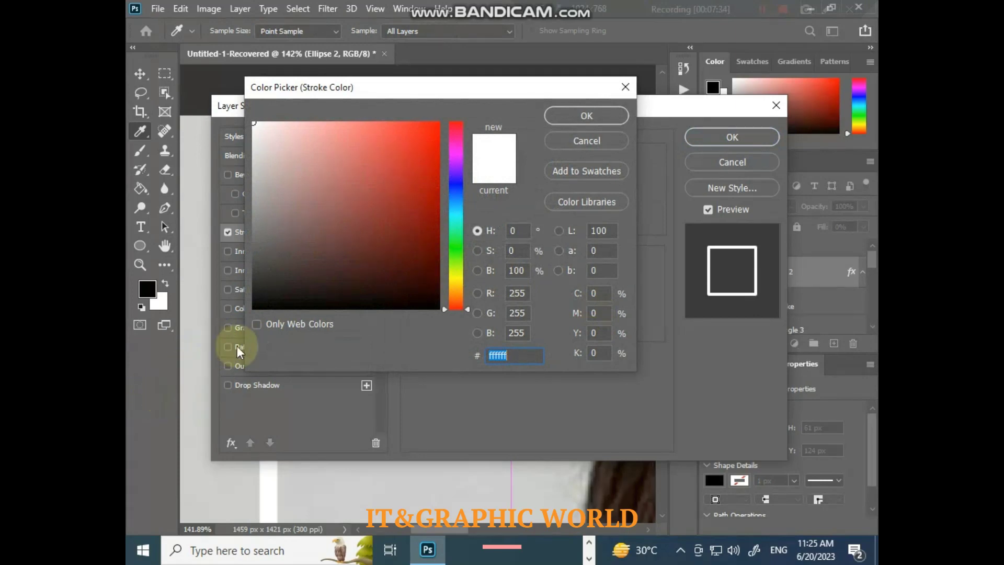
pyautogui.click(197, 84)
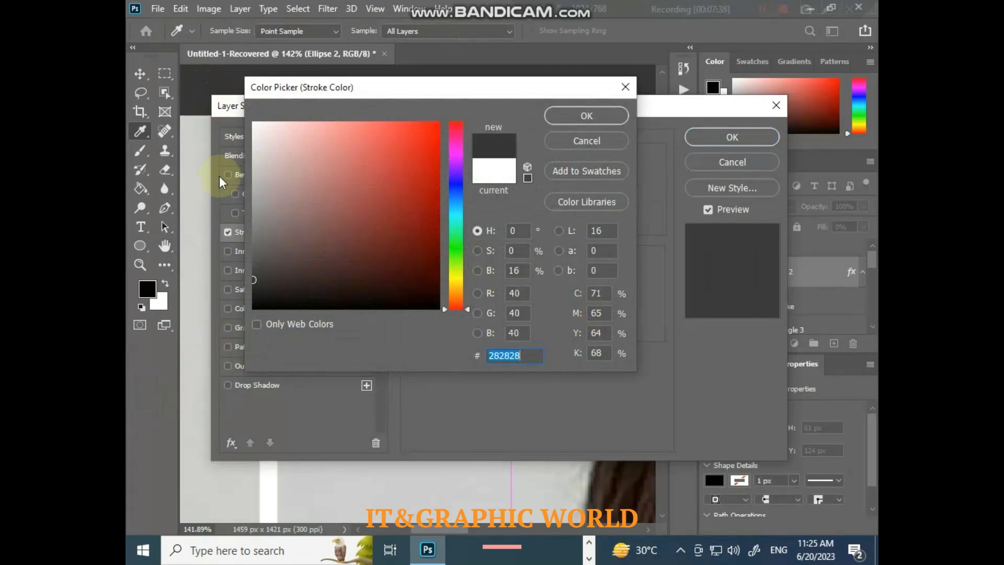
pyautogui.moveTo(255, 282); pyautogui.dragTo(252, 250)
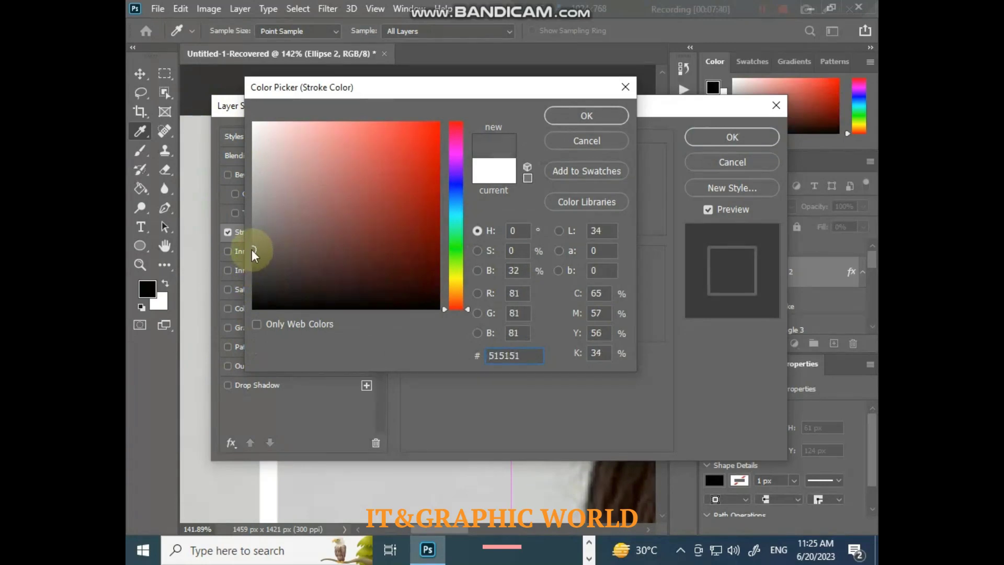
pyautogui.click(577, 117)
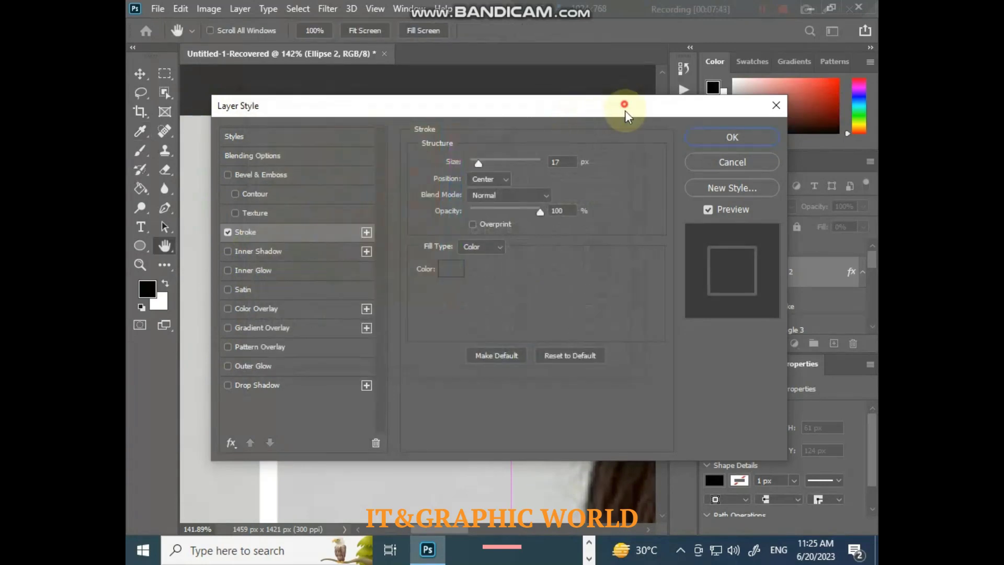
pyautogui.moveTo(625, 111); pyautogui.dragTo(634, 202)
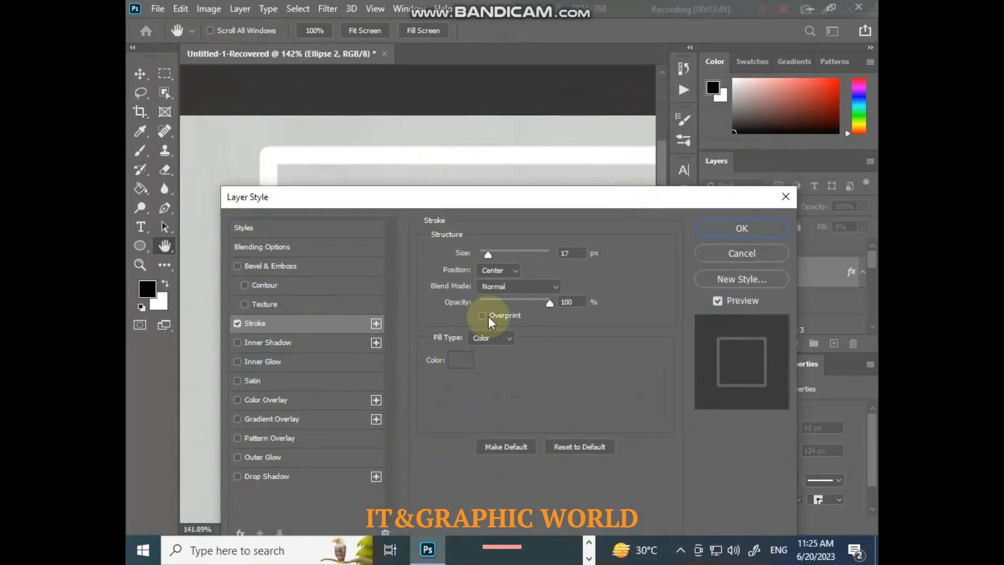
# Set the size of the circle's dark grey stroke to 5 px and apply the layer style
pyautogui.moveTo(574, 254); pyautogui.dragTo(539, 258)
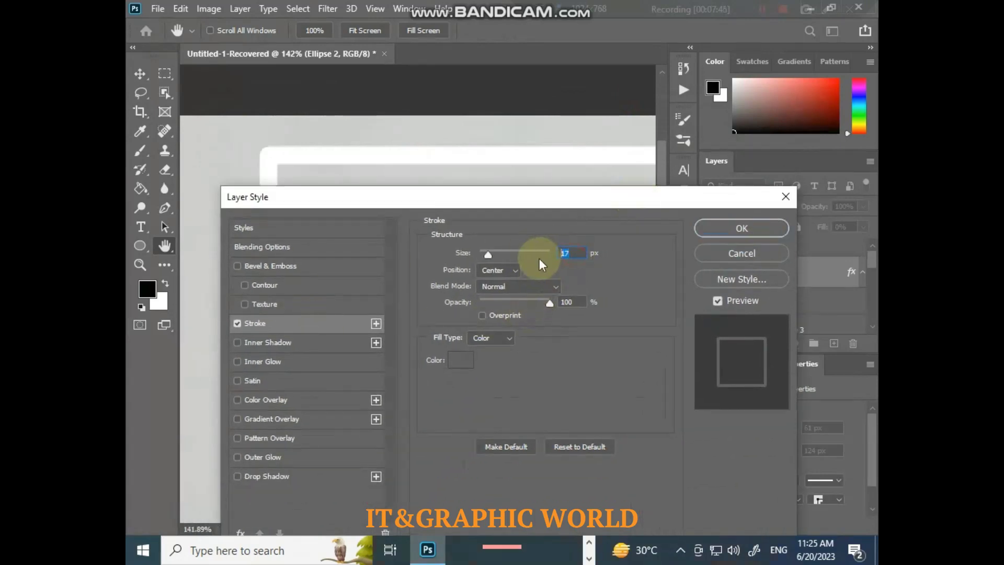
pyautogui.press('Down')
pyautogui.press('Down')
pyautogui.press('Down')
pyautogui.moveTo(588, 203); pyautogui.dragTo(573, 375)
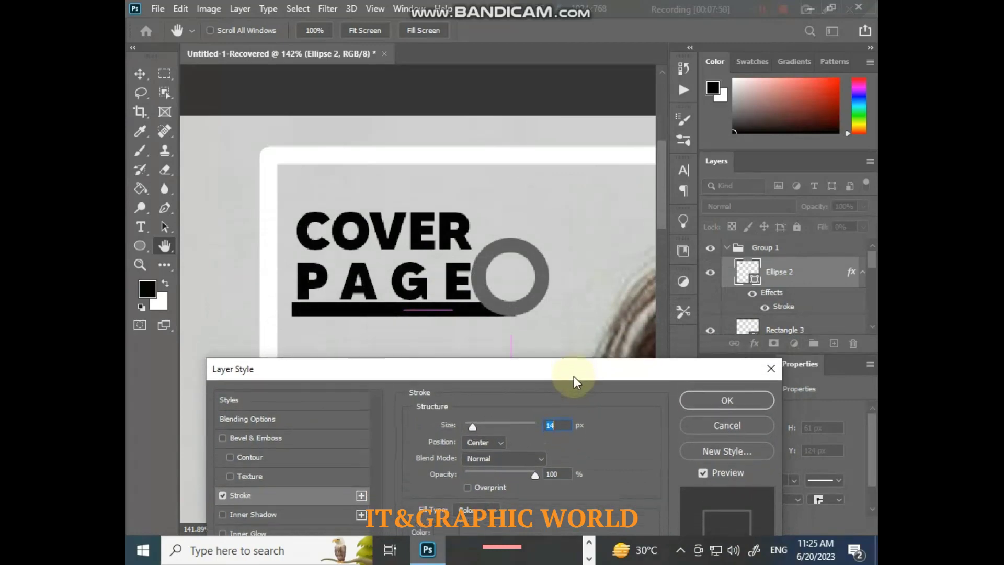
pyautogui.press('Down')
pyautogui.press('Down')
pyautogui.press('Down')
pyautogui.press('Down')
pyautogui.press('Down')
pyautogui.press('Down')
pyautogui.press('Down')
pyautogui.press('Down')
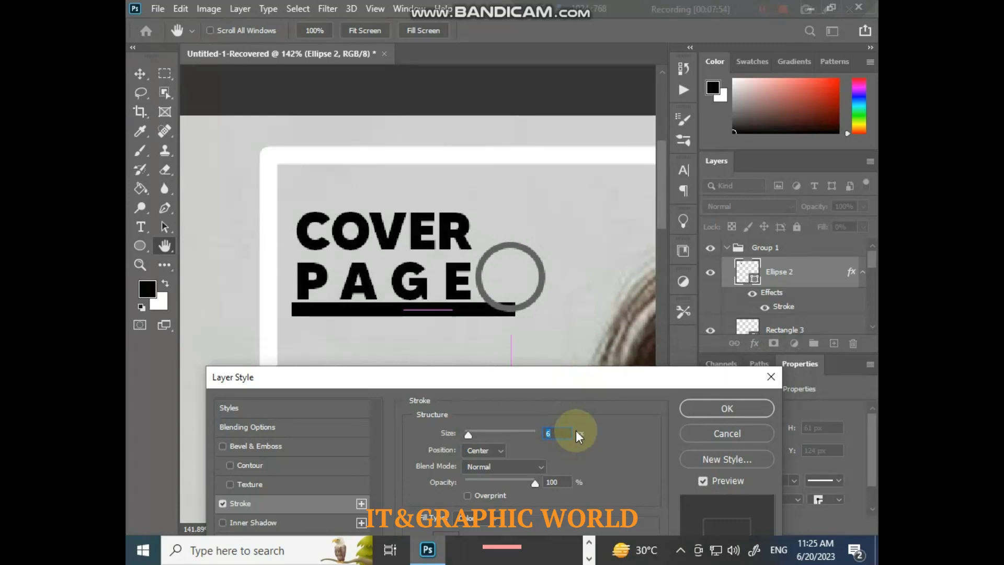
pyautogui.press('Down')
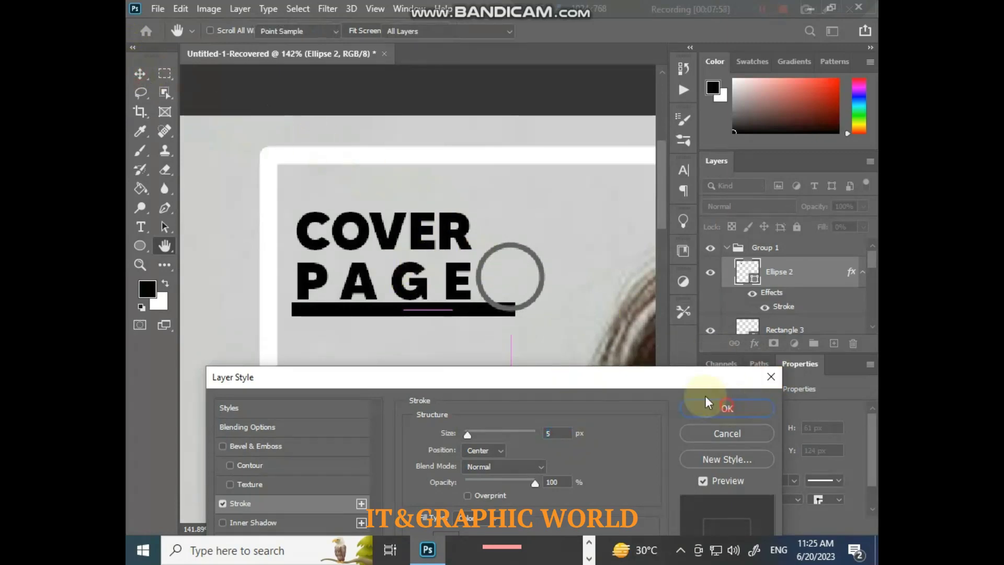
pyautogui.click(726, 408)
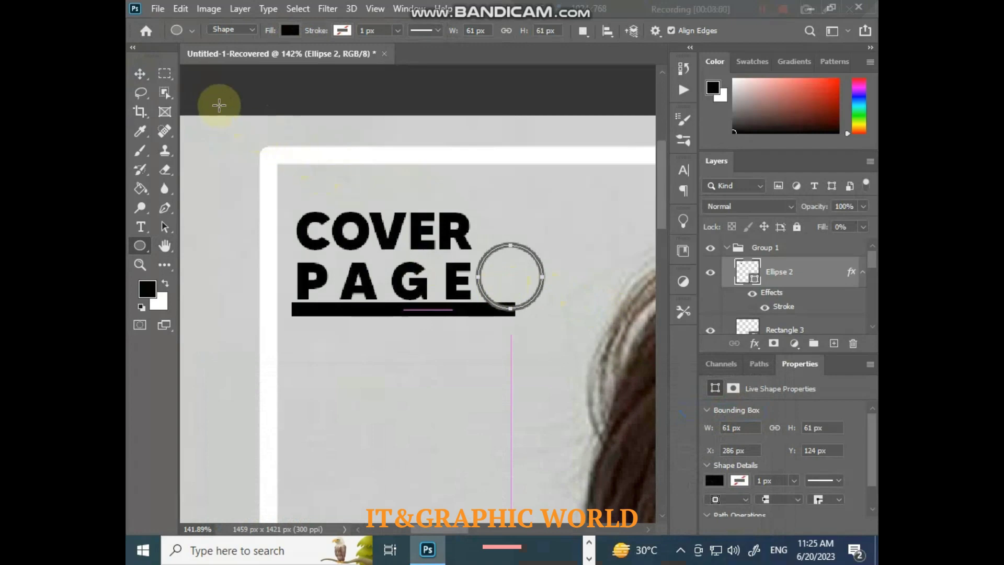
pyautogui.click(139, 73)
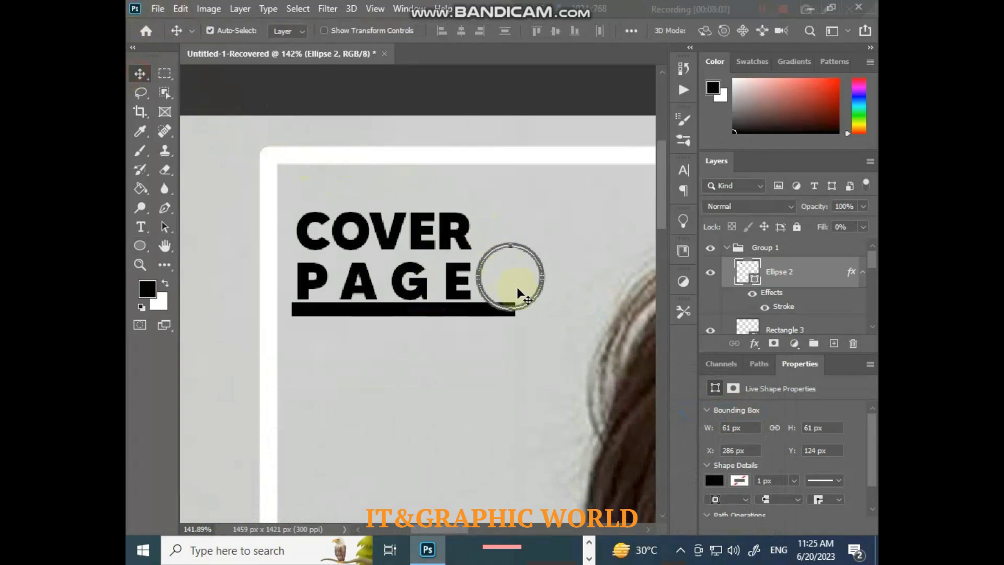
pyautogui.moveTo(530, 307); pyautogui.dragTo(522, 284)
pyautogui.hotkey('ctrl', 'z')
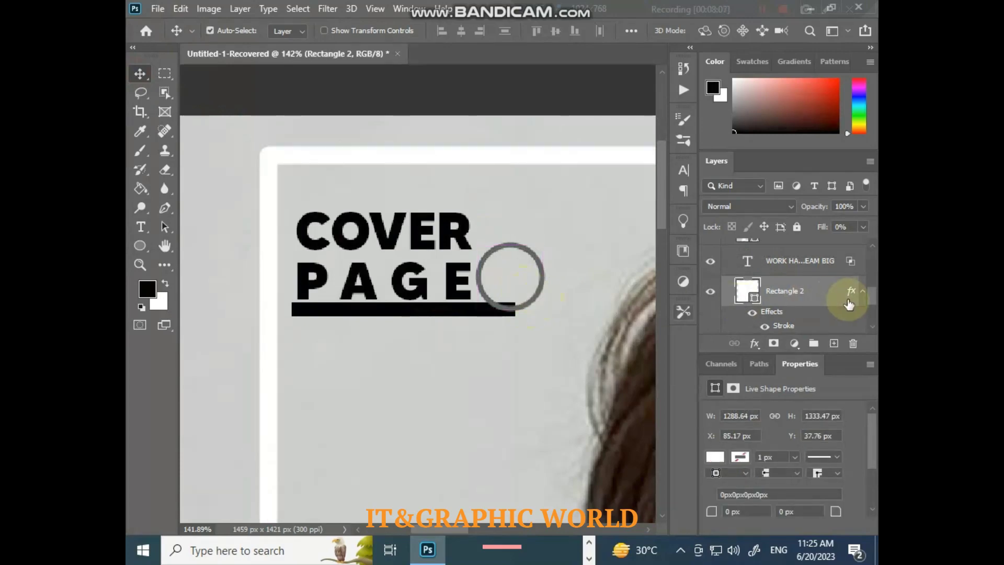
# Scale the ring beside the COVER PAGE text down to about 88%, keeping its proportions
pyautogui.scroll(2, 874, 287)
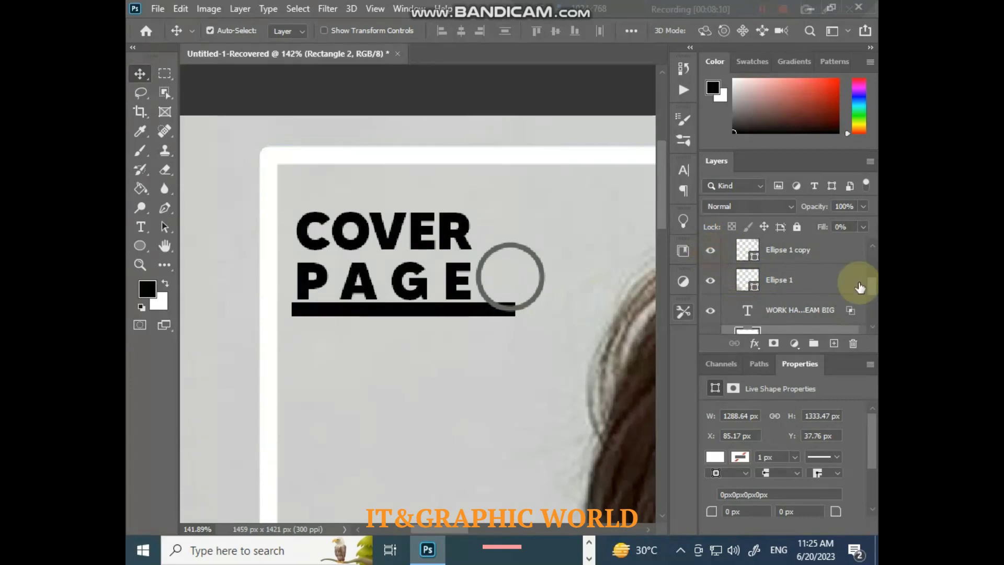
pyautogui.scroll(4, 862, 282)
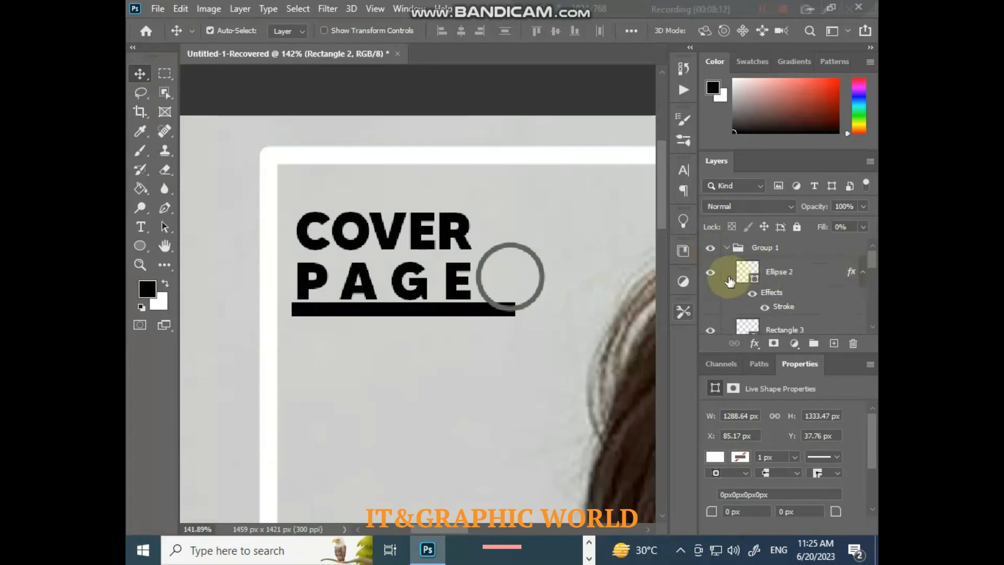
pyautogui.click(710, 272)
pyautogui.click(710, 273)
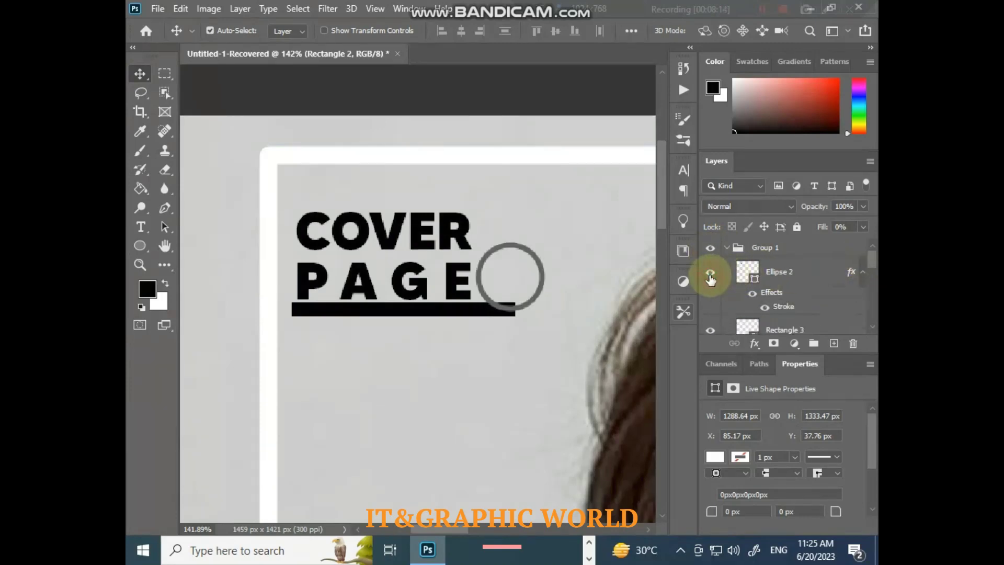
pyautogui.moveTo(534, 302)
pyautogui.mouseDown()
pyautogui.moveTo(527, 287)
pyautogui.moveTo(535, 282)
pyautogui.moveTo(538, 297)
pyautogui.moveTo(531, 283)
pyautogui.moveTo(526, 292)
pyautogui.mouseUp()
pyautogui.hotkey('ctrl', 't')
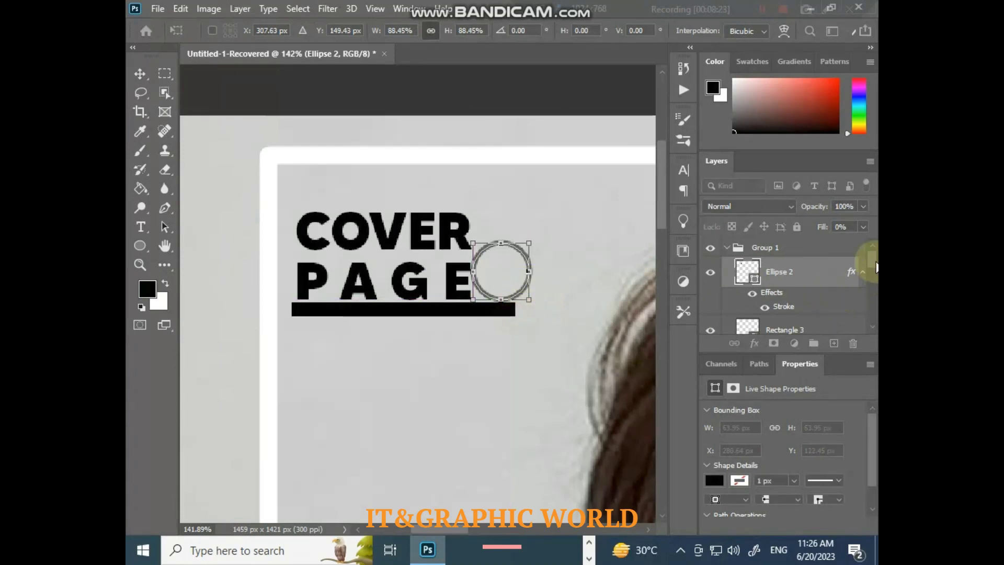
# Enlarge the underline beneath COVER PAGE proportionally to about 112%, extending it to the right to about 240 px wide
pyautogui.moveTo(872, 262); pyautogui.dragTo(872, 268)
pyautogui.click(826, 293)
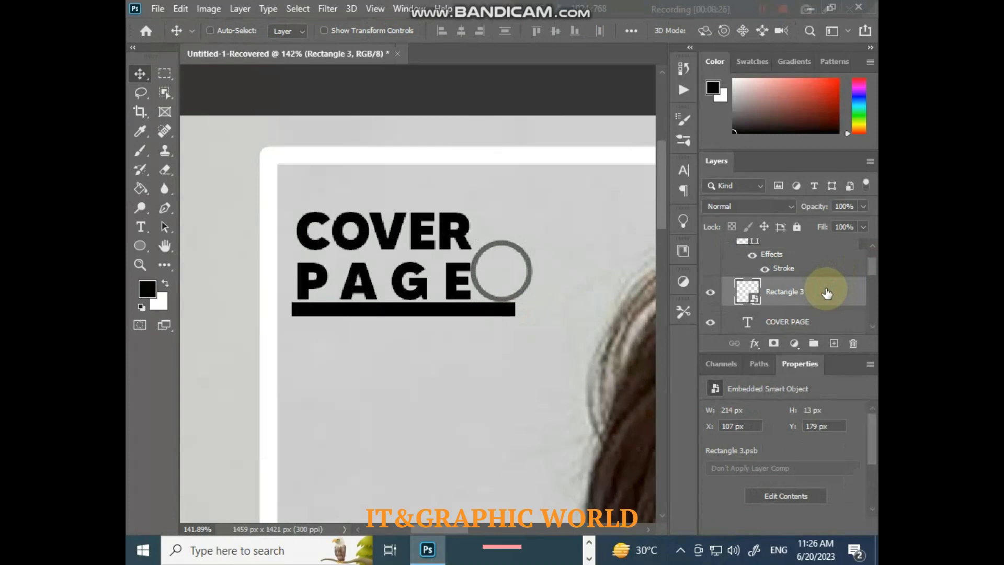
pyautogui.hotkey('ctrl', 't')
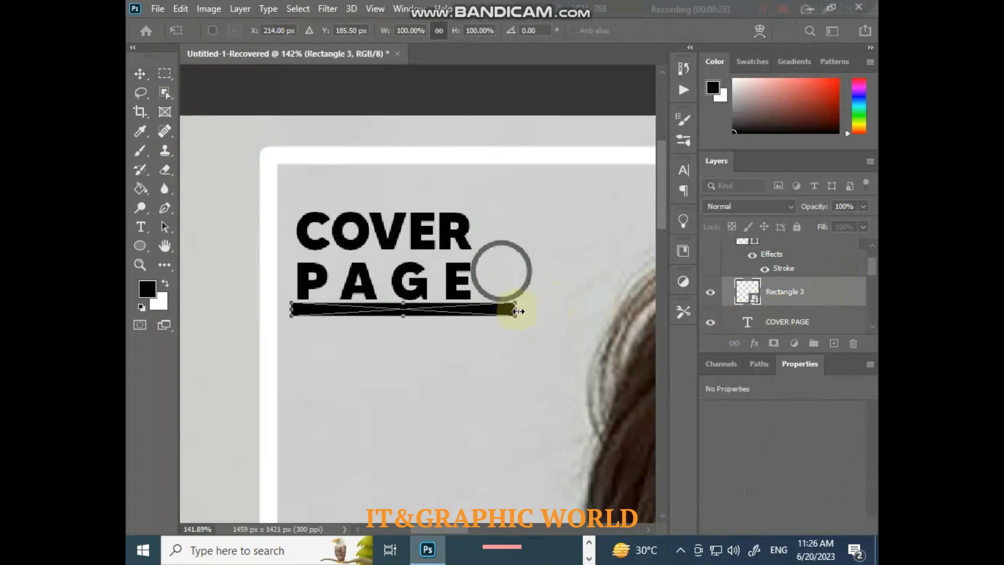
pyautogui.moveTo(517, 311); pyautogui.dragTo(547, 310)
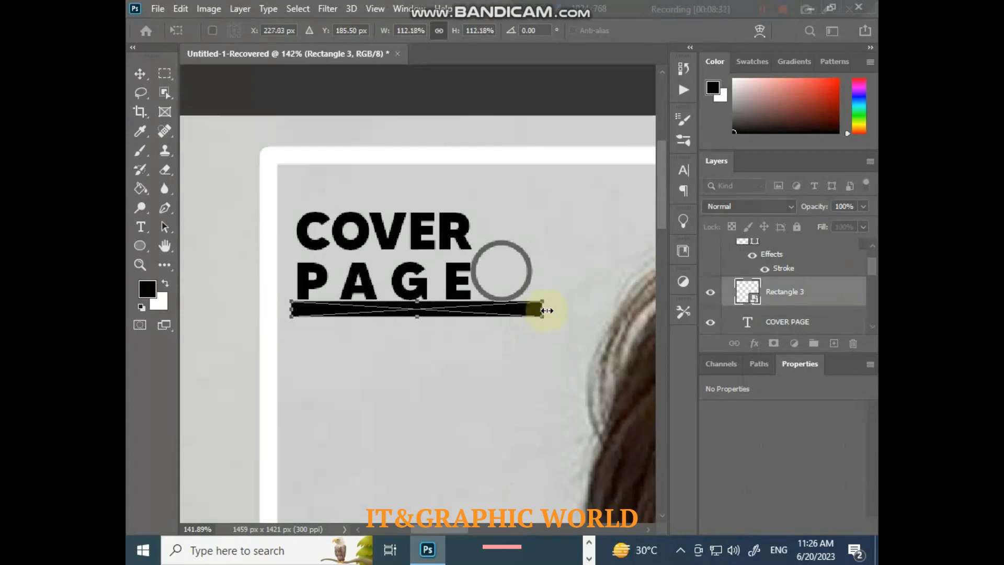
pyautogui.press('Return')
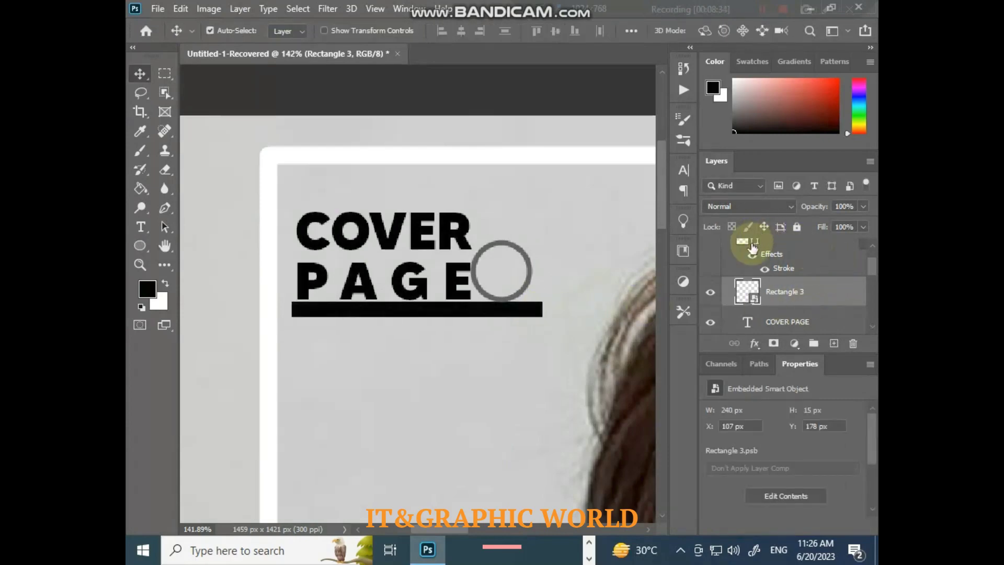
# Move the ring to the right so it sits just above the right end of the underline
pyautogui.click(753, 247)
pyautogui.hotkey('ctrl', 't')
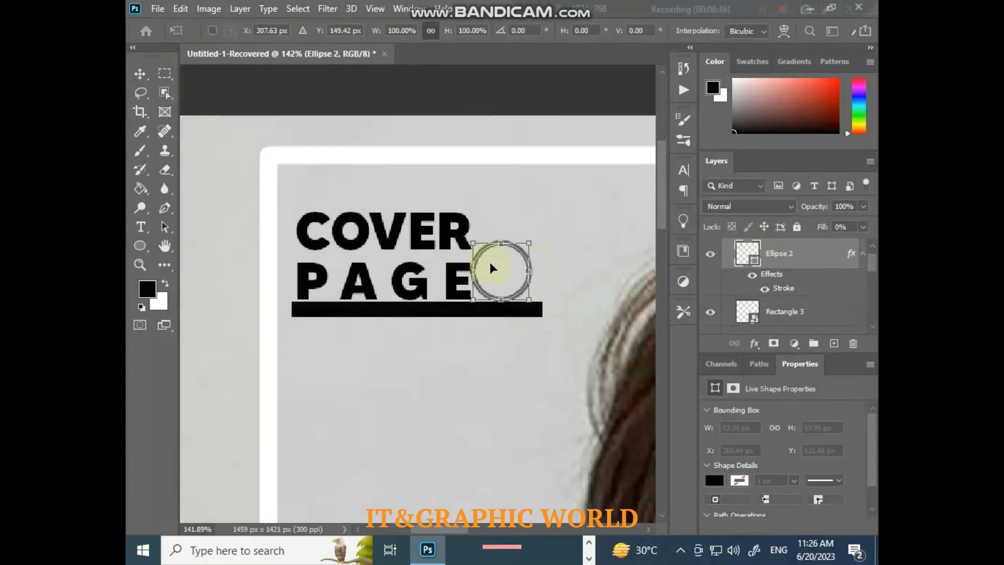
pyautogui.moveTo(502, 290); pyautogui.dragTo(534, 293)
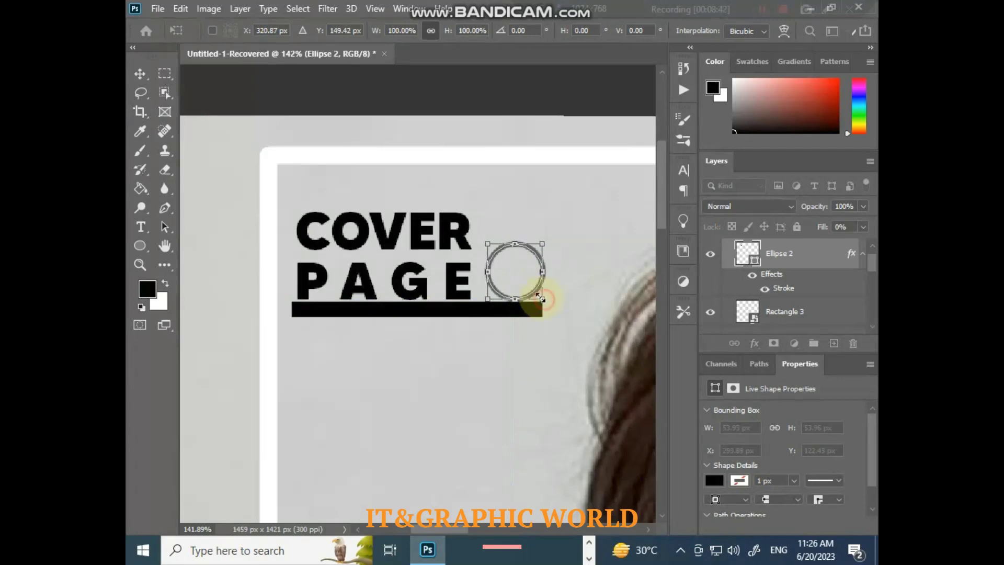
pyautogui.moveTo(544, 301); pyautogui.dragTo(540, 297)
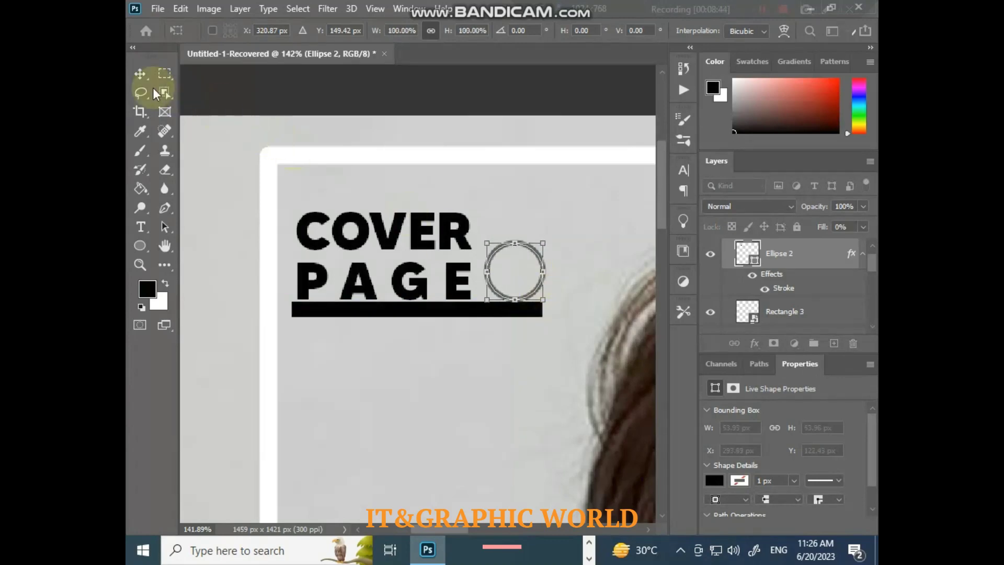
pyautogui.click(139, 75)
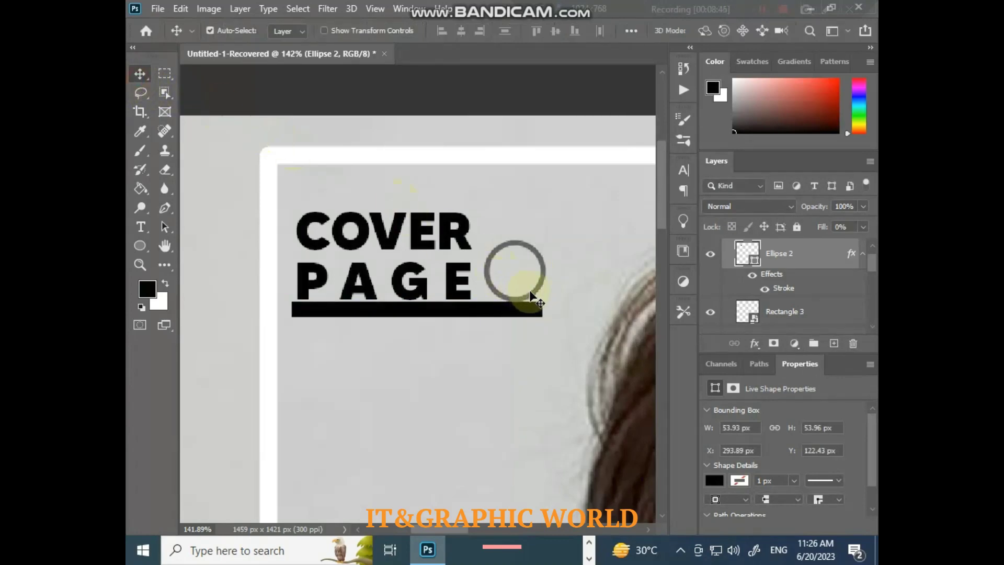
# Duplicate the ring and shrink the copy to about 41 × 38 px inside the original
pyautogui.moveTo(534, 294)
pyautogui.mouseDown()
pyautogui.moveTo(538, 270)
pyautogui.moveTo(526, 260)
pyautogui.moveTo(529, 283)
pyautogui.moveTo(520, 284)
pyautogui.moveTo(531, 287)
pyautogui.mouseUp()
pyautogui.hotkey('ctrl', 't')
pyautogui.press('Left')
pyautogui.press('Left')
pyautogui.press('Left')
pyautogui.press('Left')
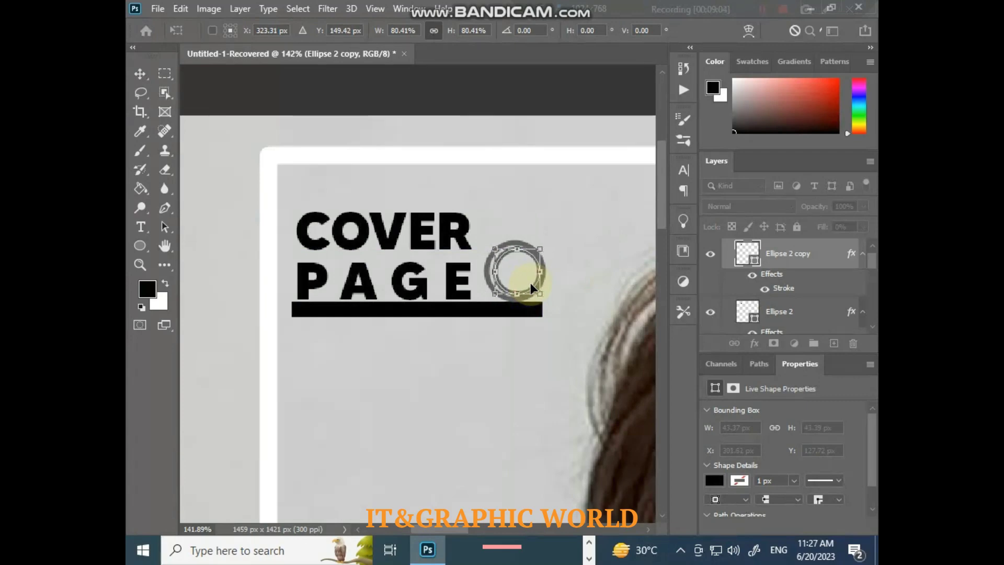
pyautogui.press('Up')
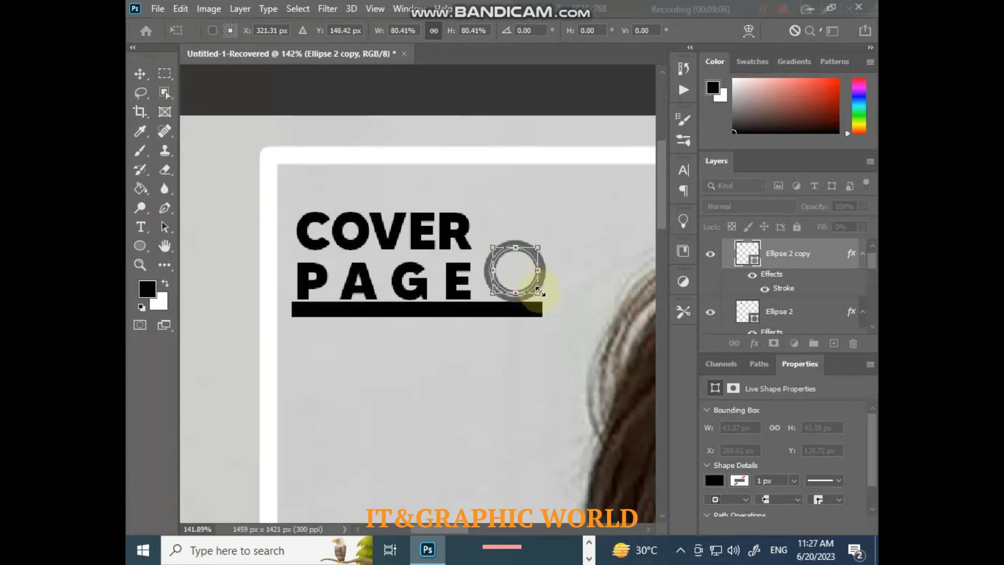
pyautogui.moveTo(534, 292)
pyautogui.mouseDown()
pyautogui.moveTo(544, 294)
pyautogui.moveTo(536, 288)
pyautogui.mouseUp()
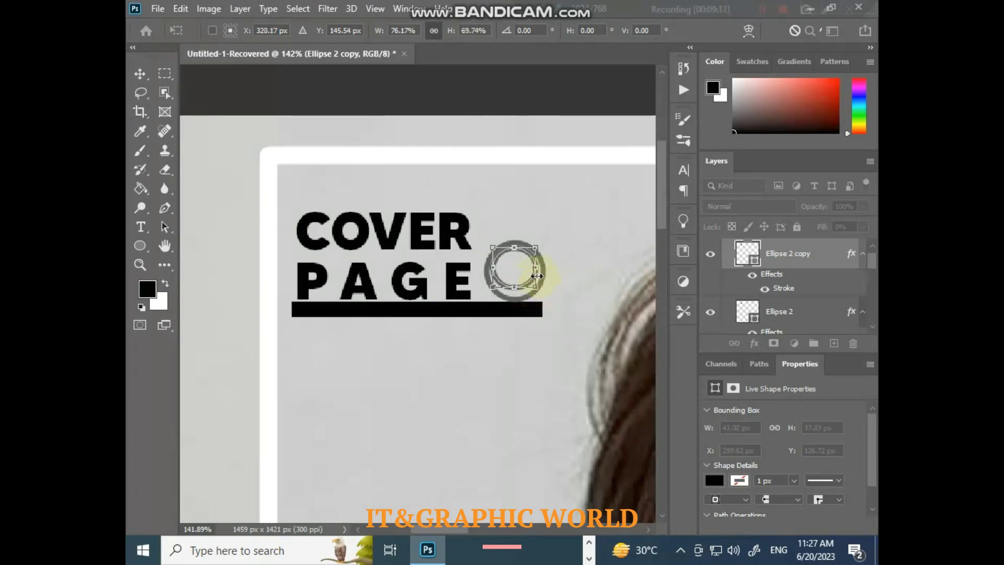
pyautogui.press('Return')
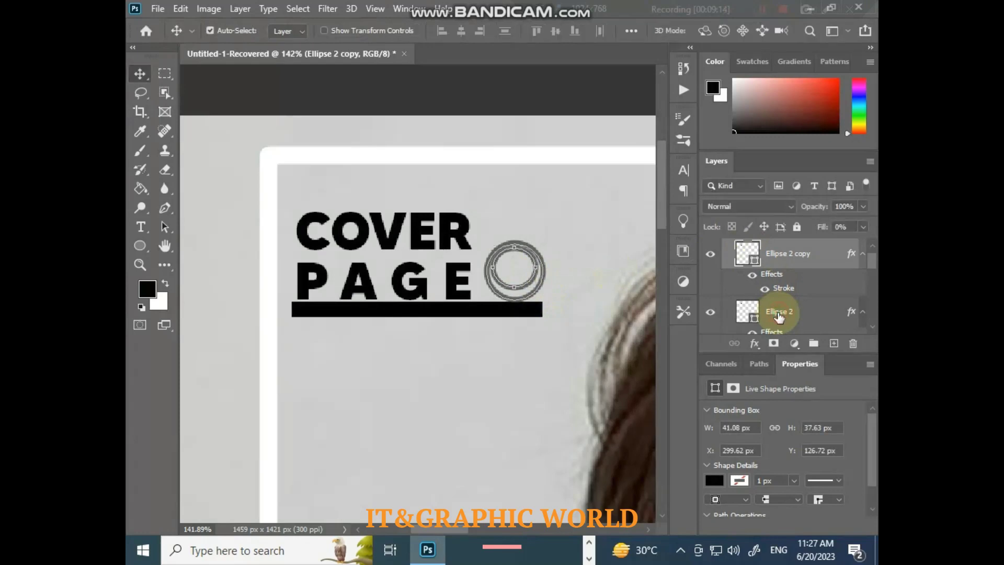
# Align the horizontal and vertical centres of the two rings, and check the inner ring by toggling its visibility
pyautogui.click(461, 31)
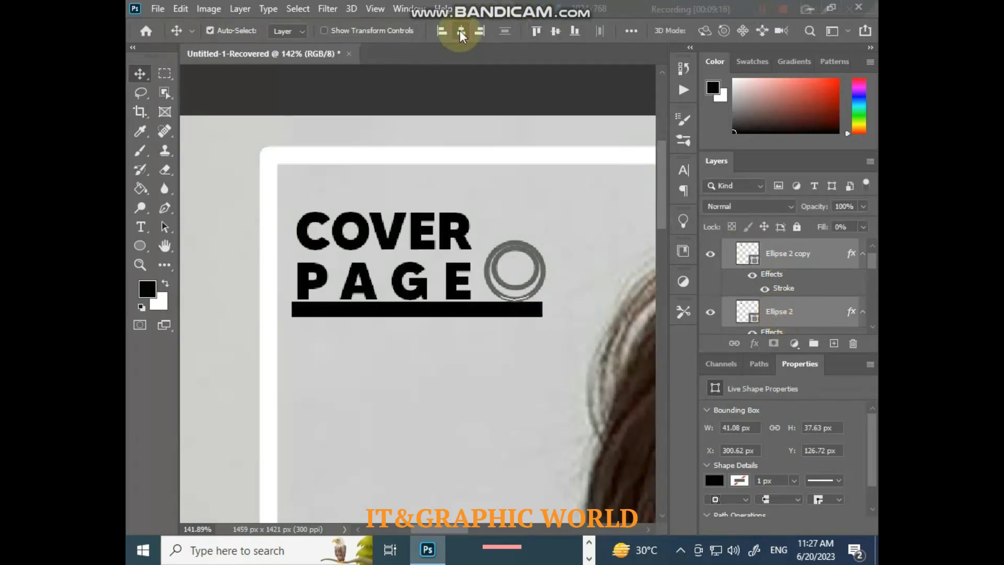
pyautogui.click(555, 31)
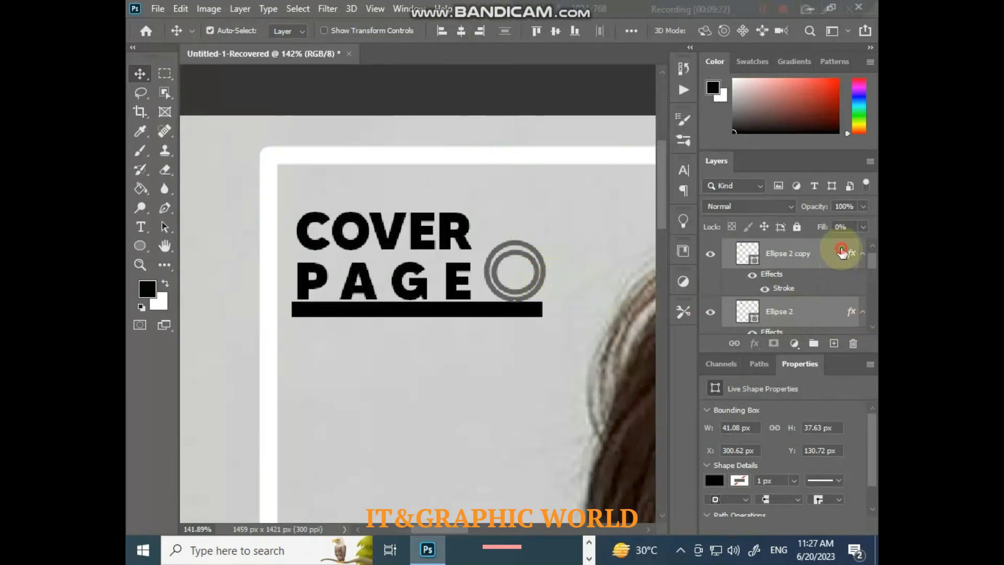
pyautogui.click(753, 261)
pyautogui.click(715, 255)
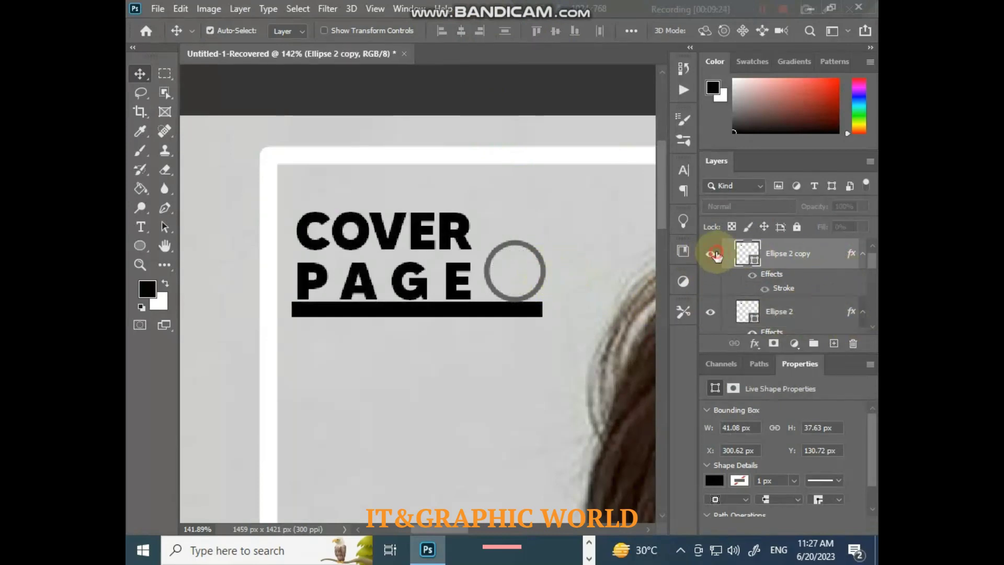
pyautogui.click(713, 254)
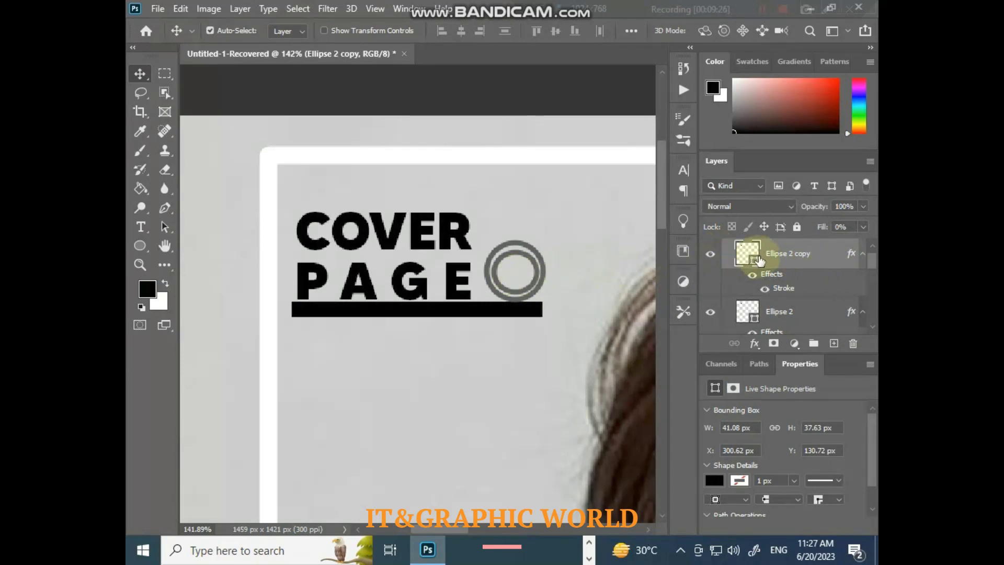
# Load the inner ring's outline as a selection and apply a black Paint Bucket fill, rasterizing its shape layer
pyautogui.hotkey('ctrl', 't')
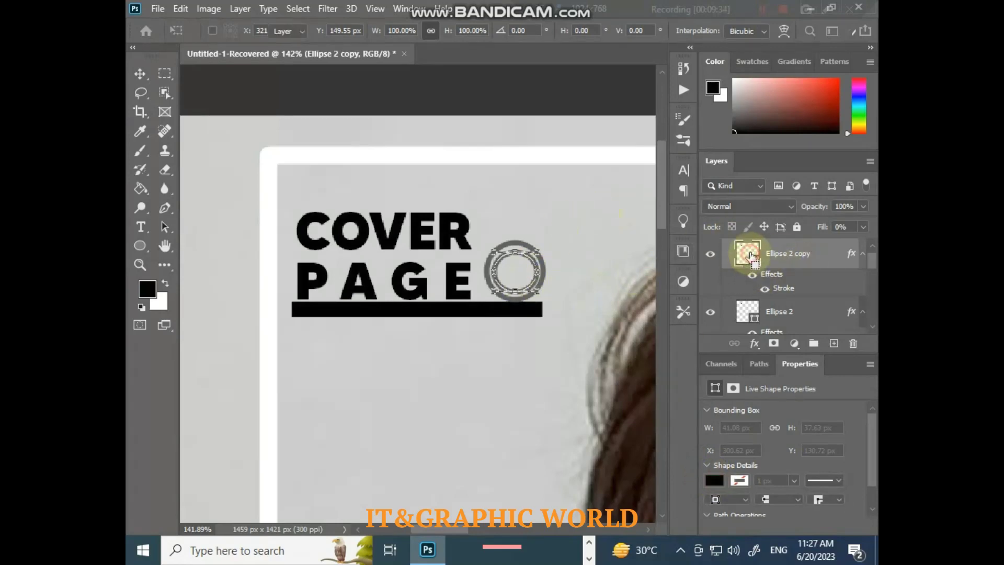
pyautogui.press('Return')
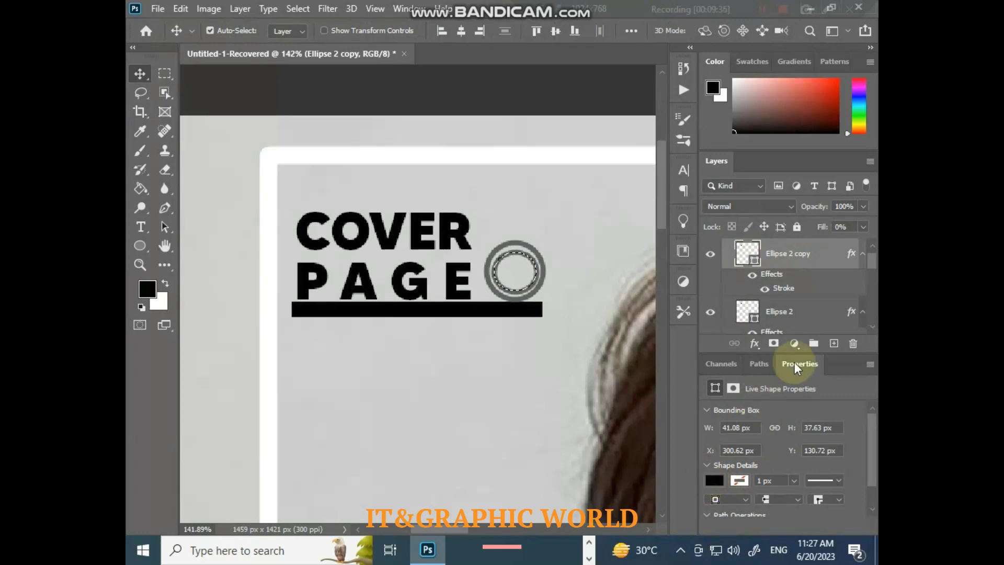
pyautogui.click(140, 188)
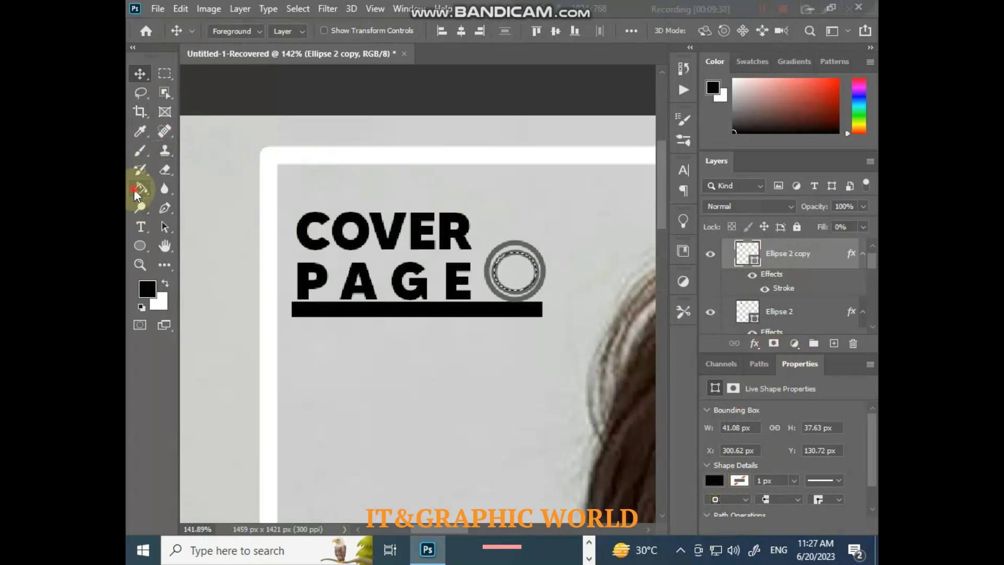
pyautogui.click(515, 274)
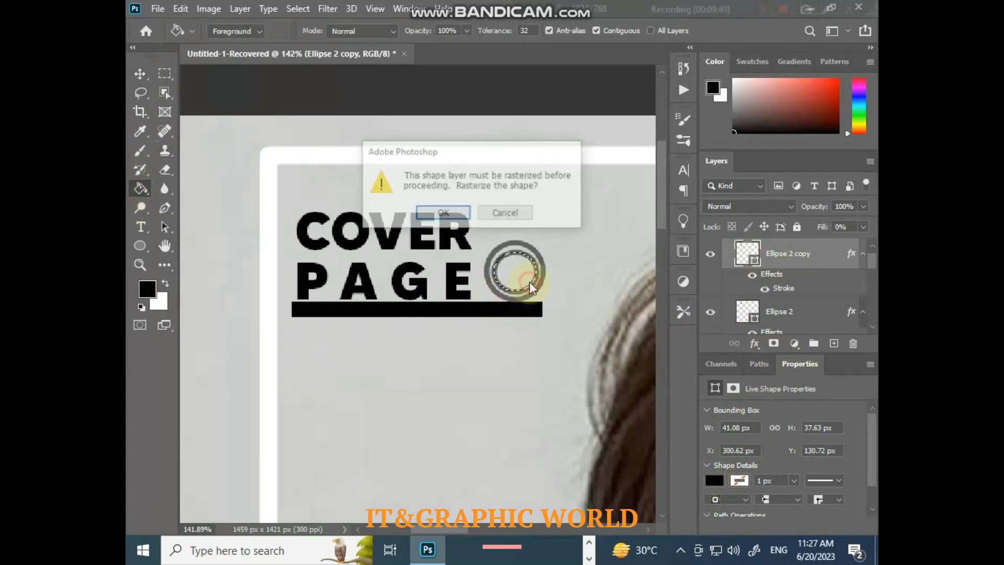
pyautogui.click(442, 213)
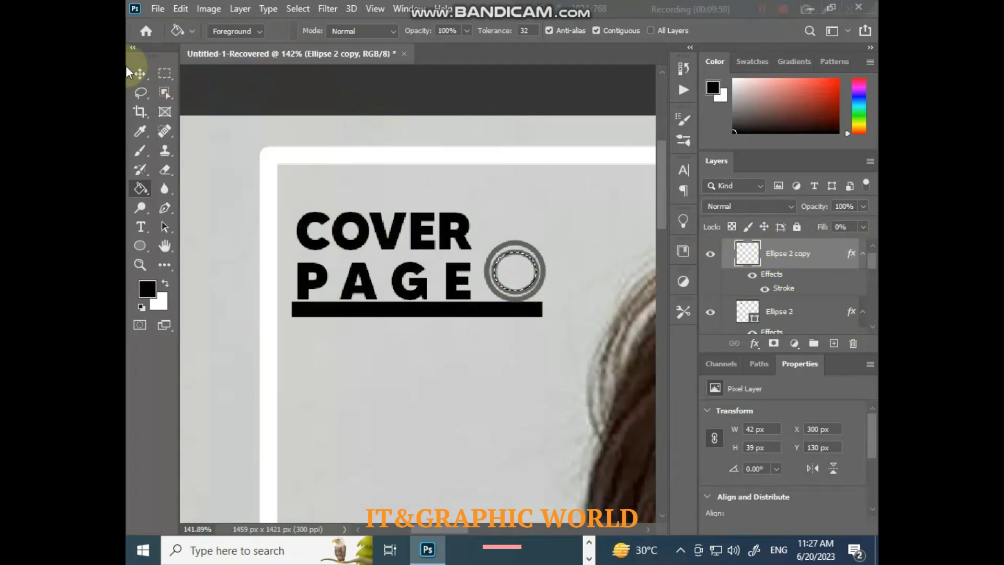
pyautogui.click(140, 74)
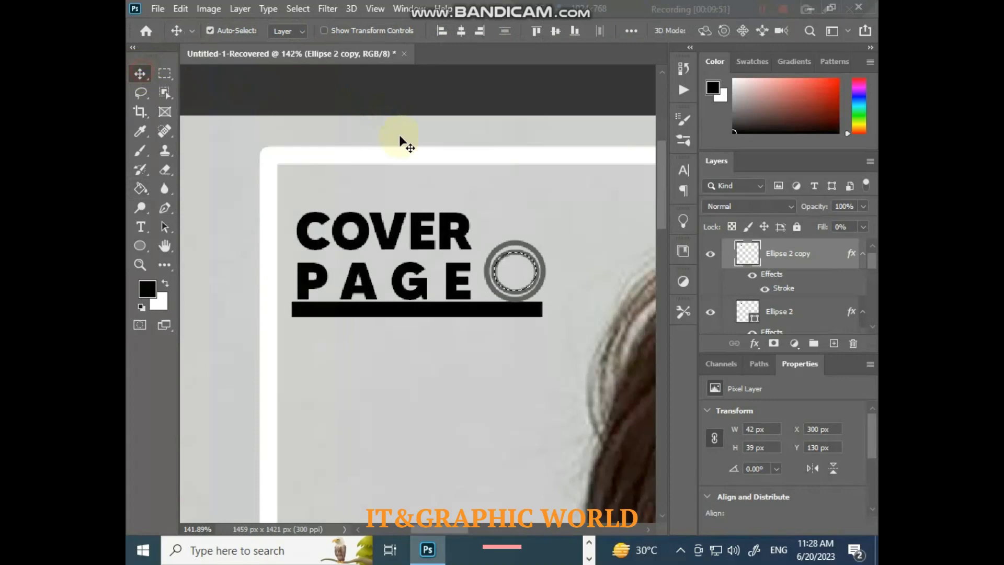
# Set the inner ring's stroke colour to black (000000) in its layer style and deselect the ring's selection
pyautogui.rightClick(812, 253)
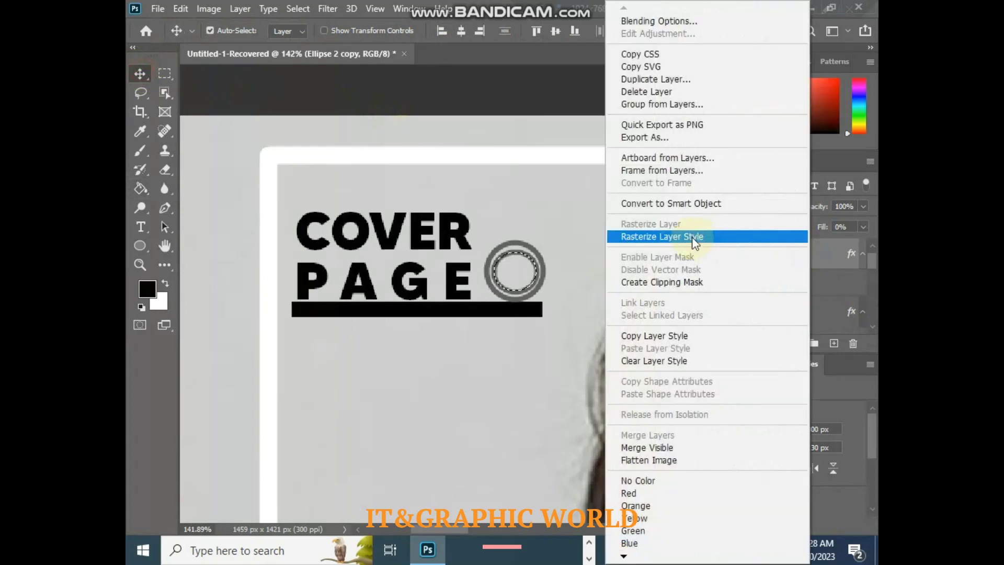
pyautogui.click(652, 19)
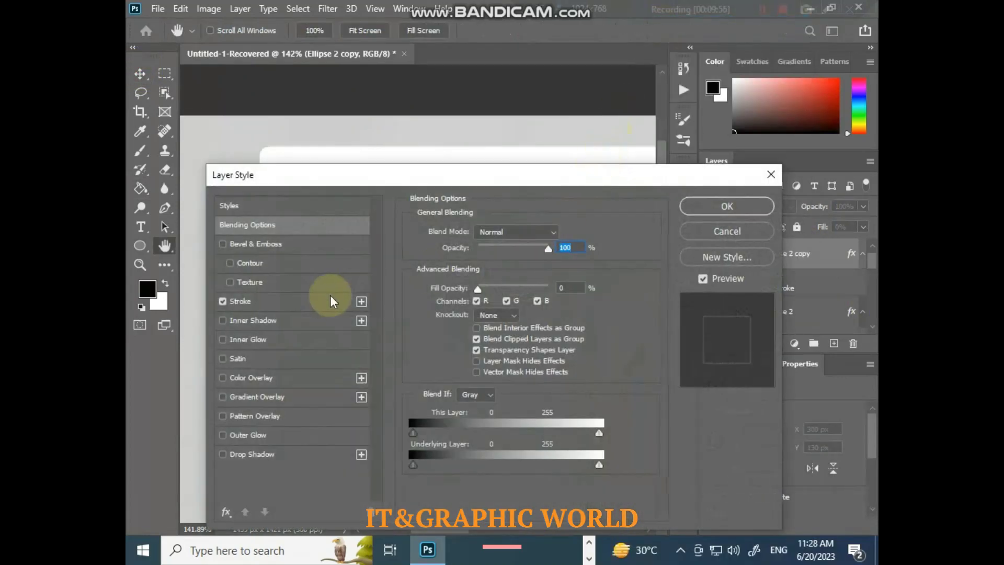
pyautogui.click(238, 302)
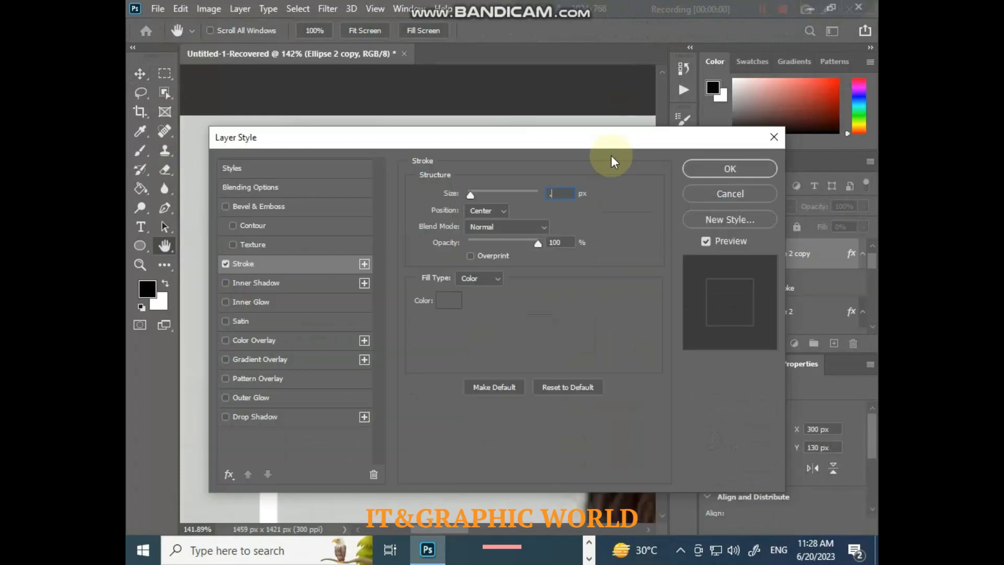
pyautogui.click(456, 302)
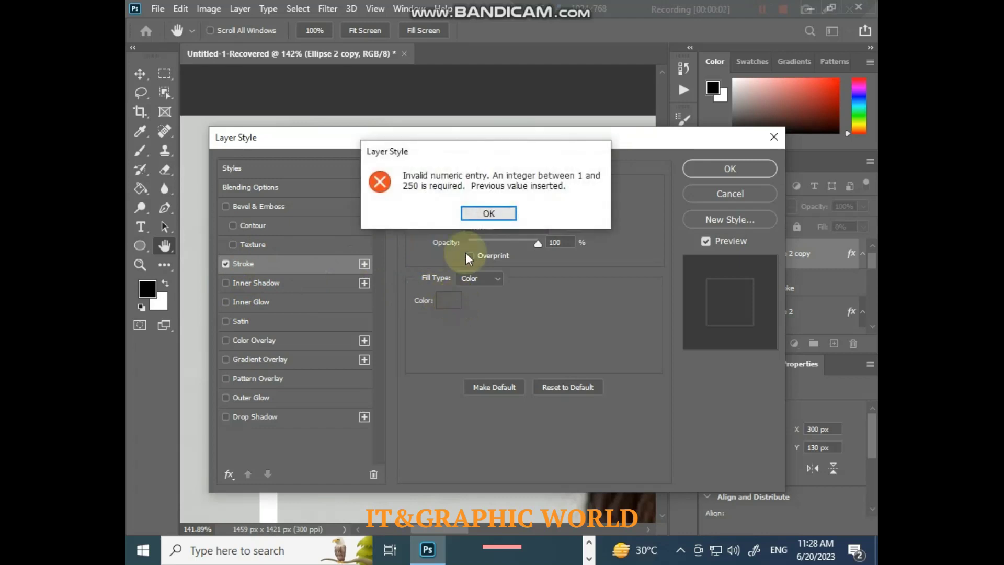
pyautogui.click(501, 215)
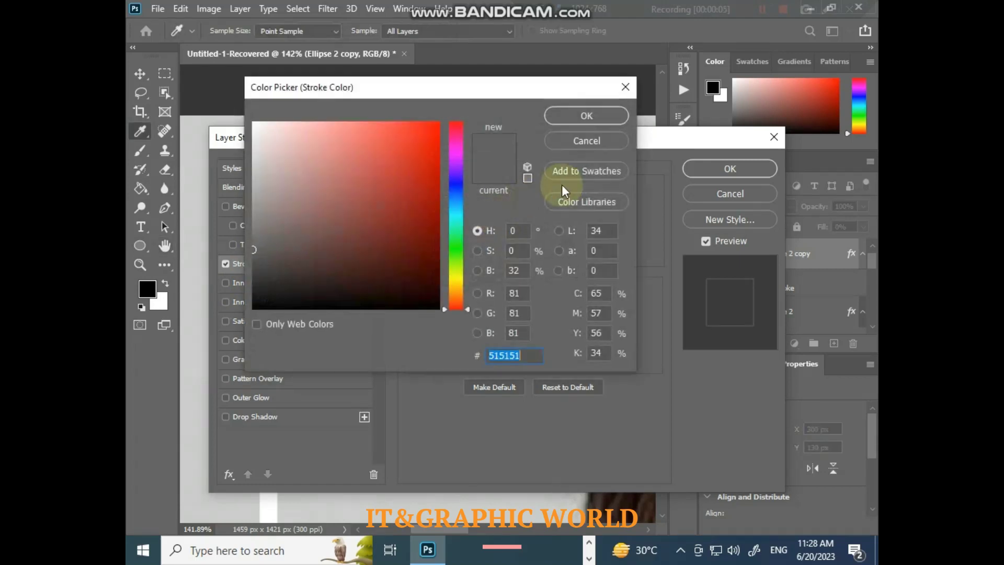
pyautogui.moveTo(321, 263); pyautogui.dragTo(214, 332)
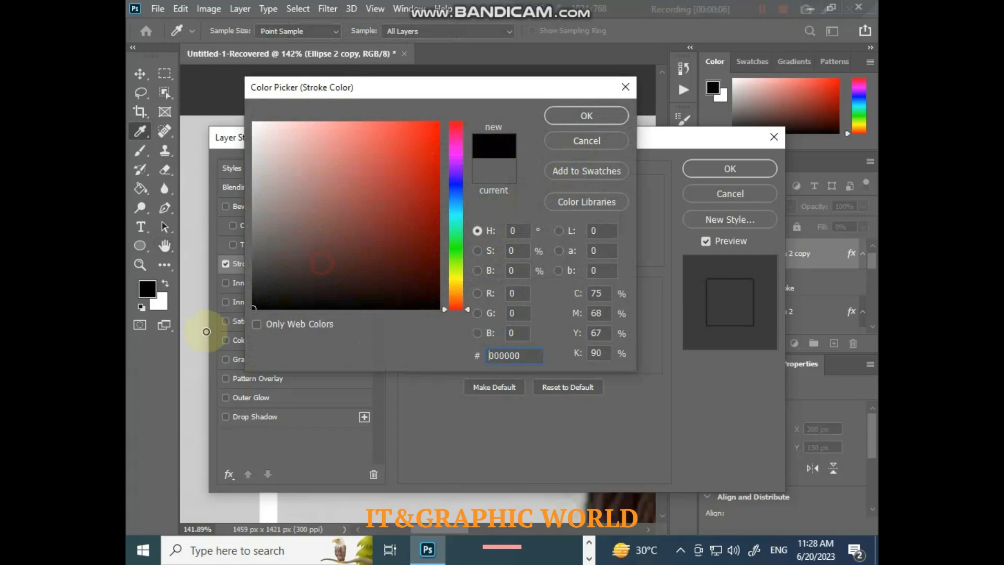
pyautogui.click(583, 118)
pyautogui.moveTo(612, 152); pyautogui.dragTo(568, 325)
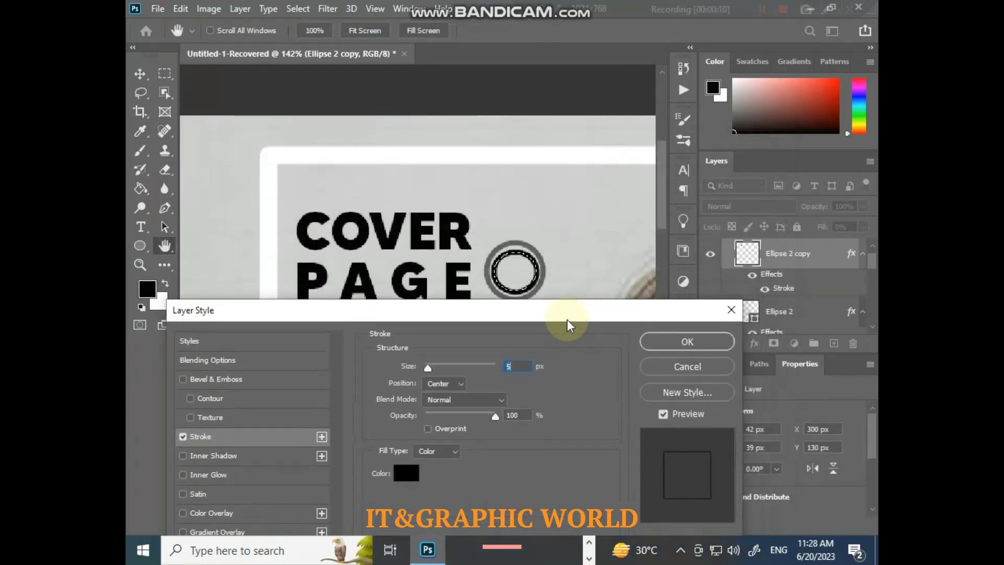
pyautogui.click(673, 343)
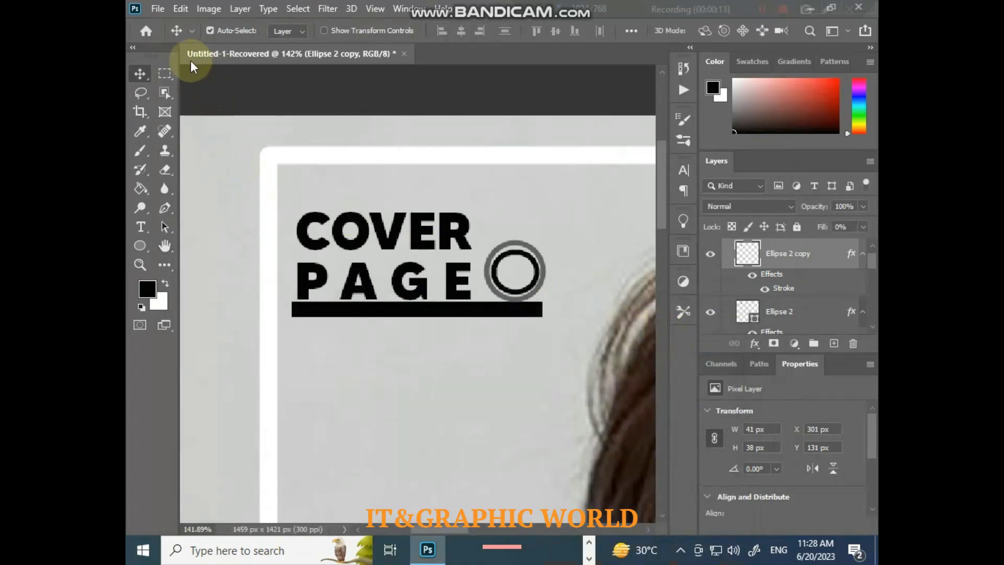
pyautogui.hotkey('ctrl', 'd')
# Move the inner ring up about 1 px within the outer ring, to Y 130 px
pyautogui.press('z')
pyautogui.keyDown('alt'); pyautogui.click(399, 335); pyautogui.keyUp('alt')
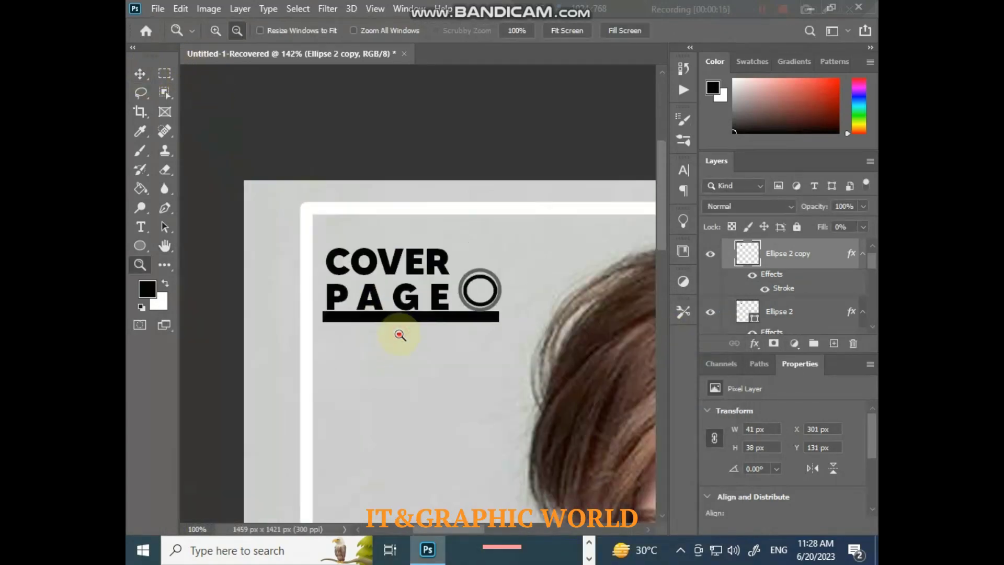
pyautogui.keyDown('alt'); pyautogui.click(399, 335); pyautogui.keyUp('alt')
pyautogui.keyDown('alt'); pyautogui.click(399, 335); pyautogui.keyUp('alt')
pyautogui.keyDown('alt'); pyautogui.click(398, 335); pyautogui.keyUp('alt')
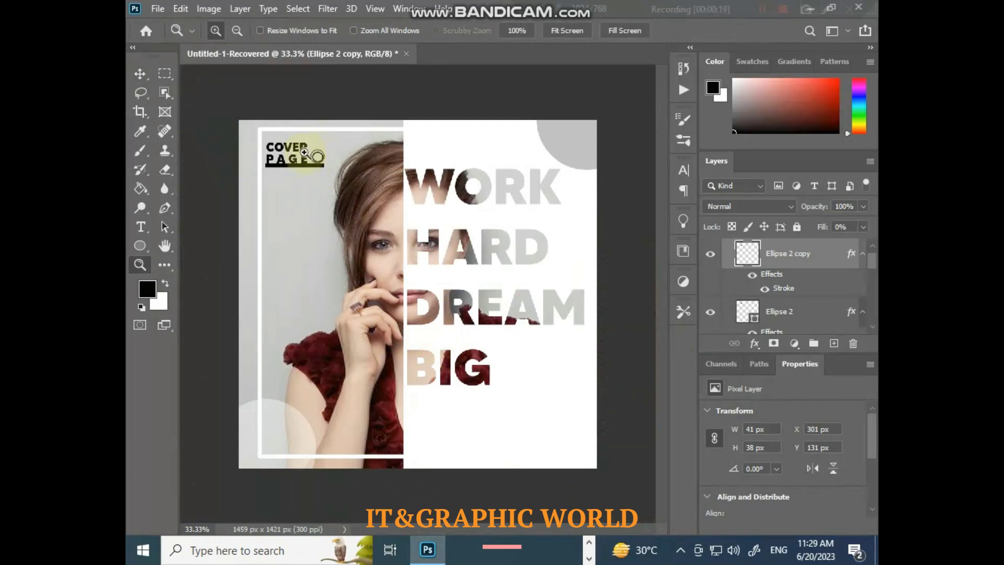
pyautogui.moveTo(304, 151); pyautogui.dragTo(340, 173)
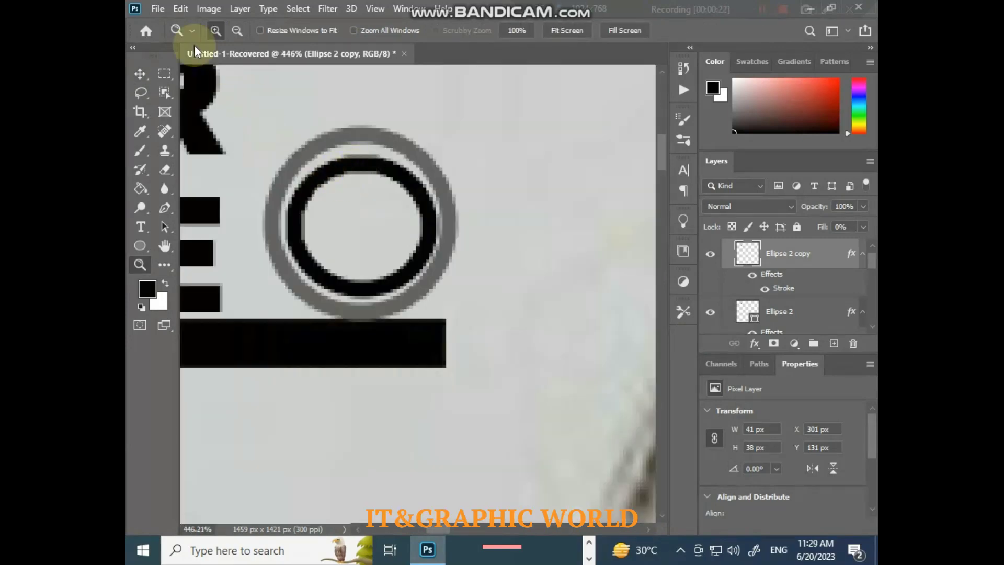
pyautogui.click(130, 68)
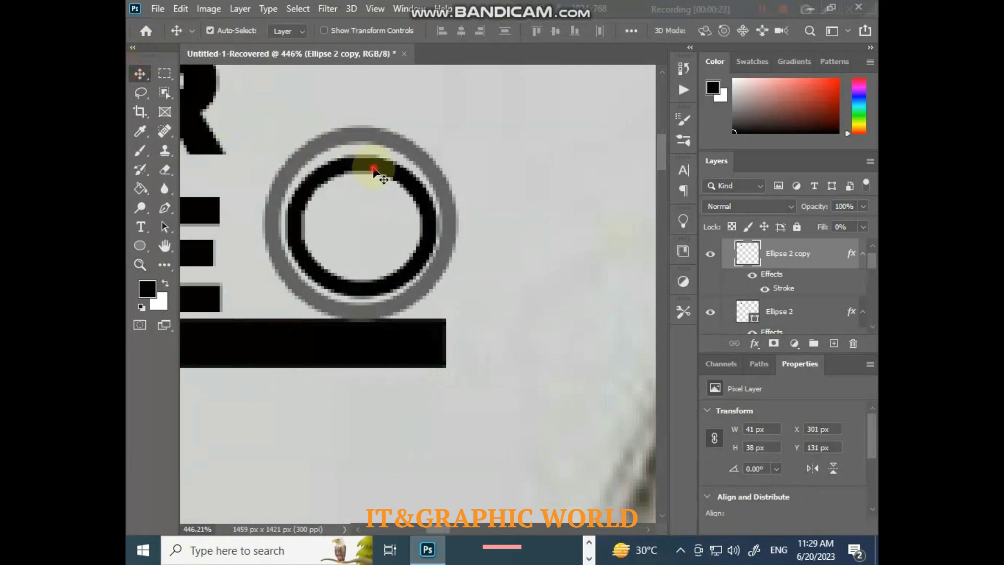
pyautogui.moveTo(373, 168); pyautogui.dragTo(374, 167)
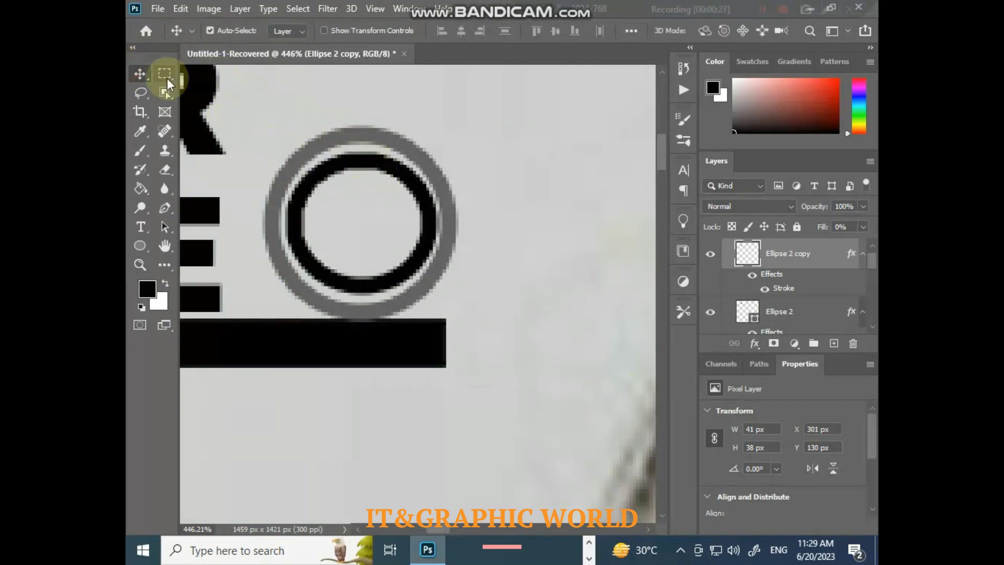
# Examine the complete poster at 33.3% magnification, including the label with its concentric rings
pyautogui.press('z')
pyautogui.keyDown('alt'); pyautogui.click(442, 366); pyautogui.keyUp('alt')
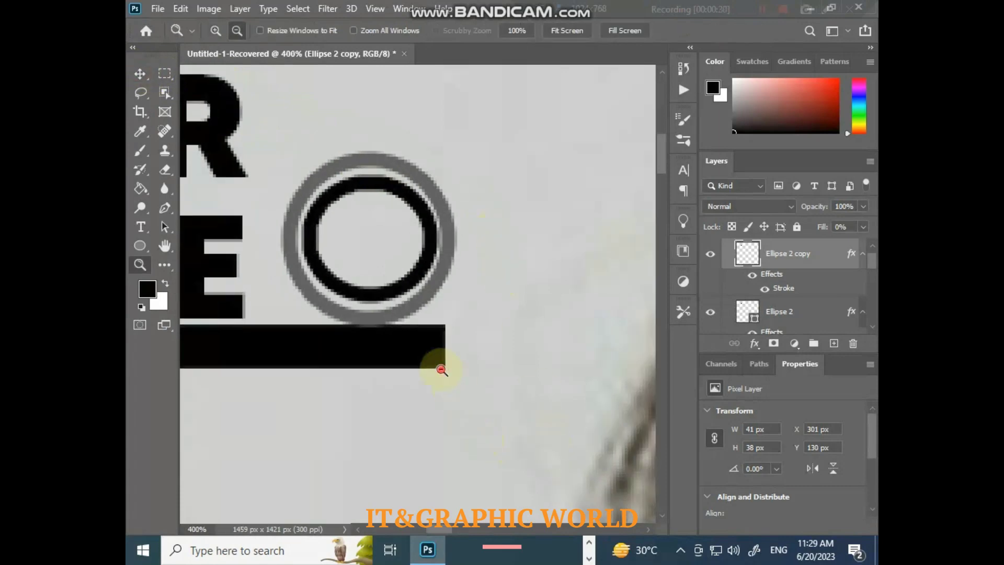
pyautogui.keyDown('alt'); pyautogui.click(442, 370); pyautogui.keyUp('alt')
pyautogui.keyDown('alt'); pyautogui.click(442, 369); pyautogui.keyUp('alt')
pyautogui.keyDown('alt'); pyautogui.click(442, 369); pyautogui.keyUp('alt')
pyautogui.keyDown('alt'); pyautogui.click(442, 369); pyautogui.keyUp('alt')
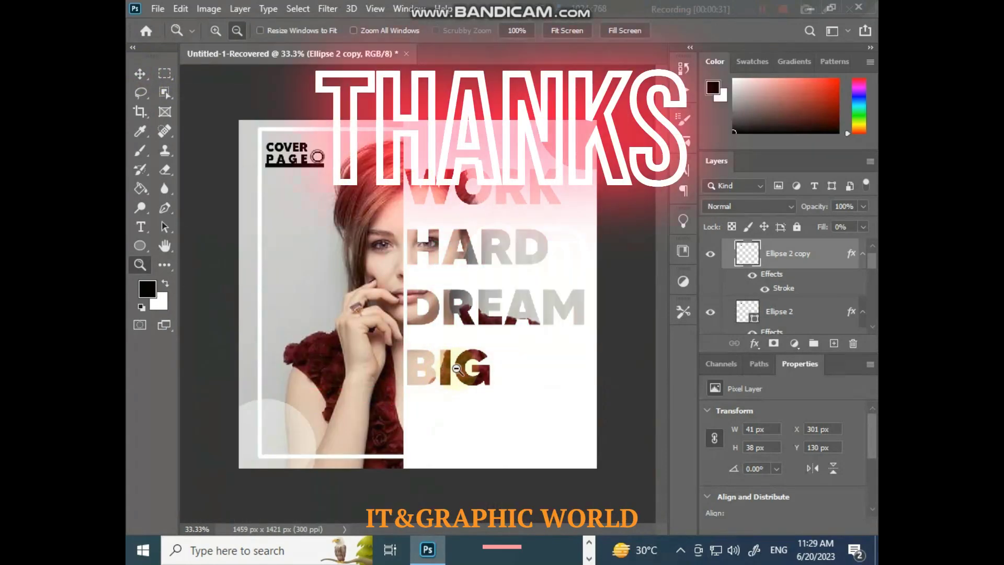
pyautogui.press('v')
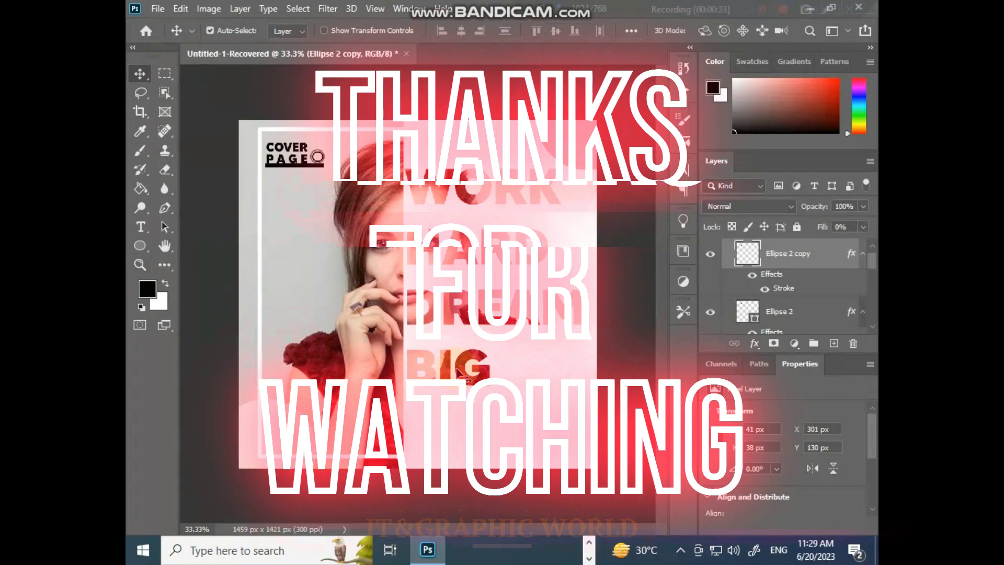